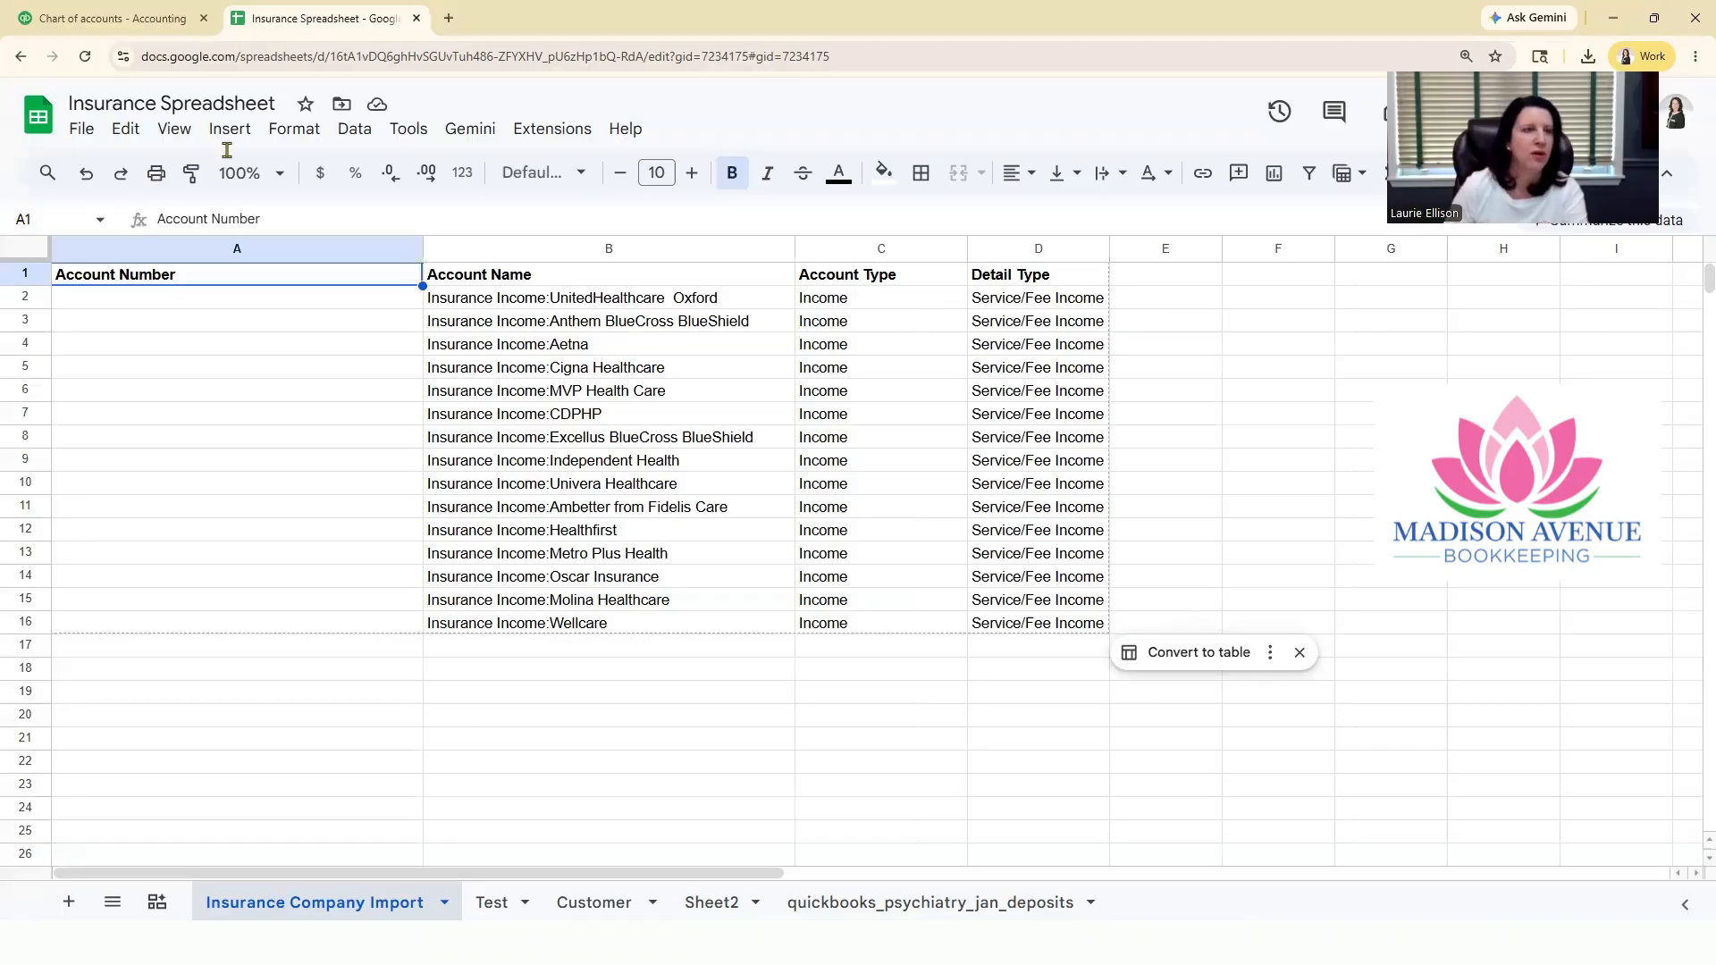
# Step: Switch to QuickBooks and examine the chart of accounts, especially the Insurance Income account and its neighbouring income accounts
pyautogui.click(122, 26)
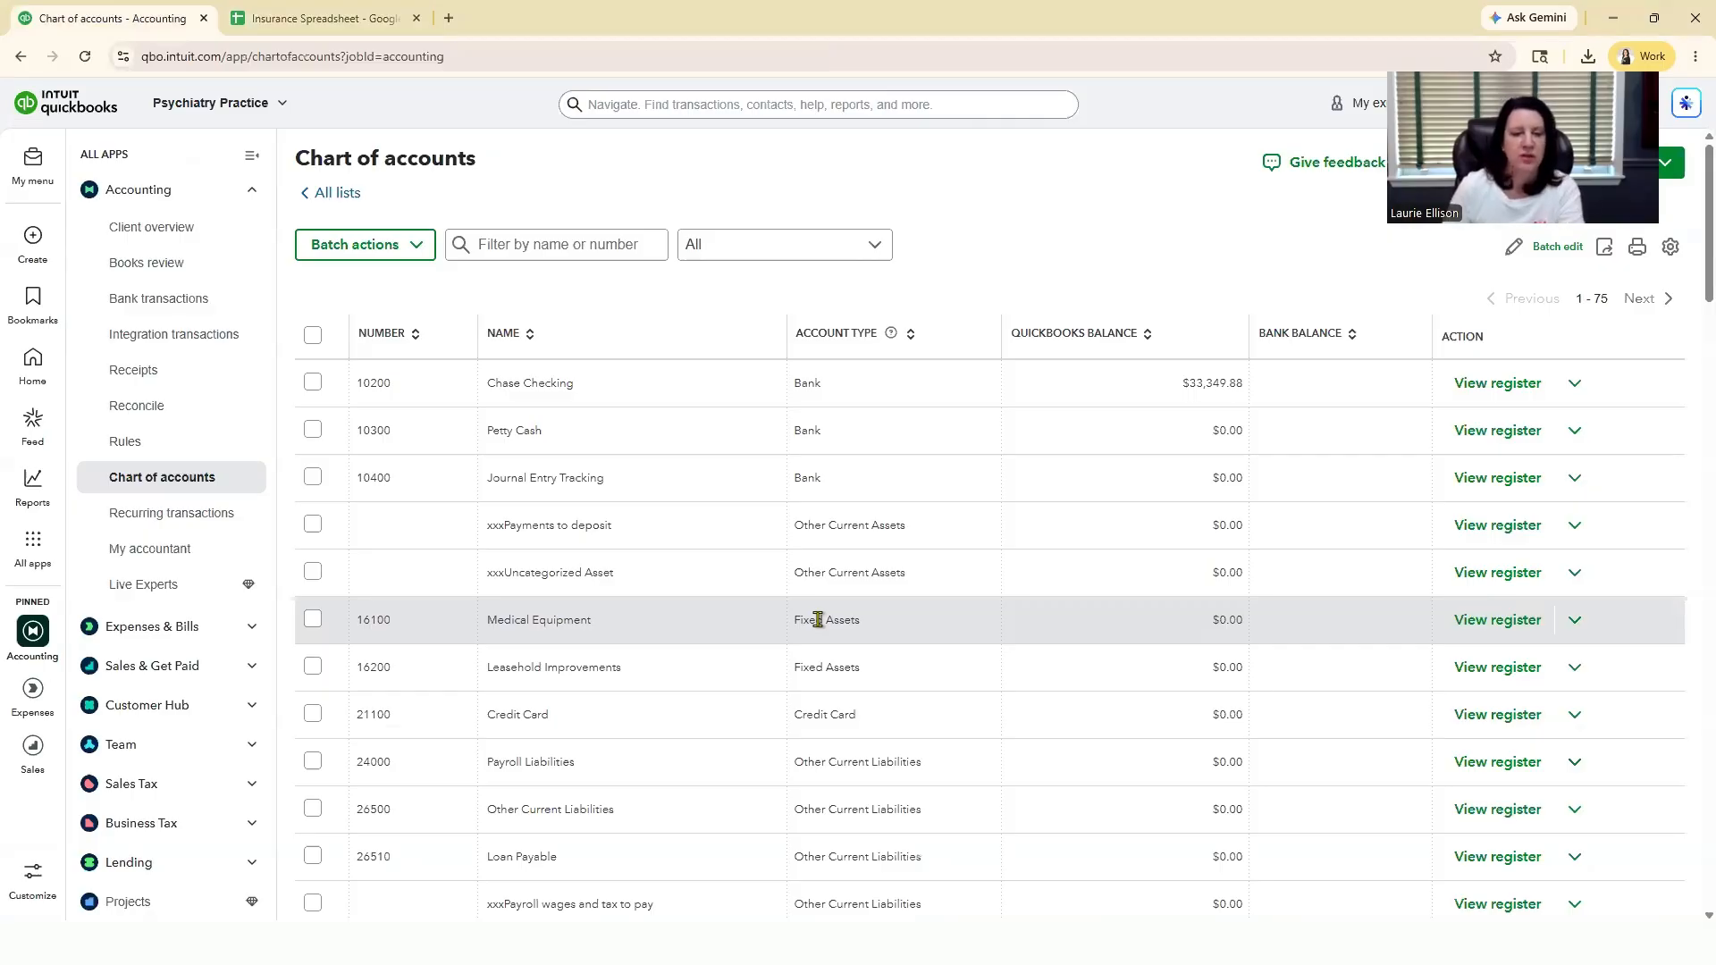
pyautogui.scroll(-5, 883, 679)
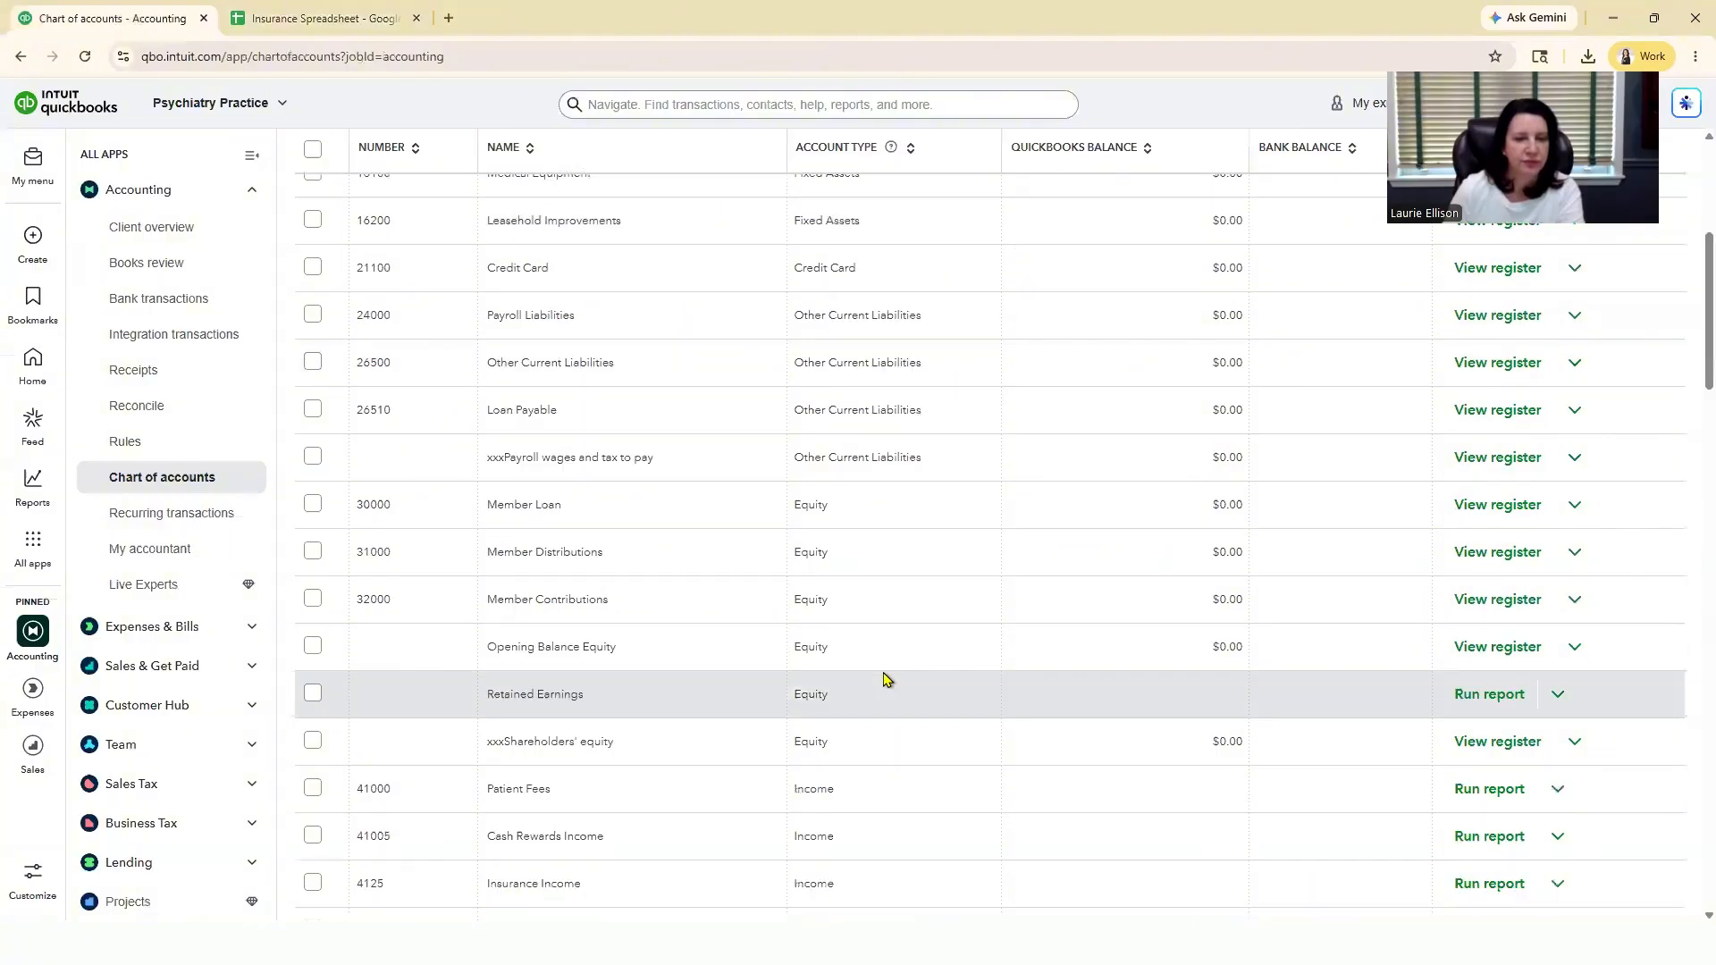
pyautogui.scroll(-3, 883, 679)
pyautogui.scroll(-2, 886, 679)
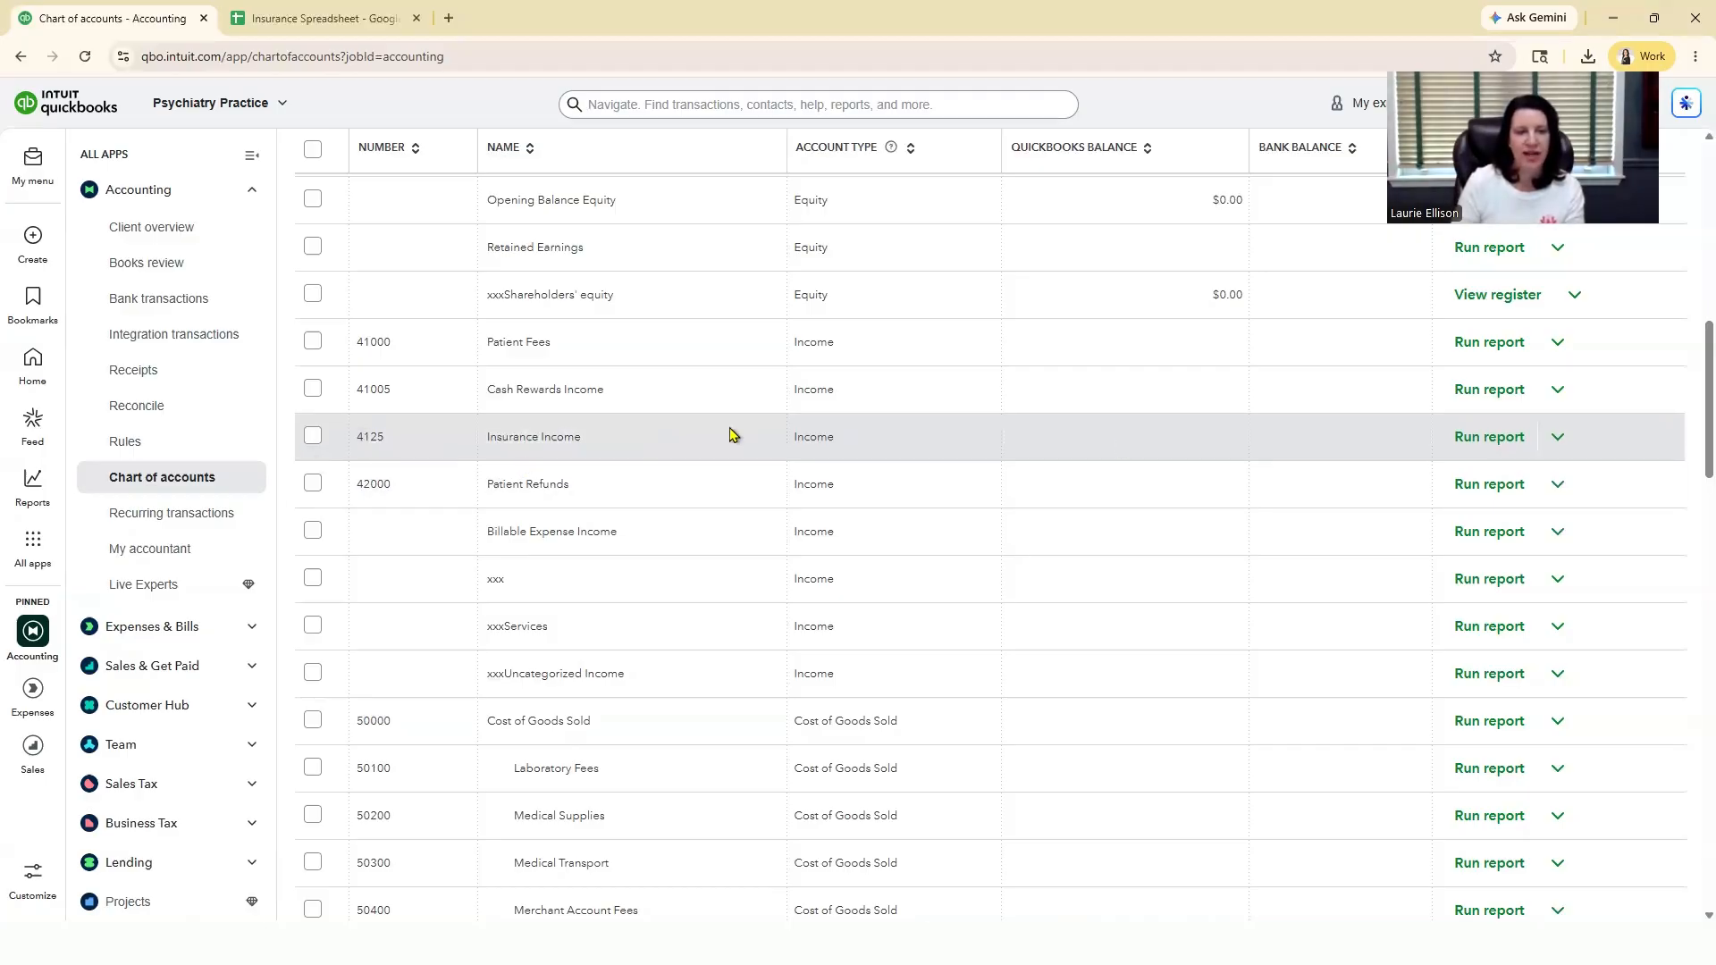
pyautogui.scroll(1, 581, 594)
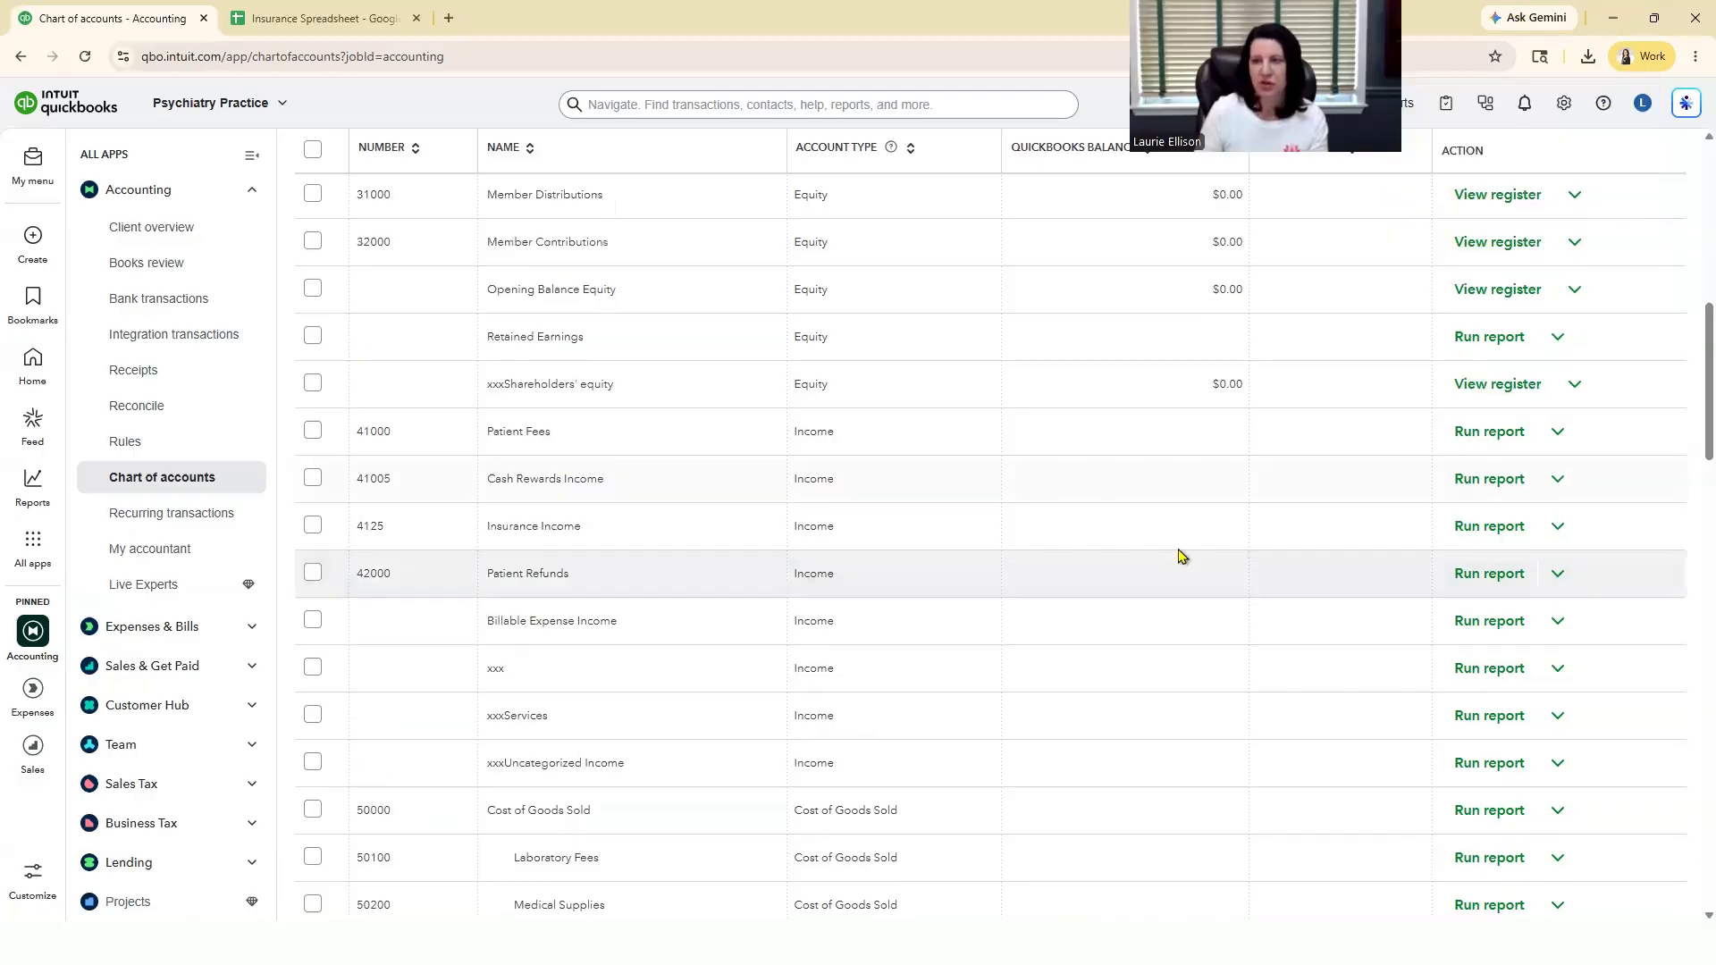
pyautogui.scroll(2, 1121, 739)
pyautogui.scroll(3, 1096, 728)
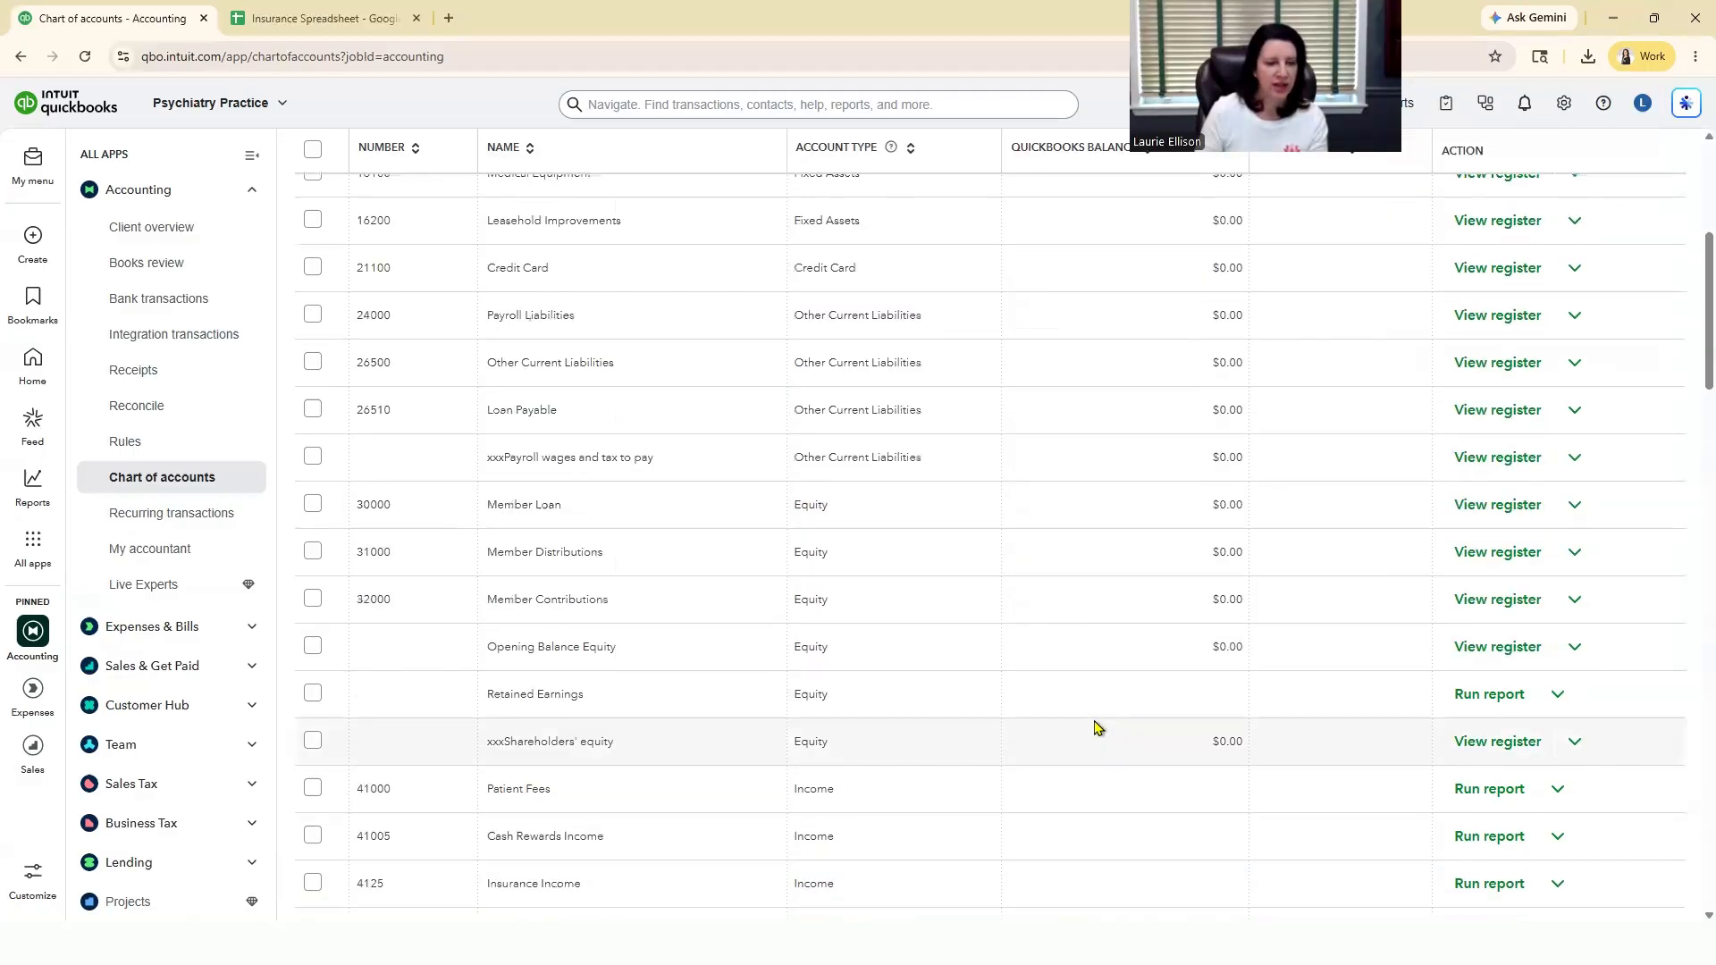
pyautogui.scroll(-2, 548, 634)
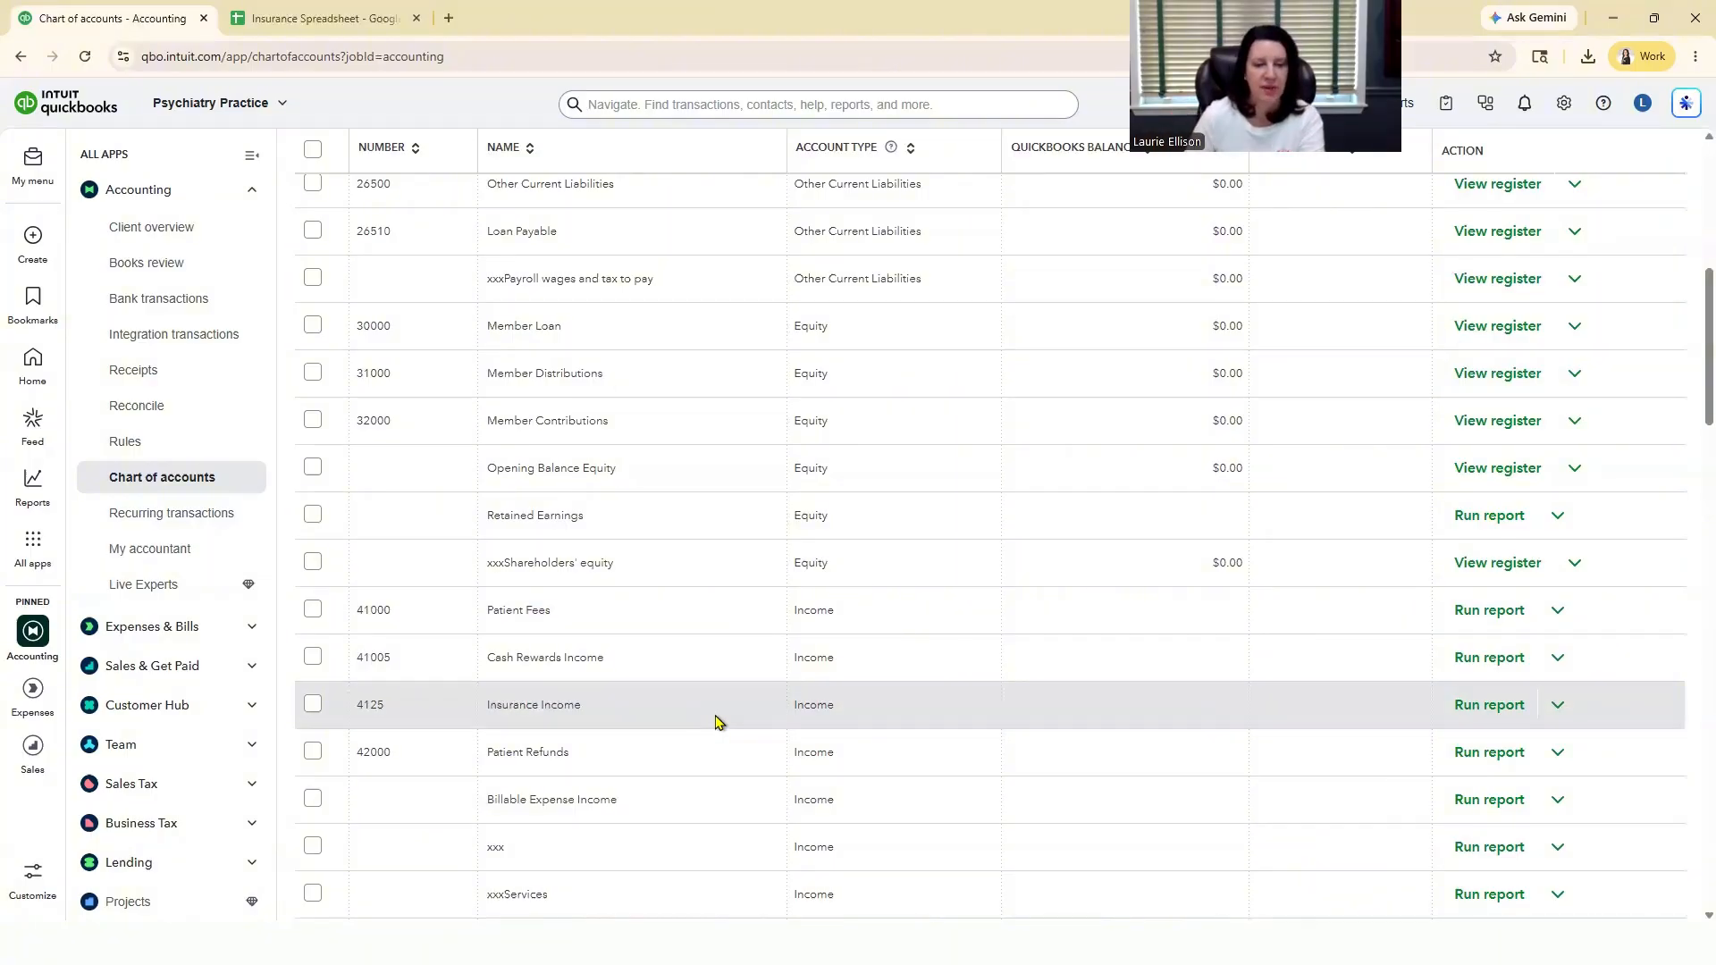
pyautogui.scroll(7, 887, 767)
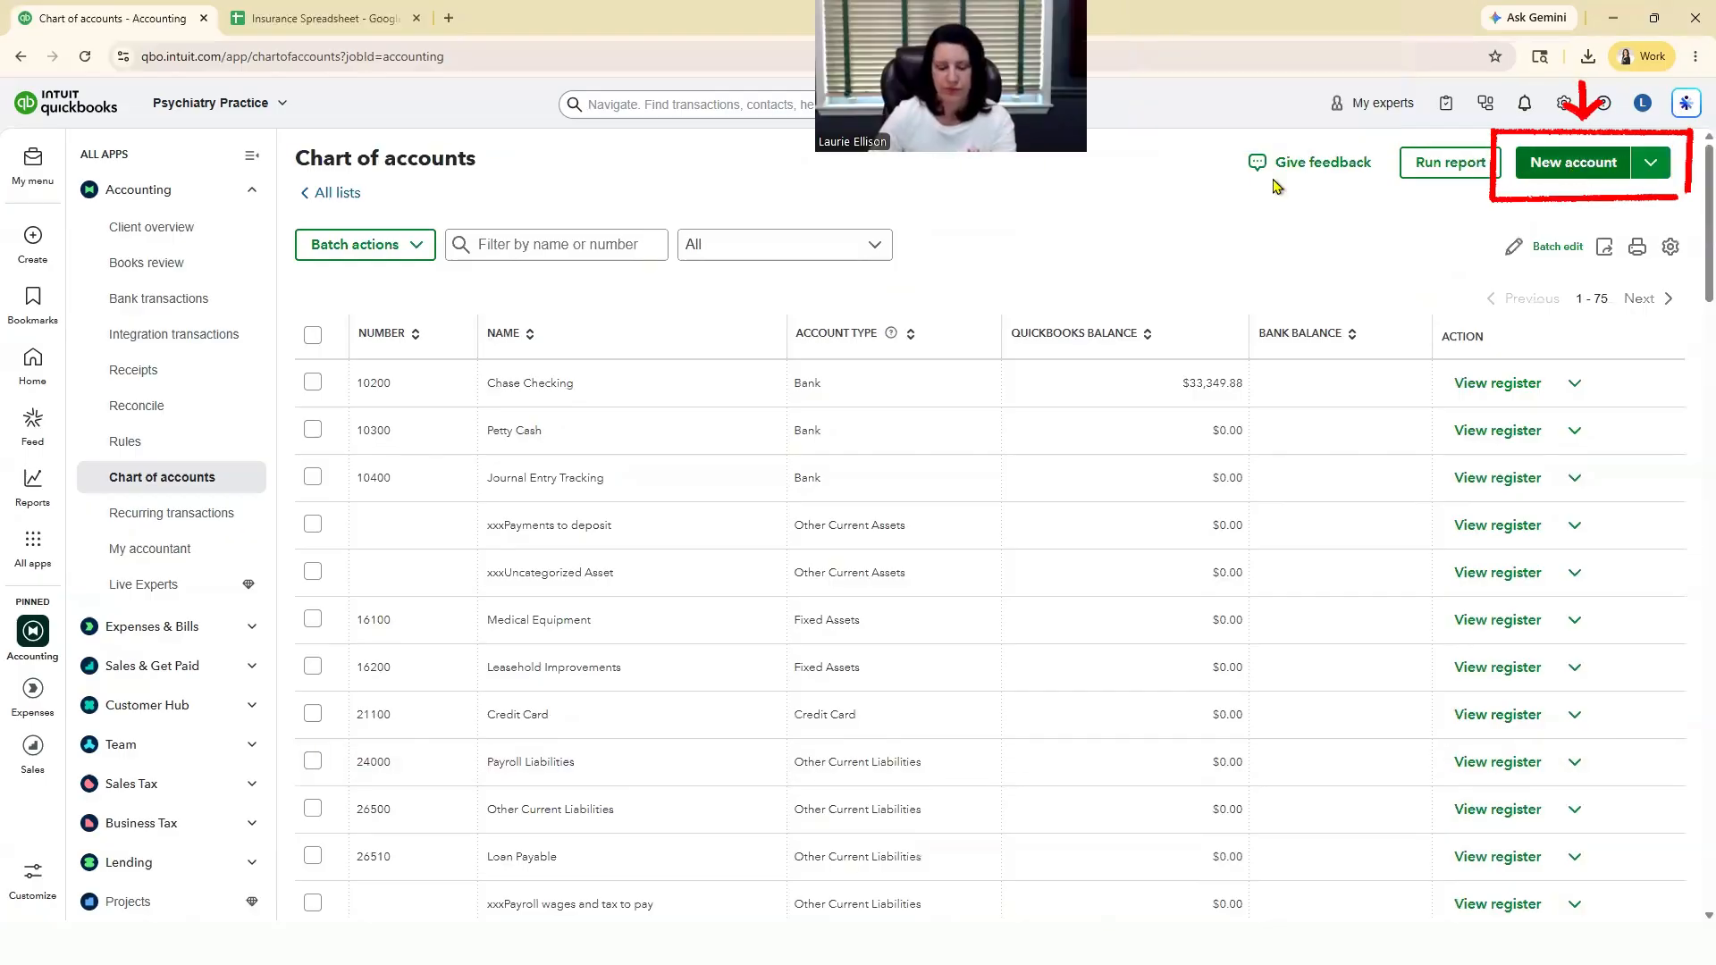
pyautogui.write('Insur')
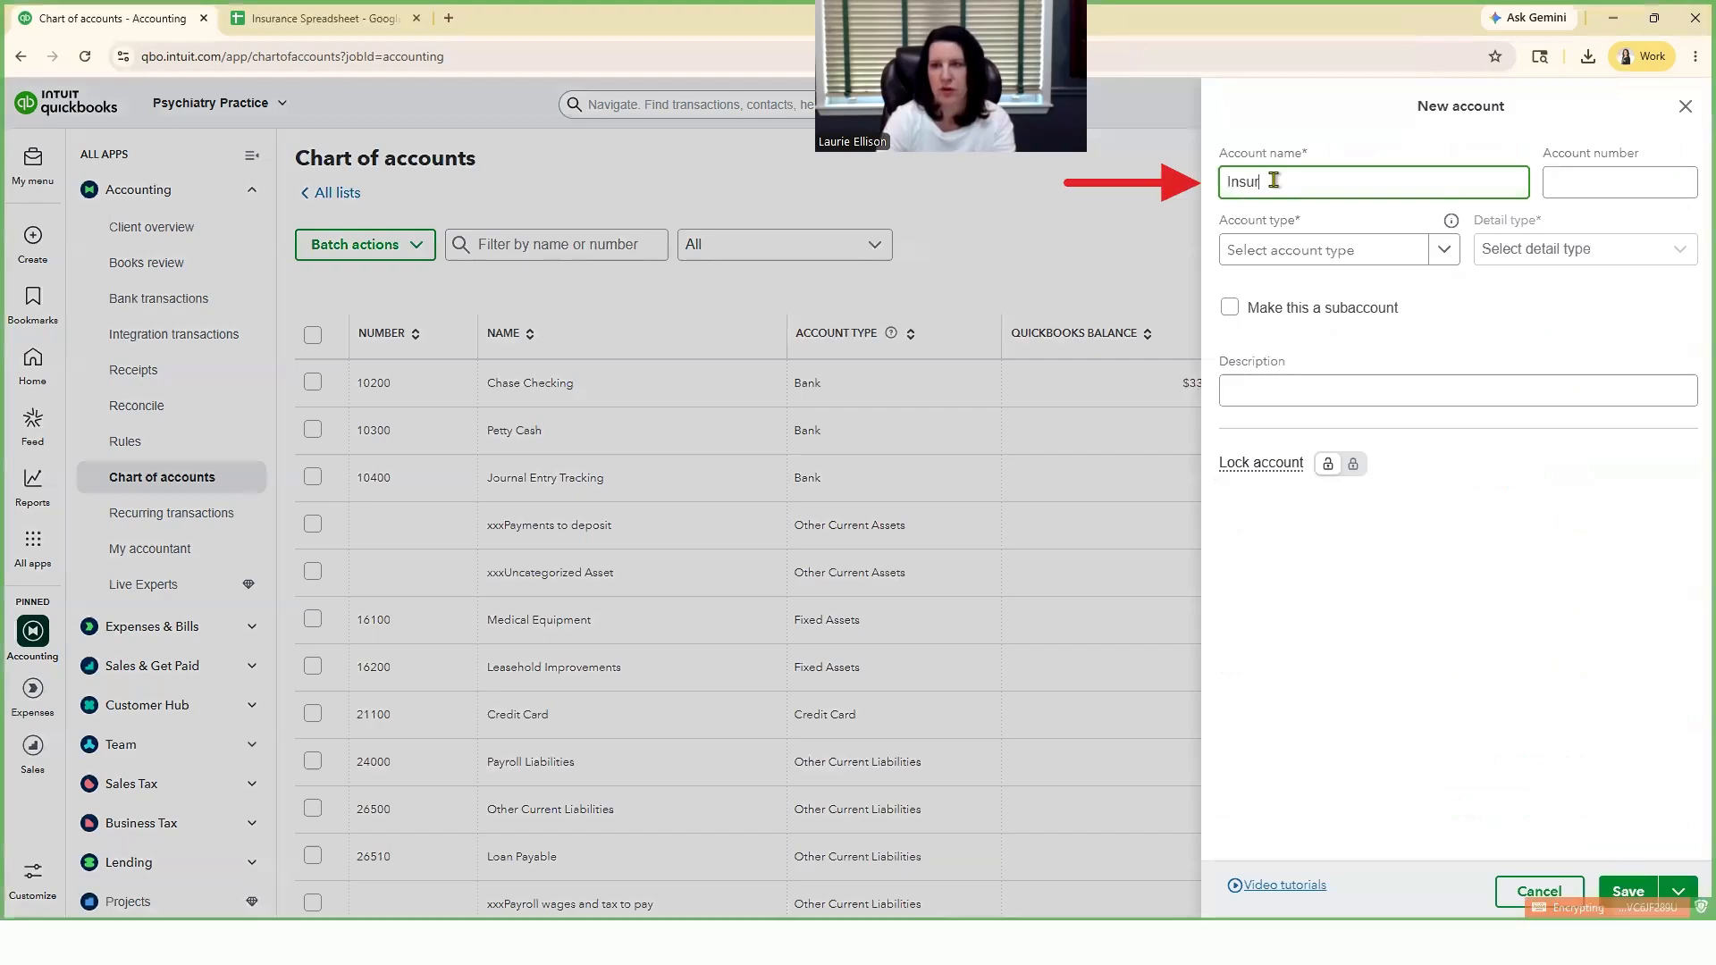
pyautogui.write('ance 2')
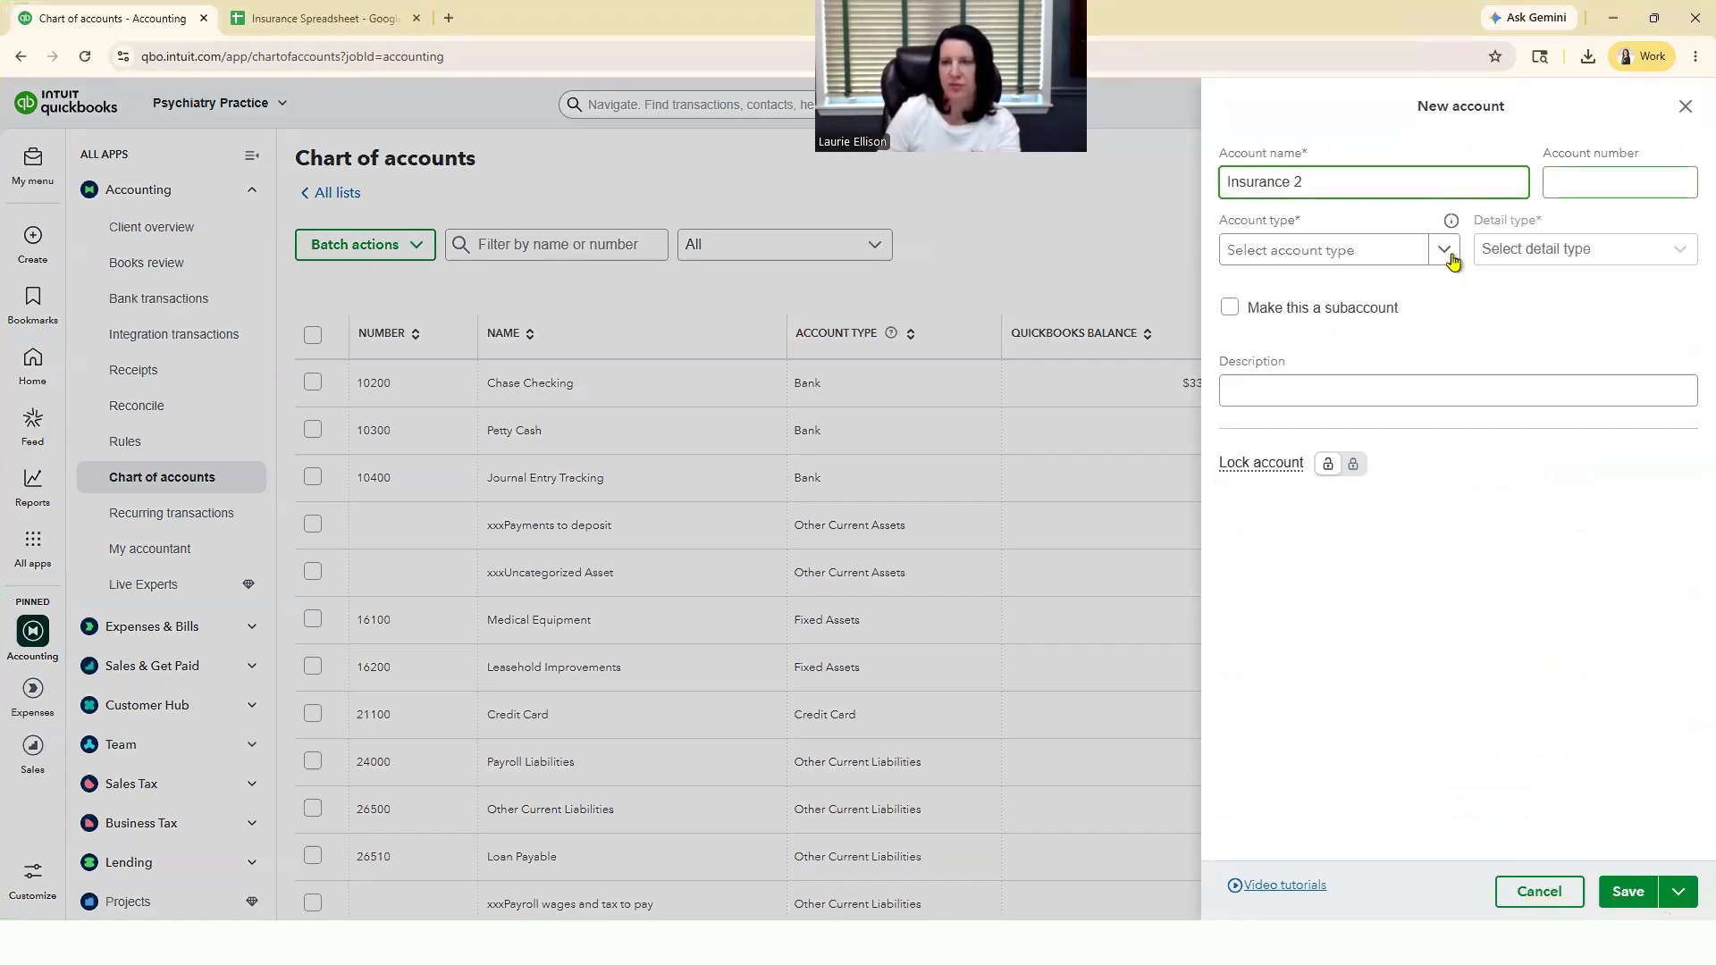
pyautogui.press('Tab')
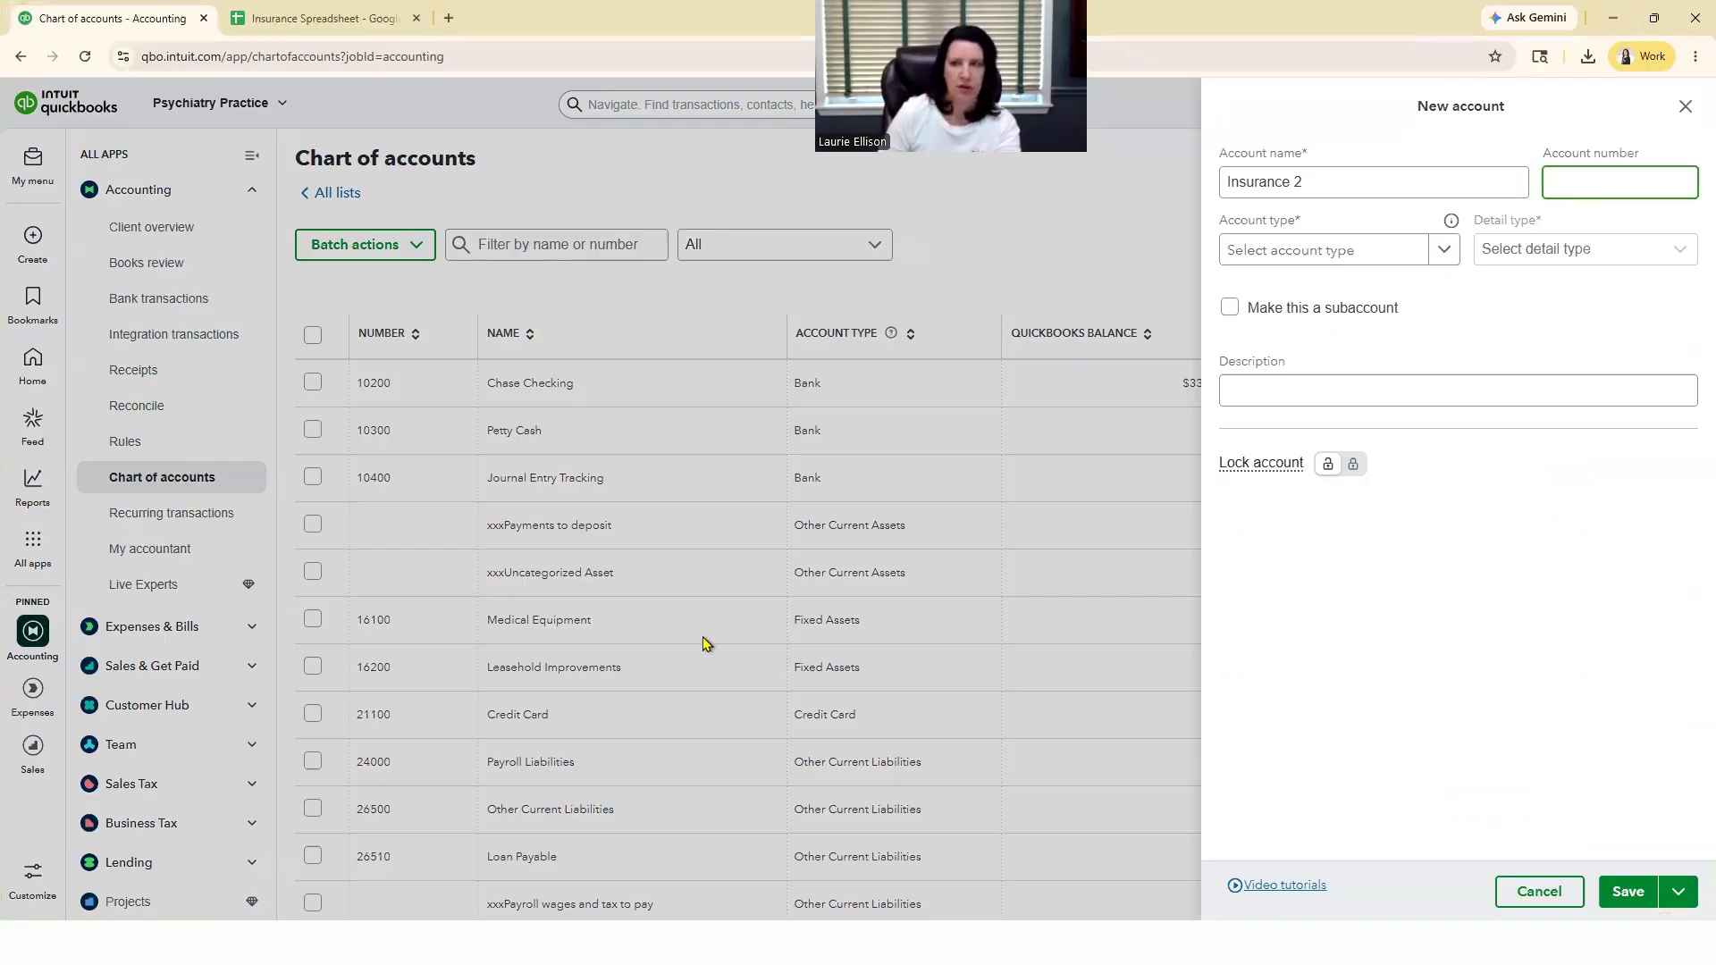
pyautogui.write('400')
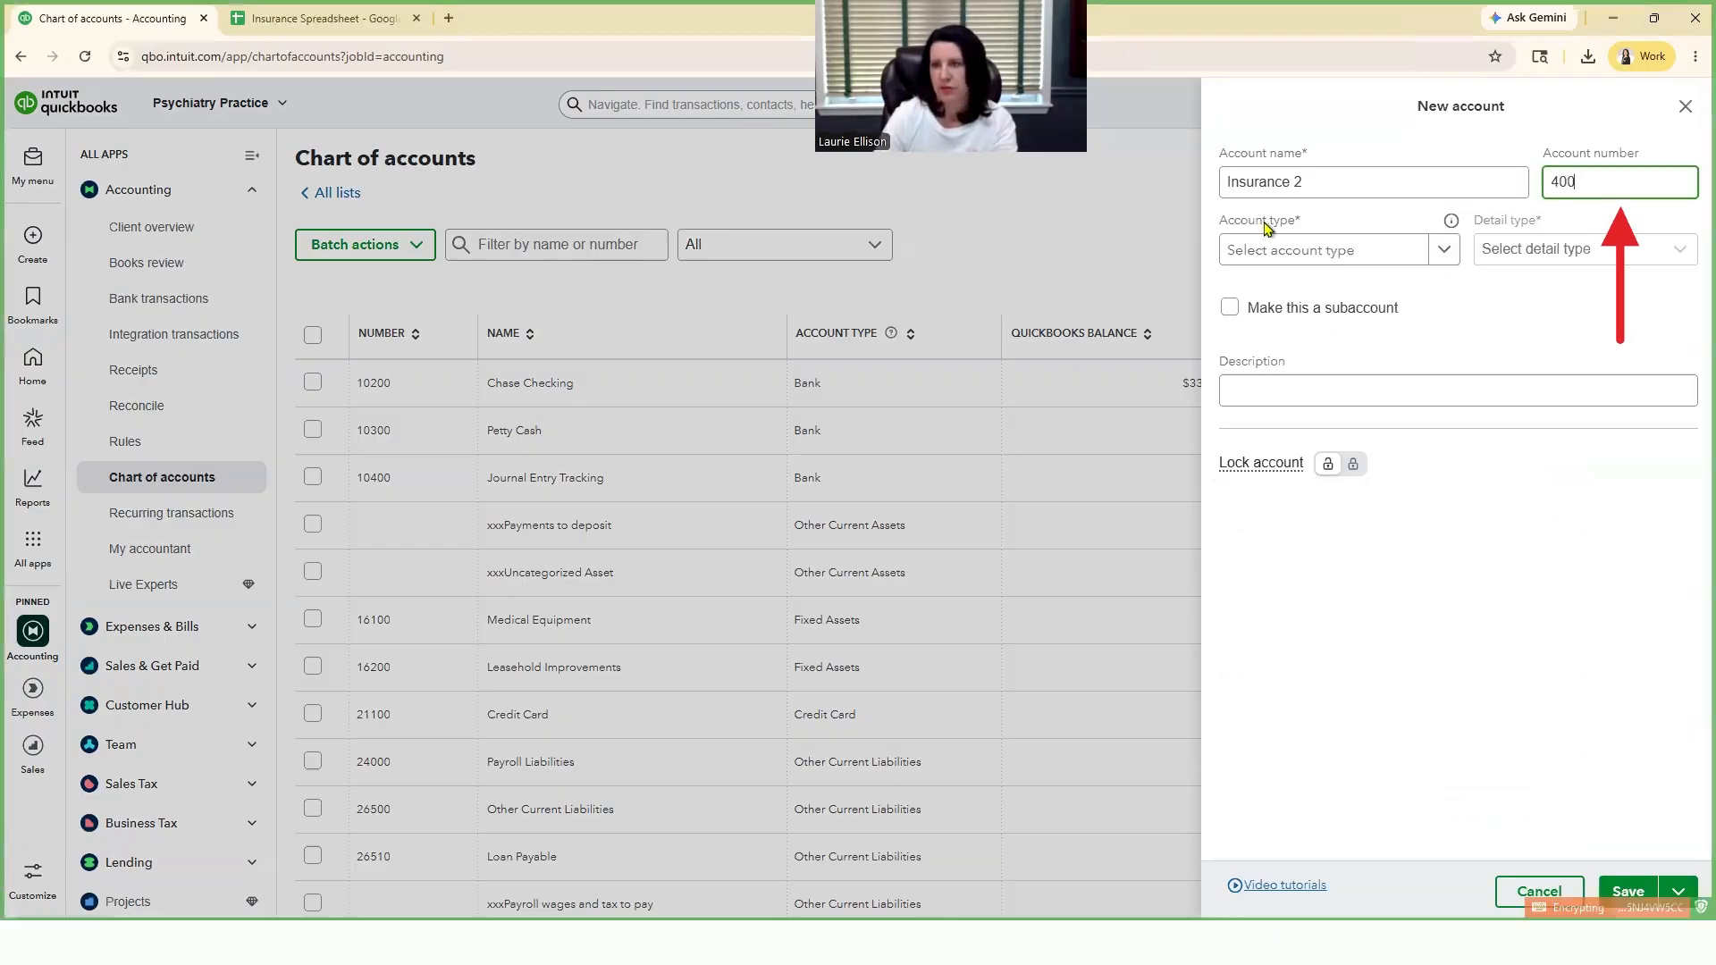
pyautogui.write('025')
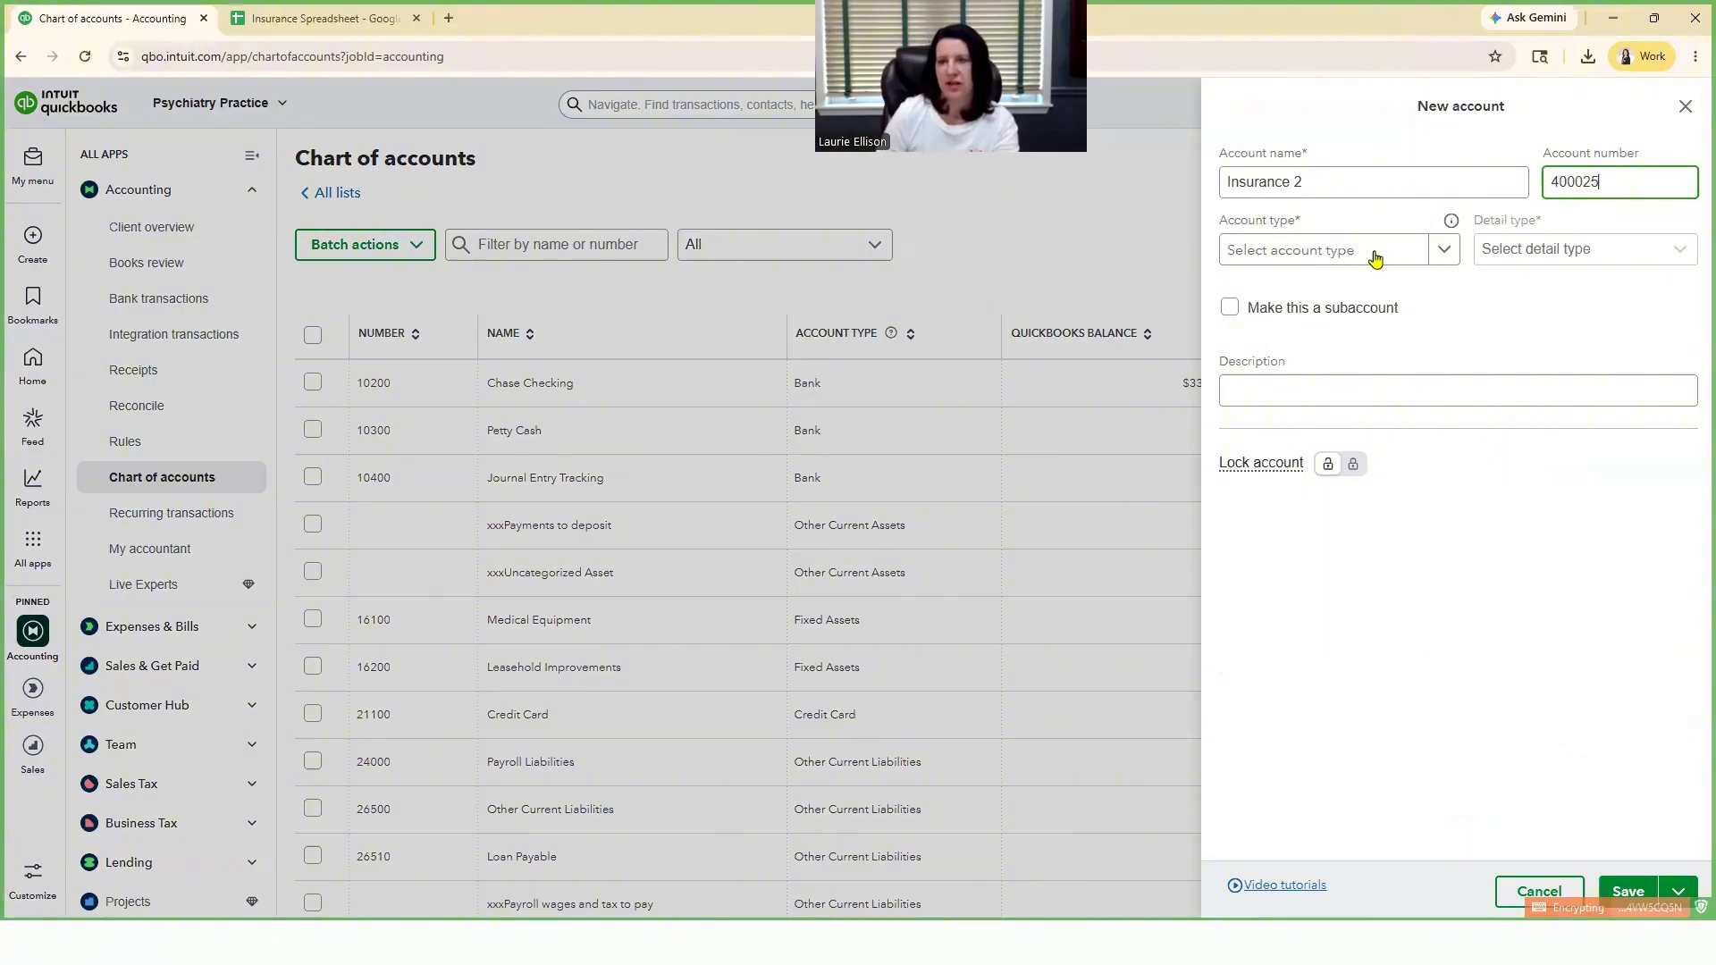
pyautogui.click(1446, 254)
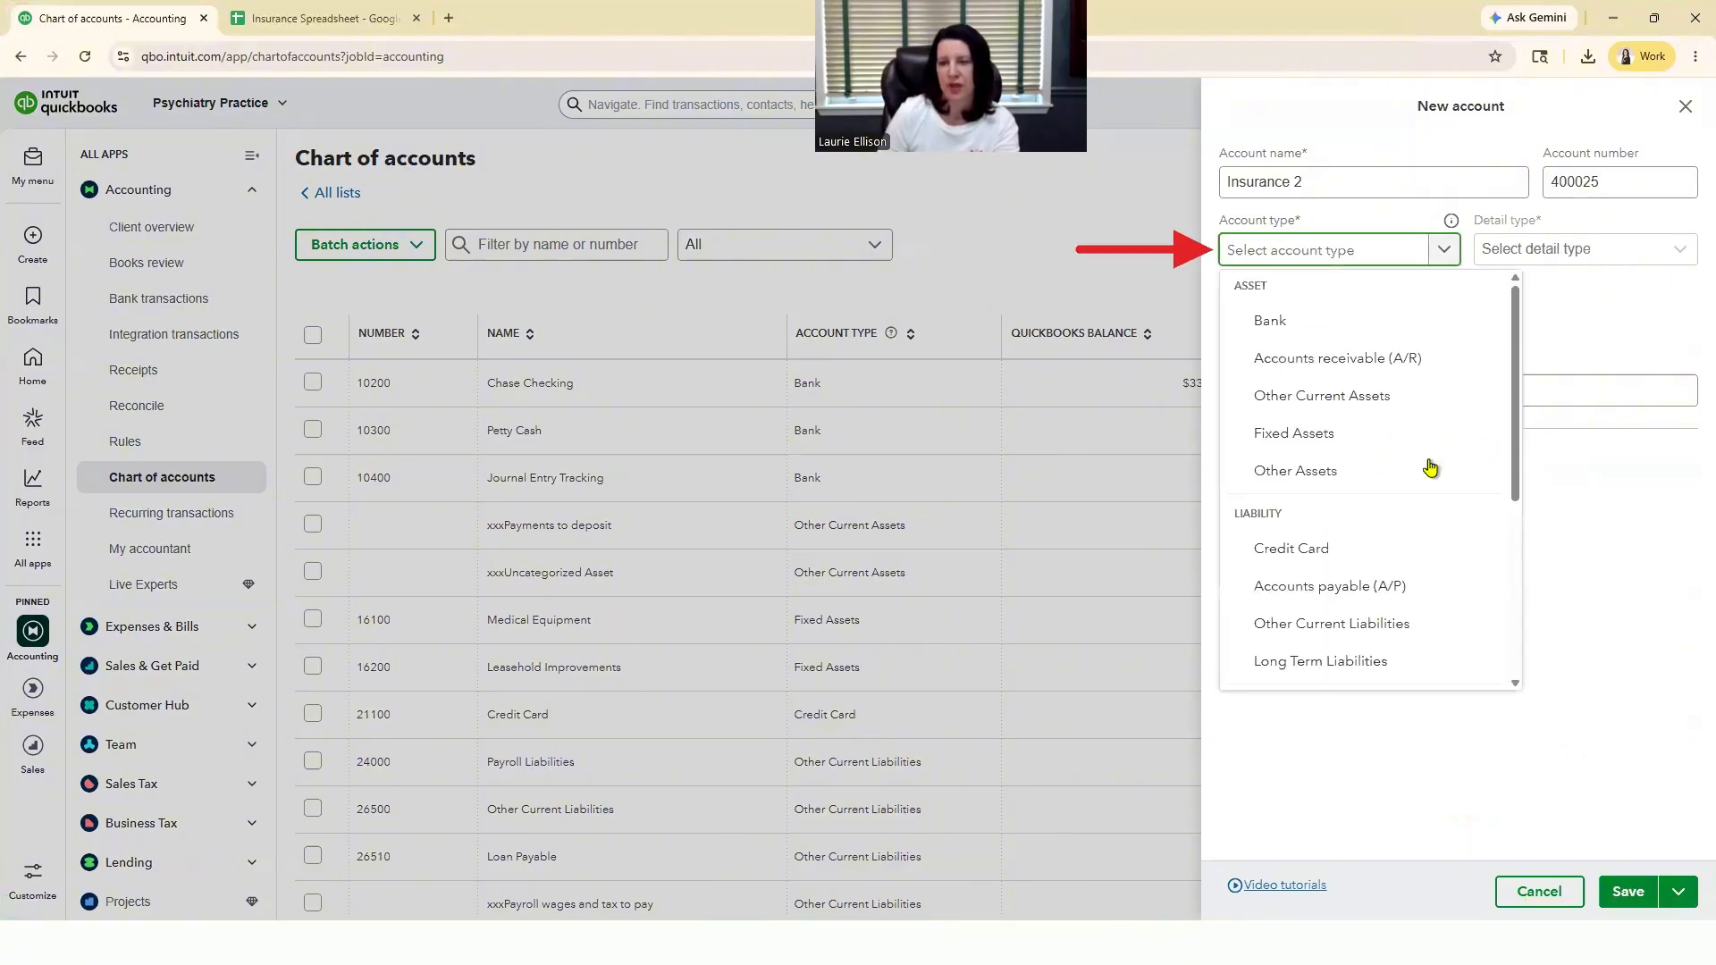
pyautogui.scroll(-3, 1429, 470)
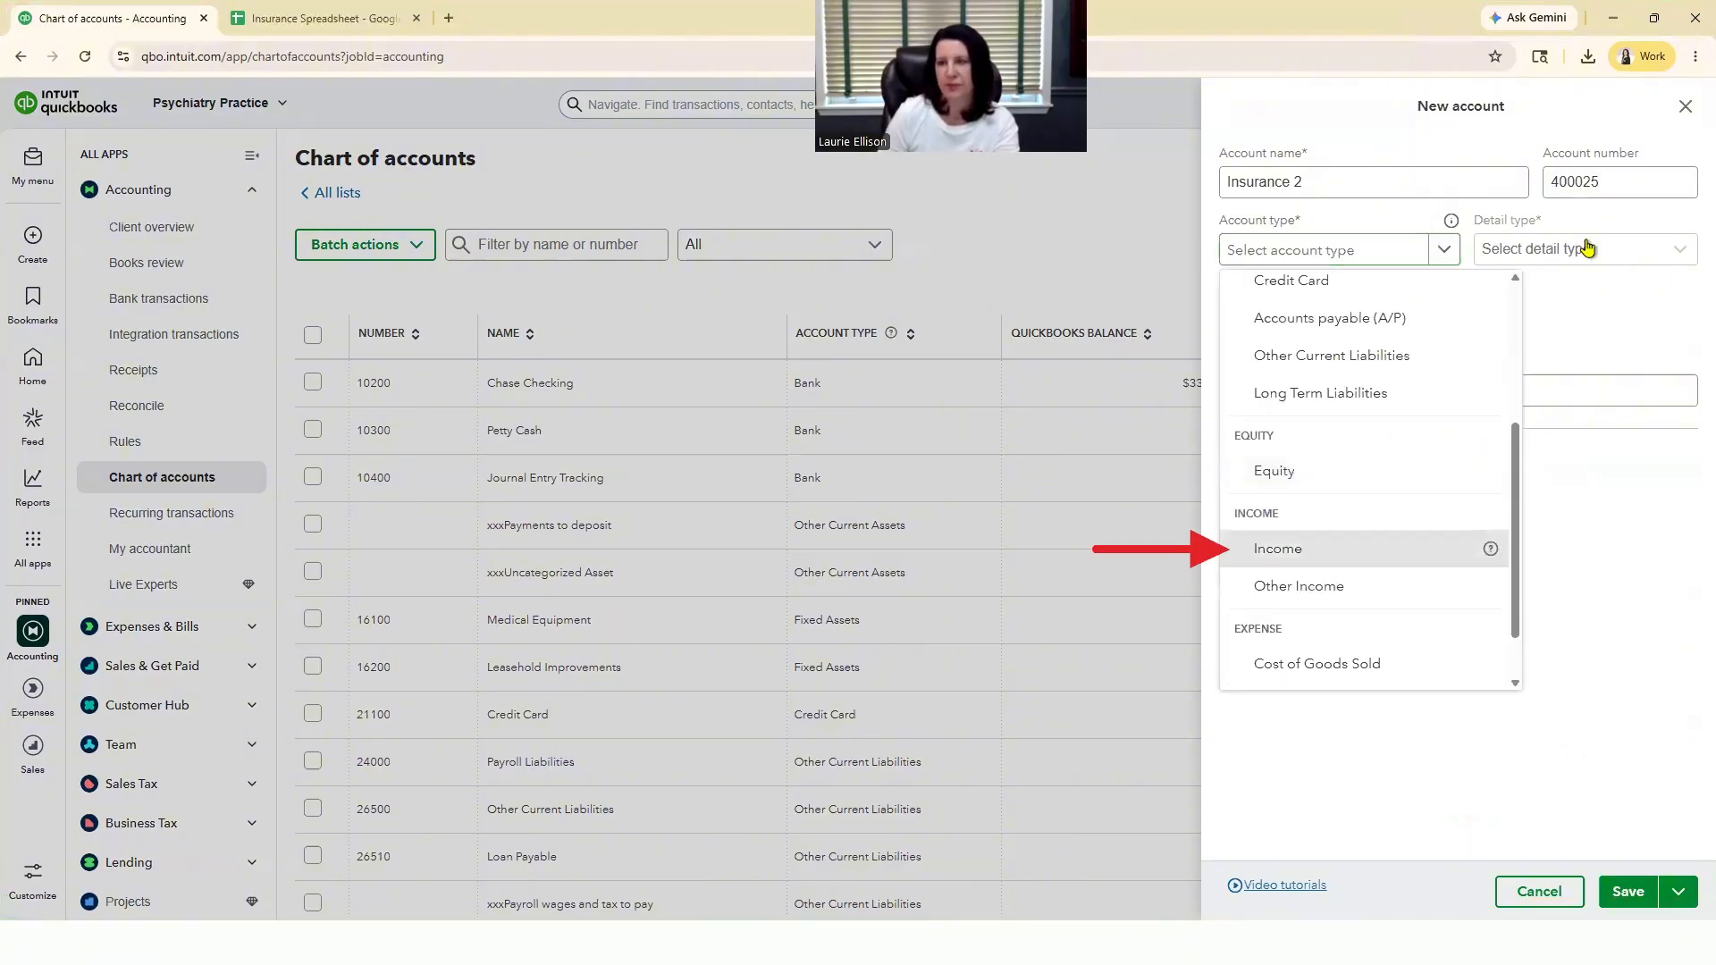
pyautogui.press('Return')
pyautogui.click(1644, 255)
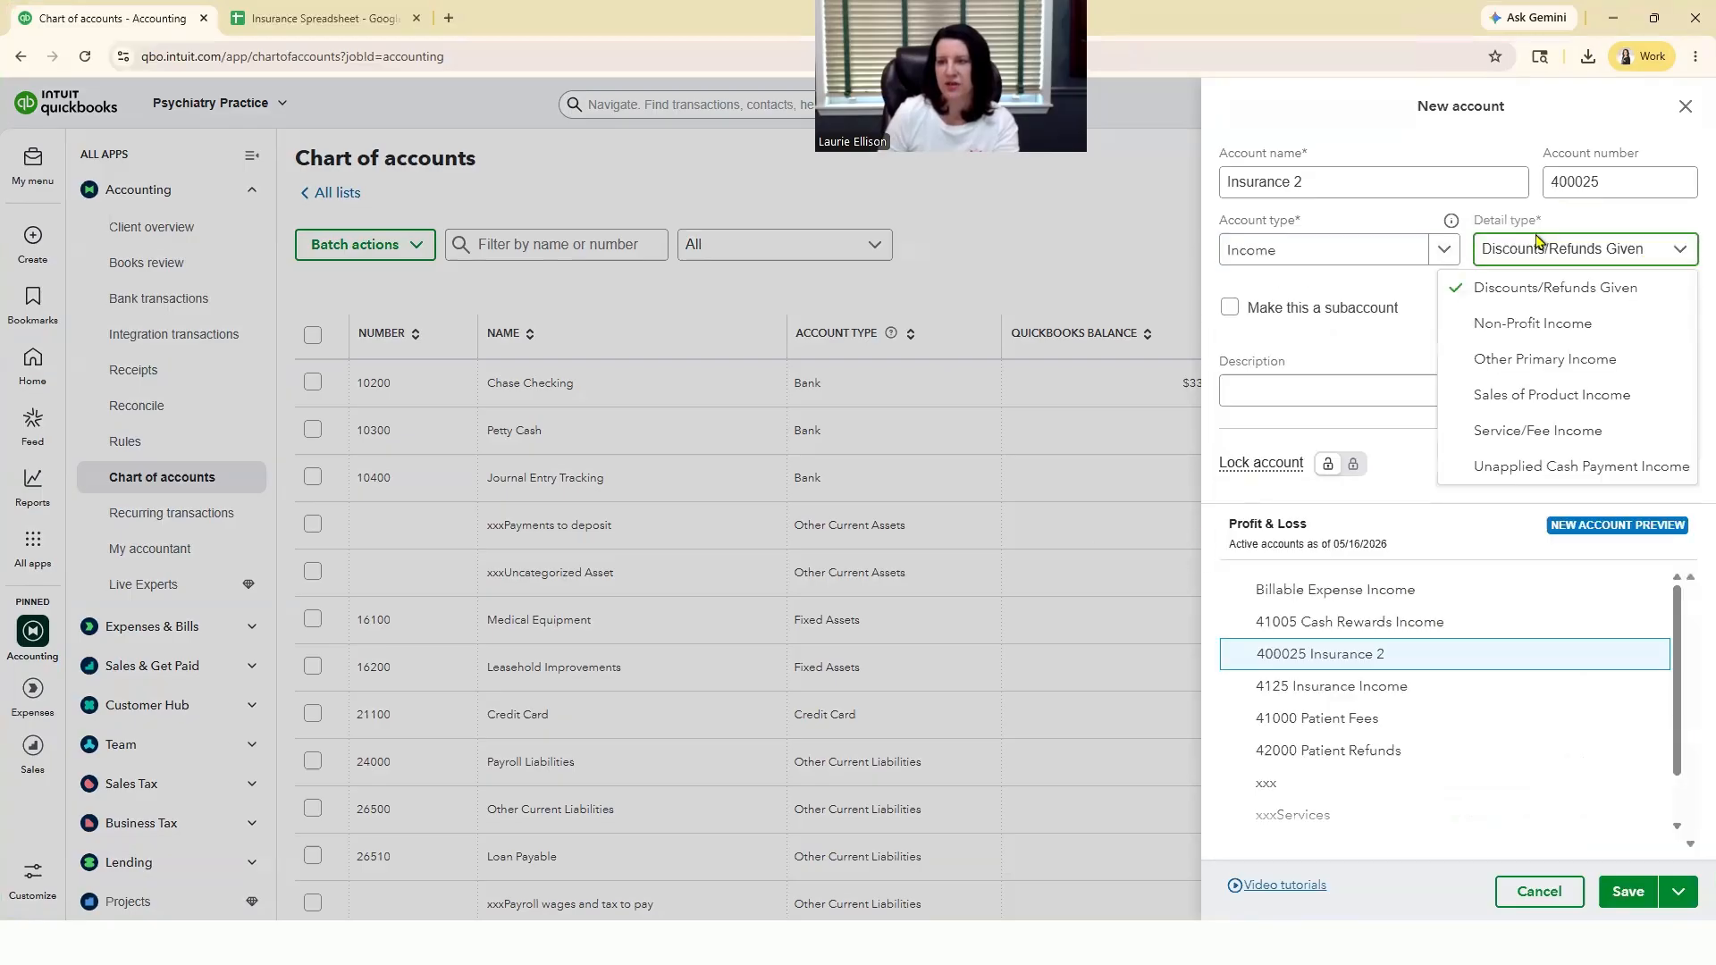
pyautogui.click(1556, 433)
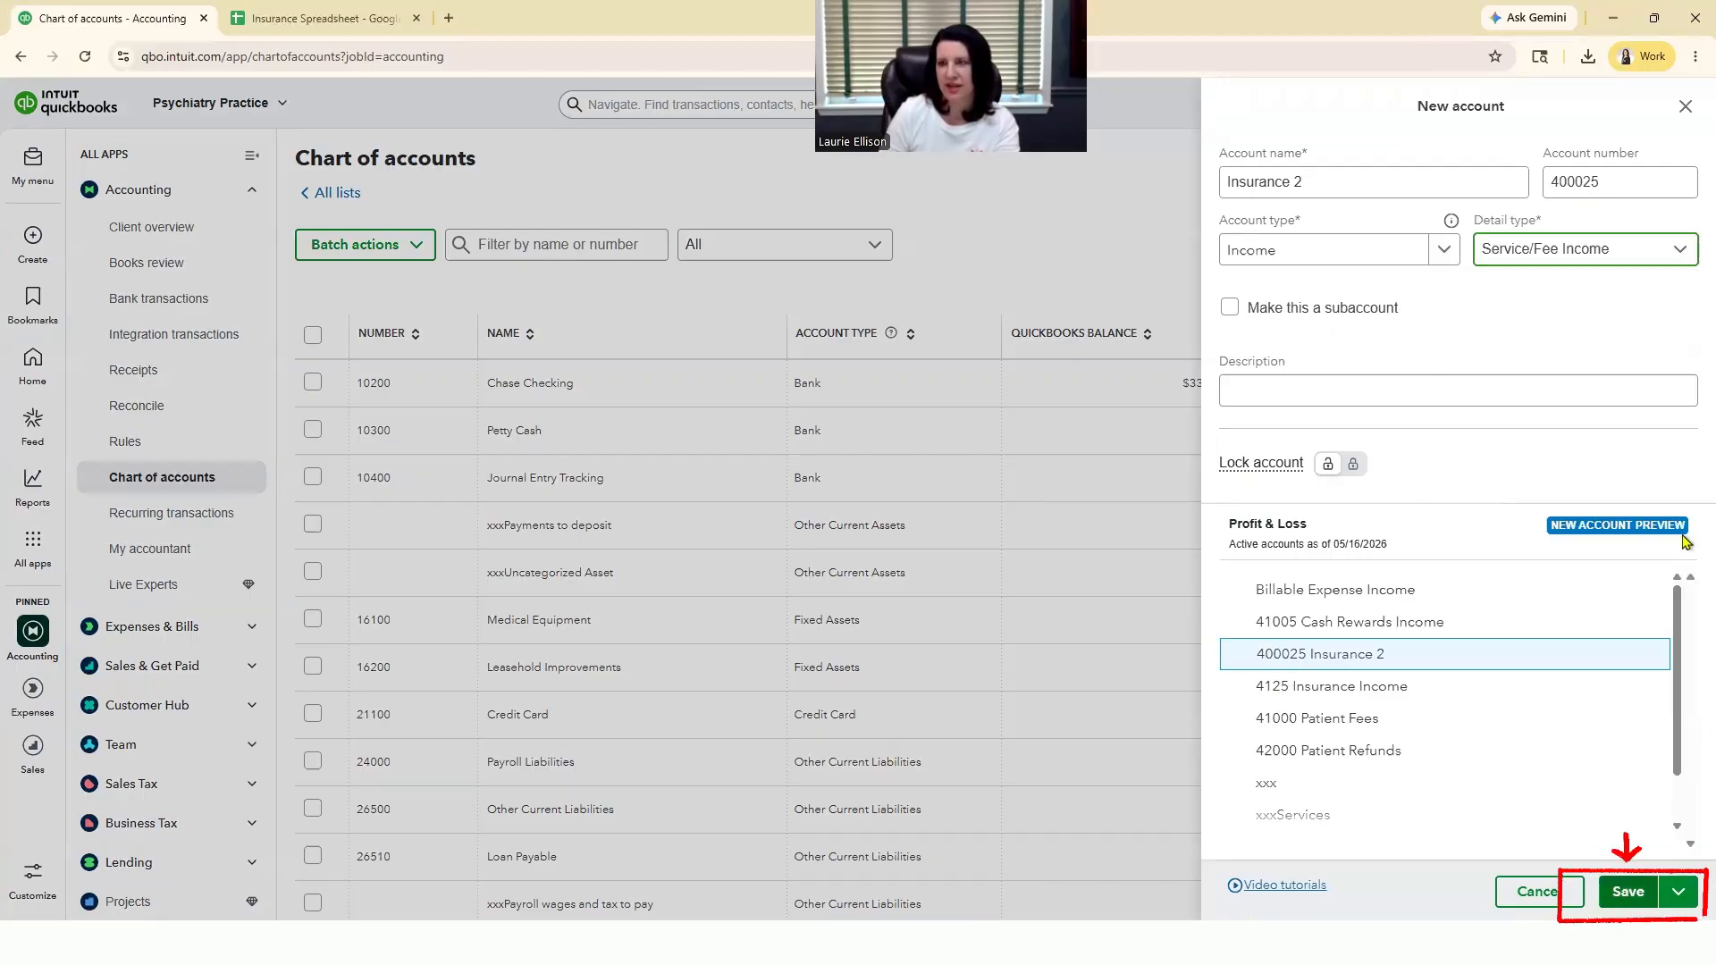
pyautogui.click(1688, 109)
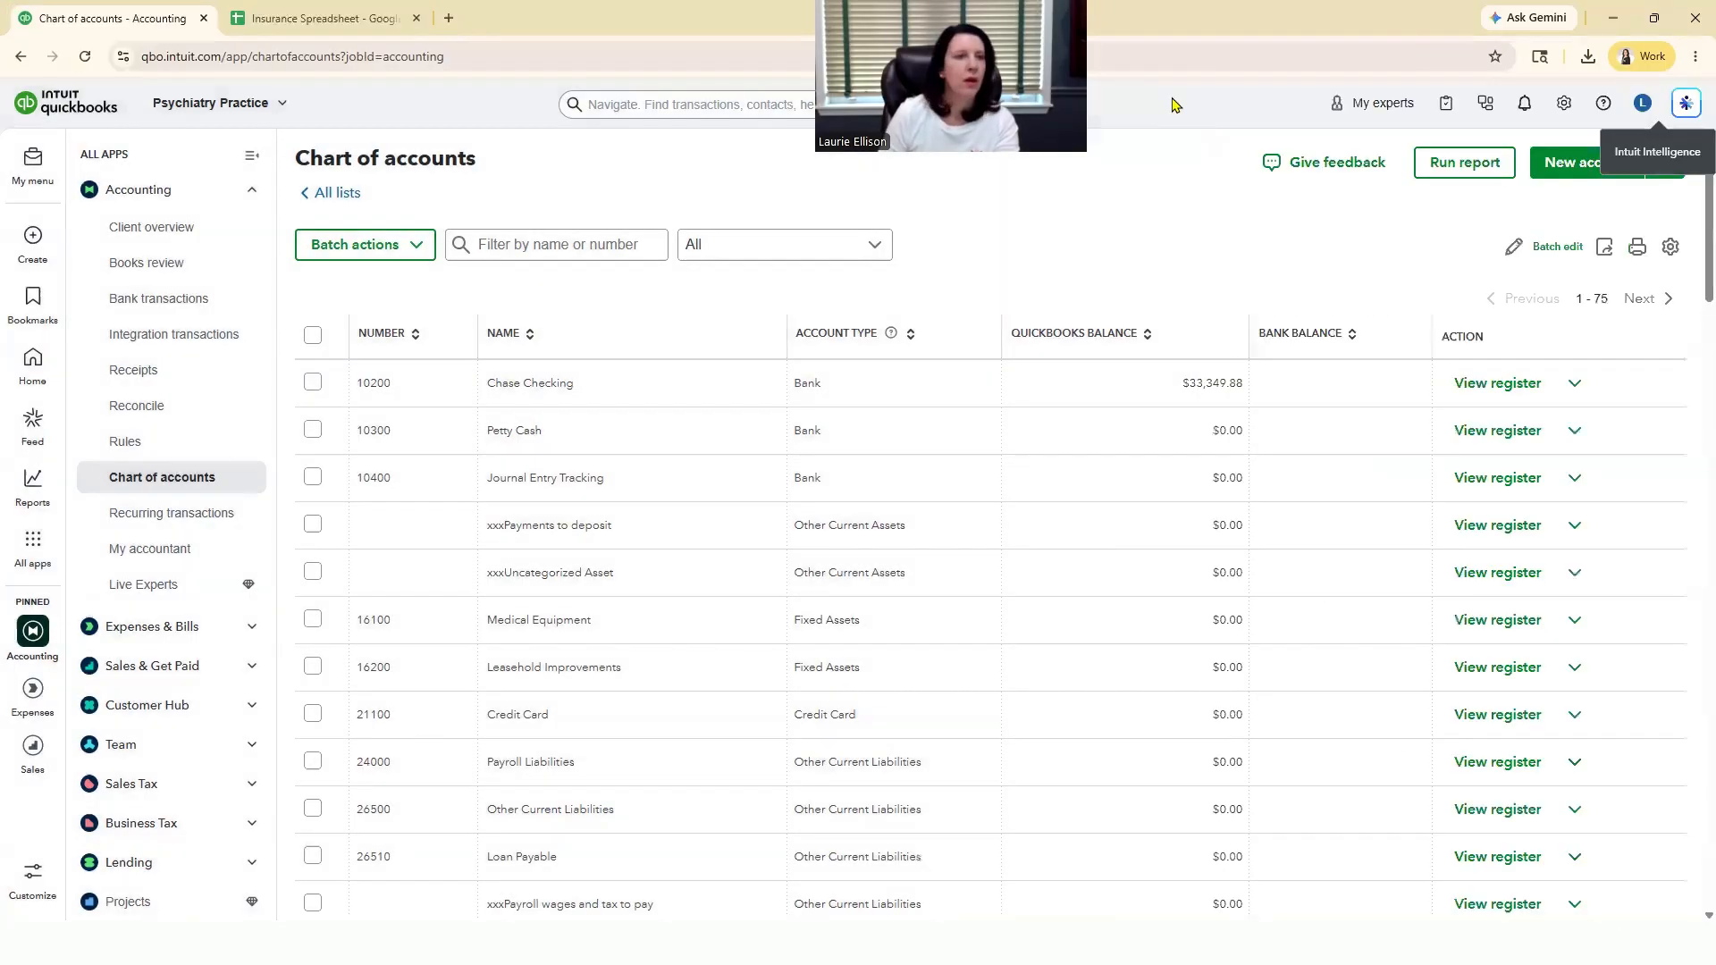
# Step: Switch to the Insurance Spreadsheet in Google Sheets and download the Insurance Company Import sheet as a comma-separated values (.csv) file
pyautogui.click(244, 23)
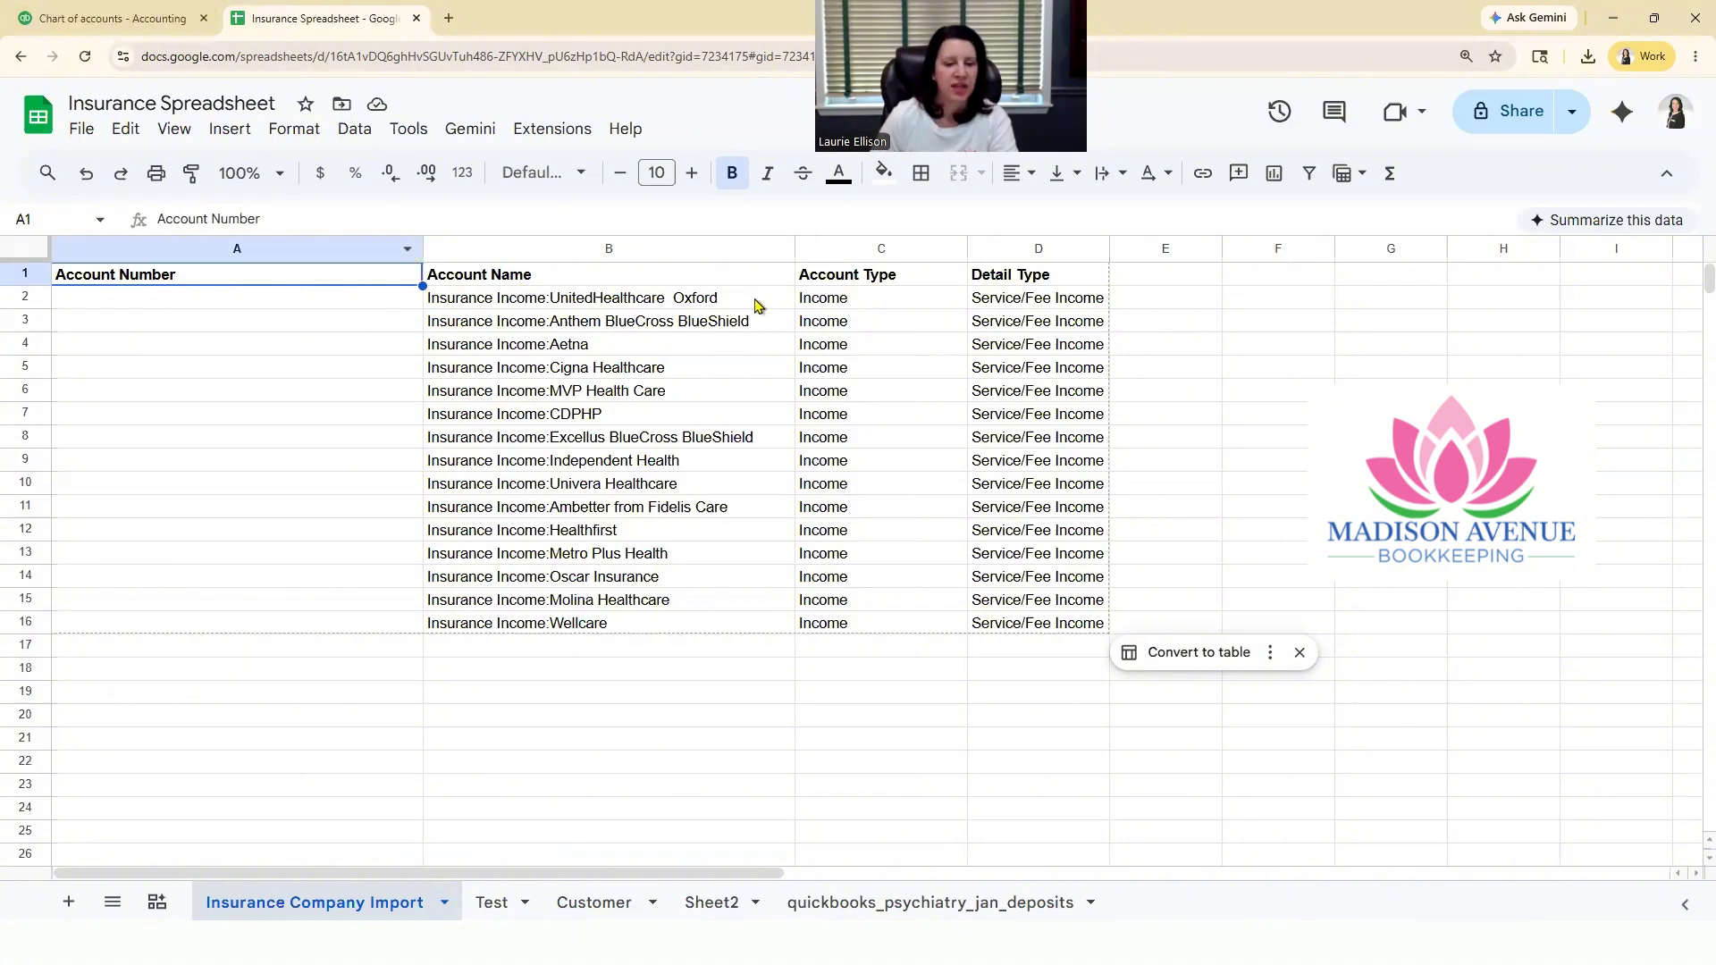
pyautogui.click(1391, 530)
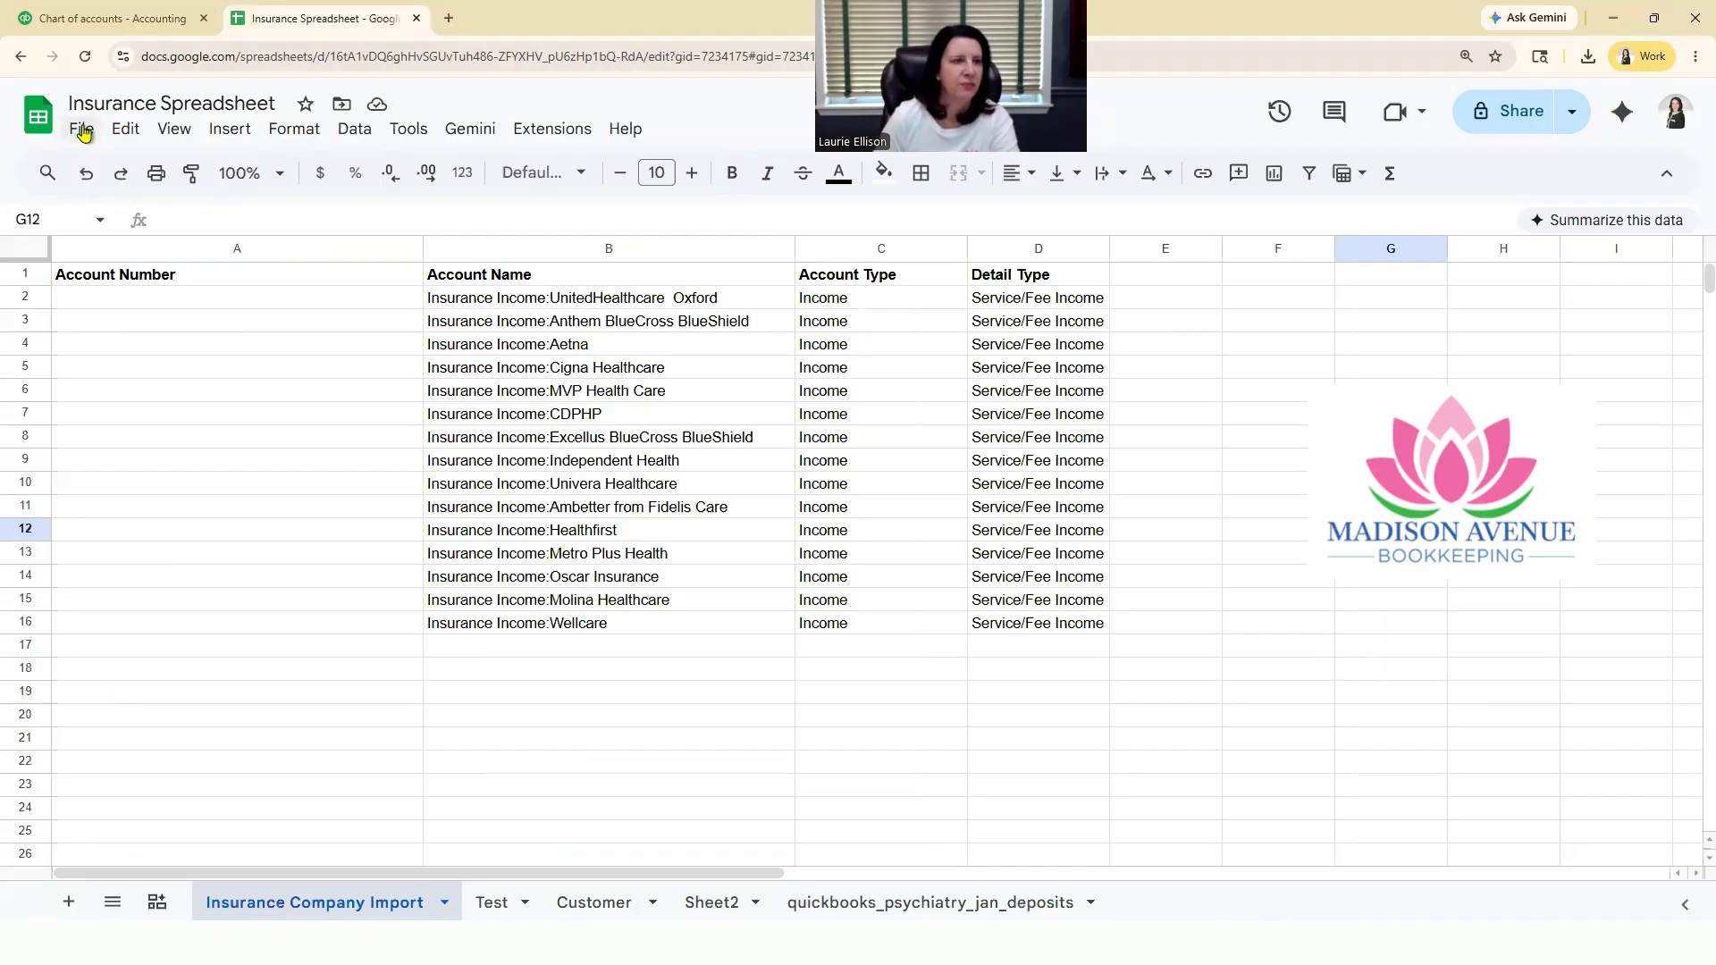
pyautogui.click(474, 302)
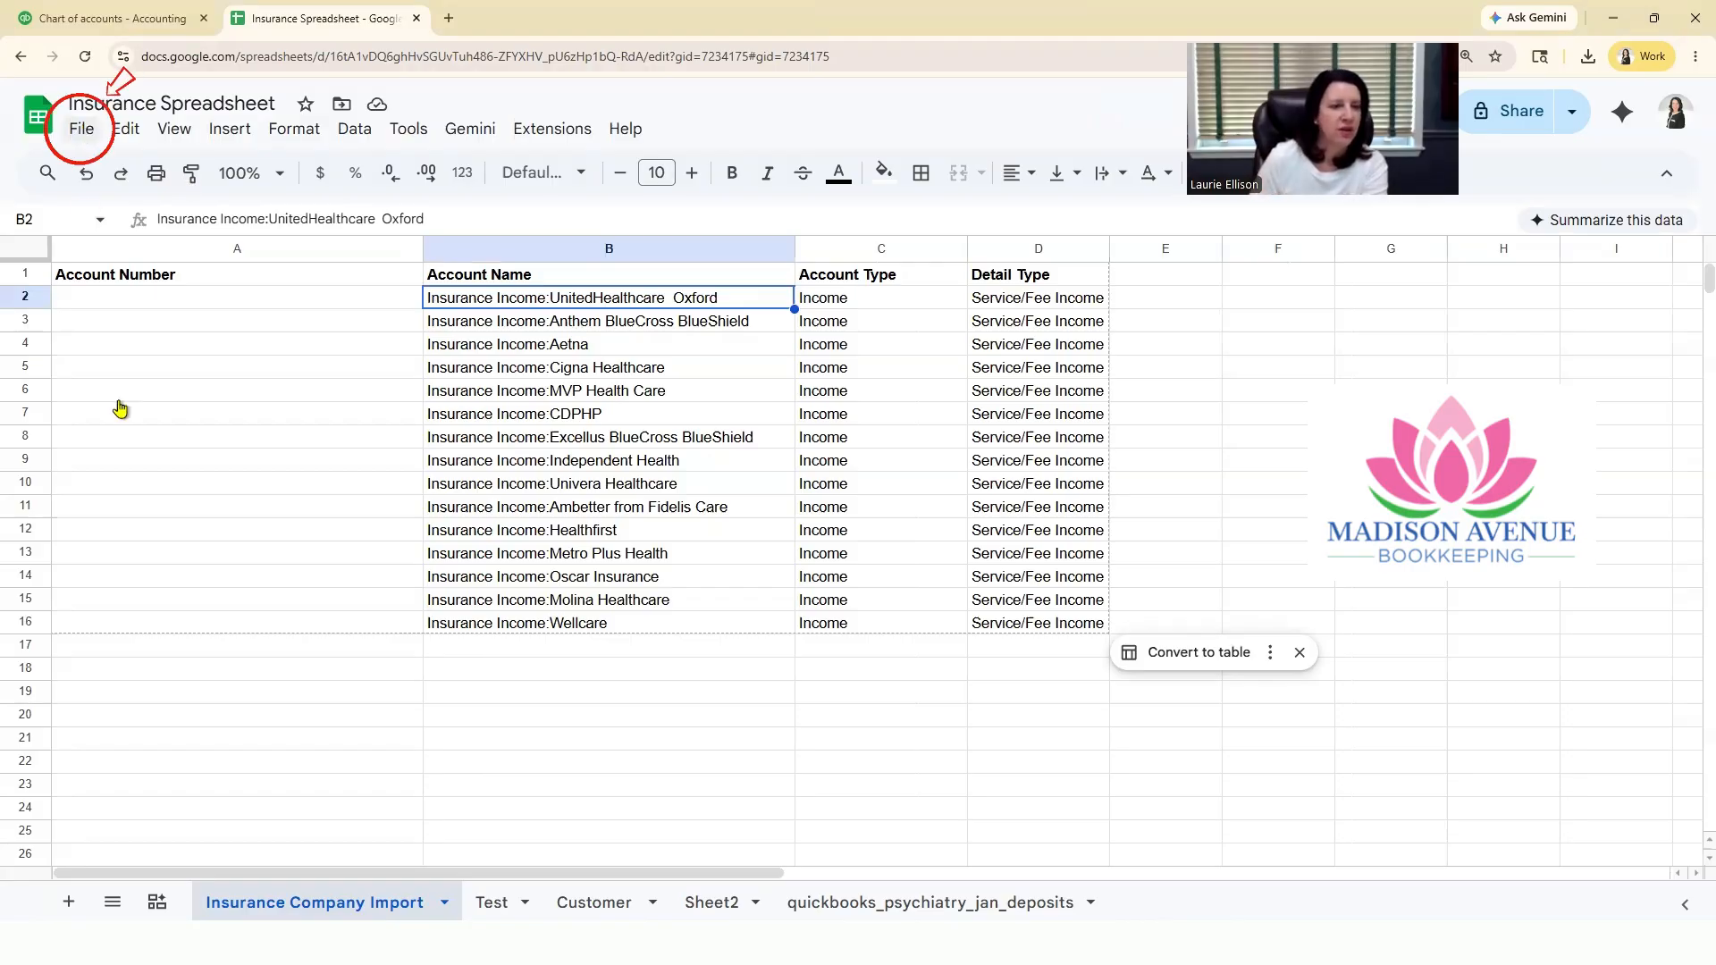
pyautogui.click(82, 129)
pyautogui.moveTo(120, 408)
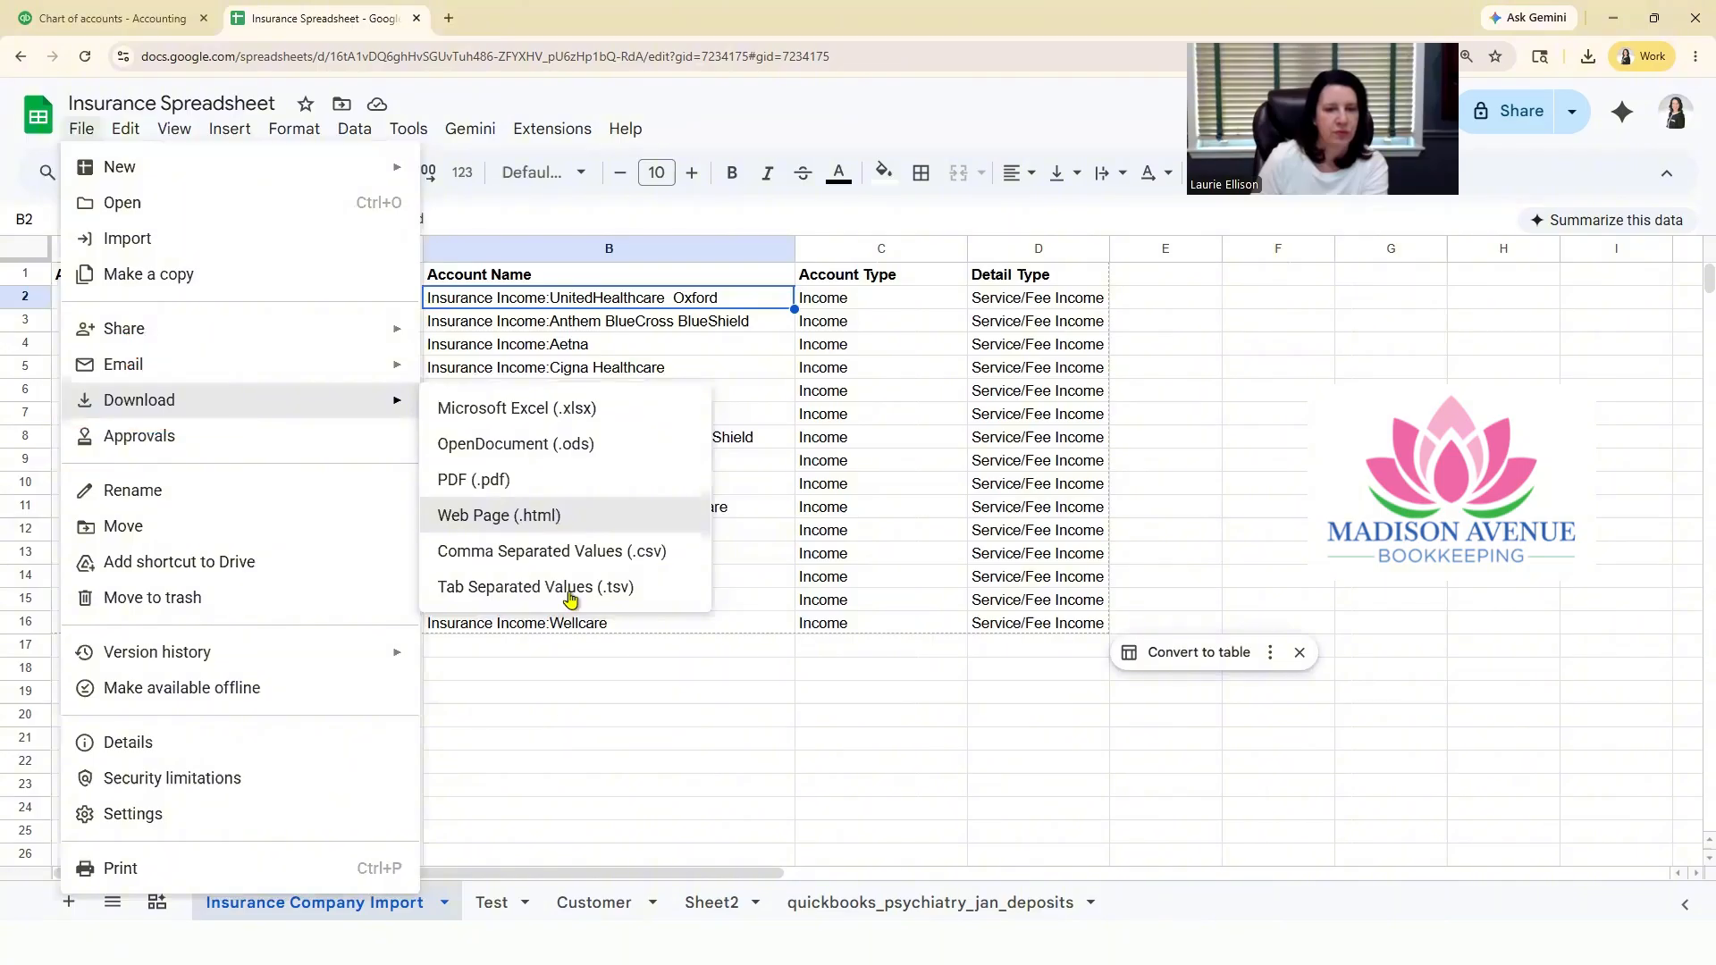
pyautogui.click(575, 553)
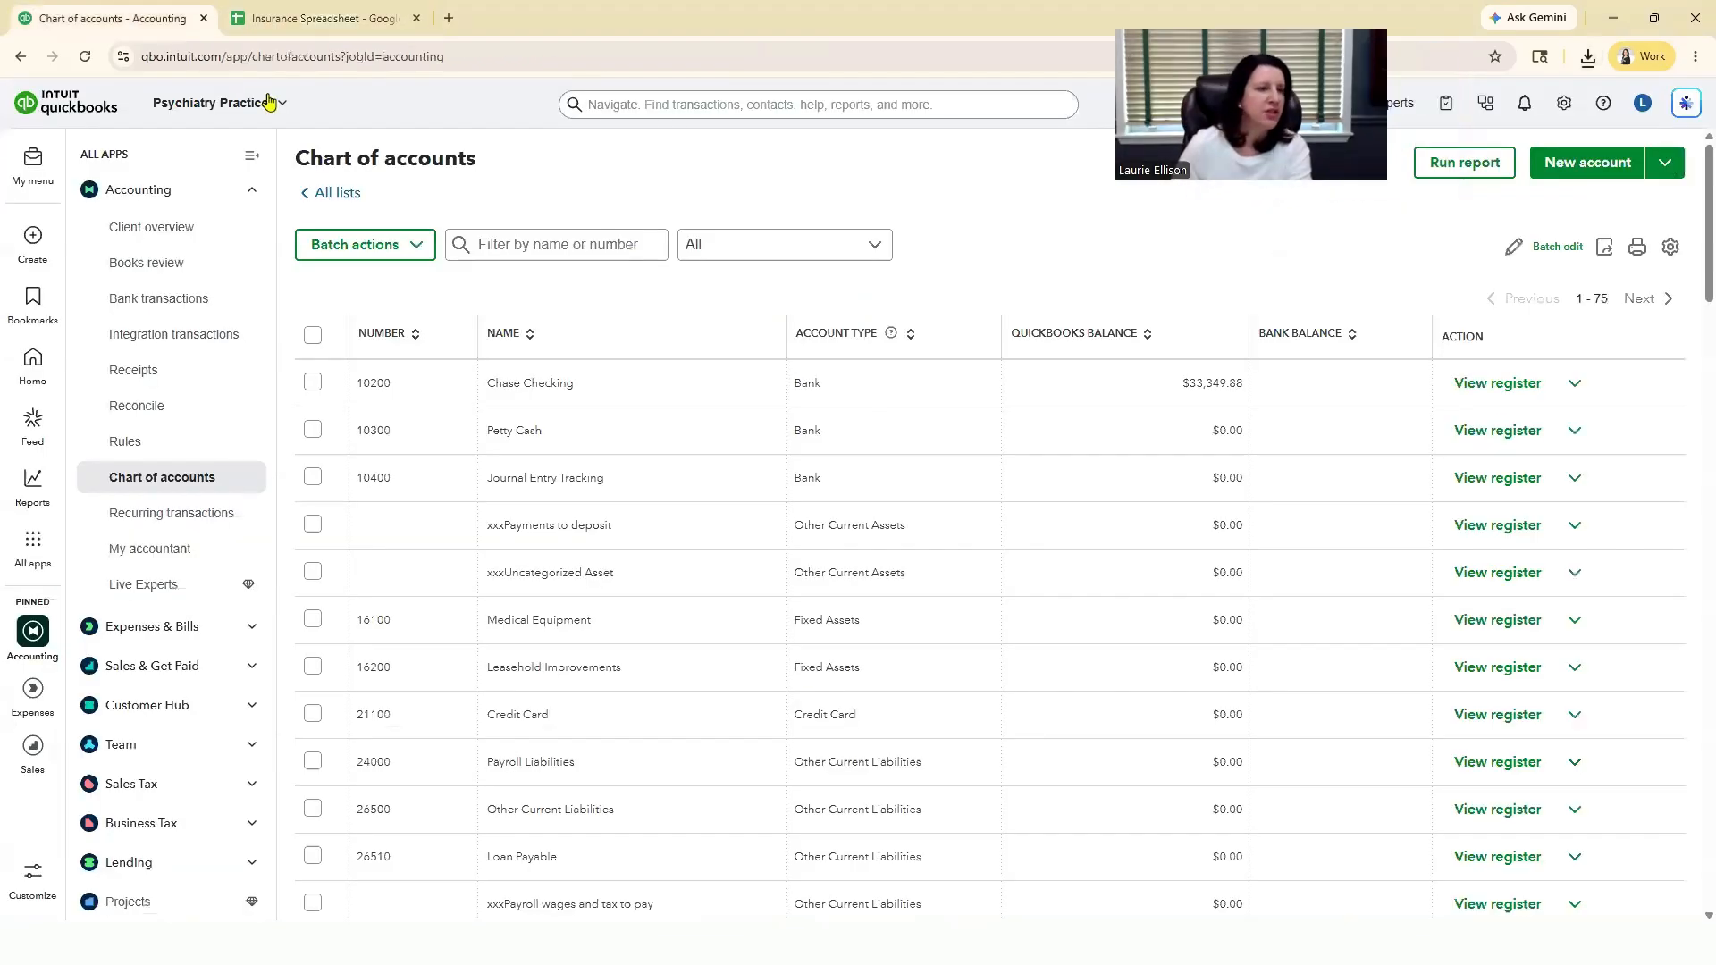
# Step: In QuickBooks, check the bookmarked pages and open the Chart of accounts from the Accounting app
pyautogui.click(32, 304)
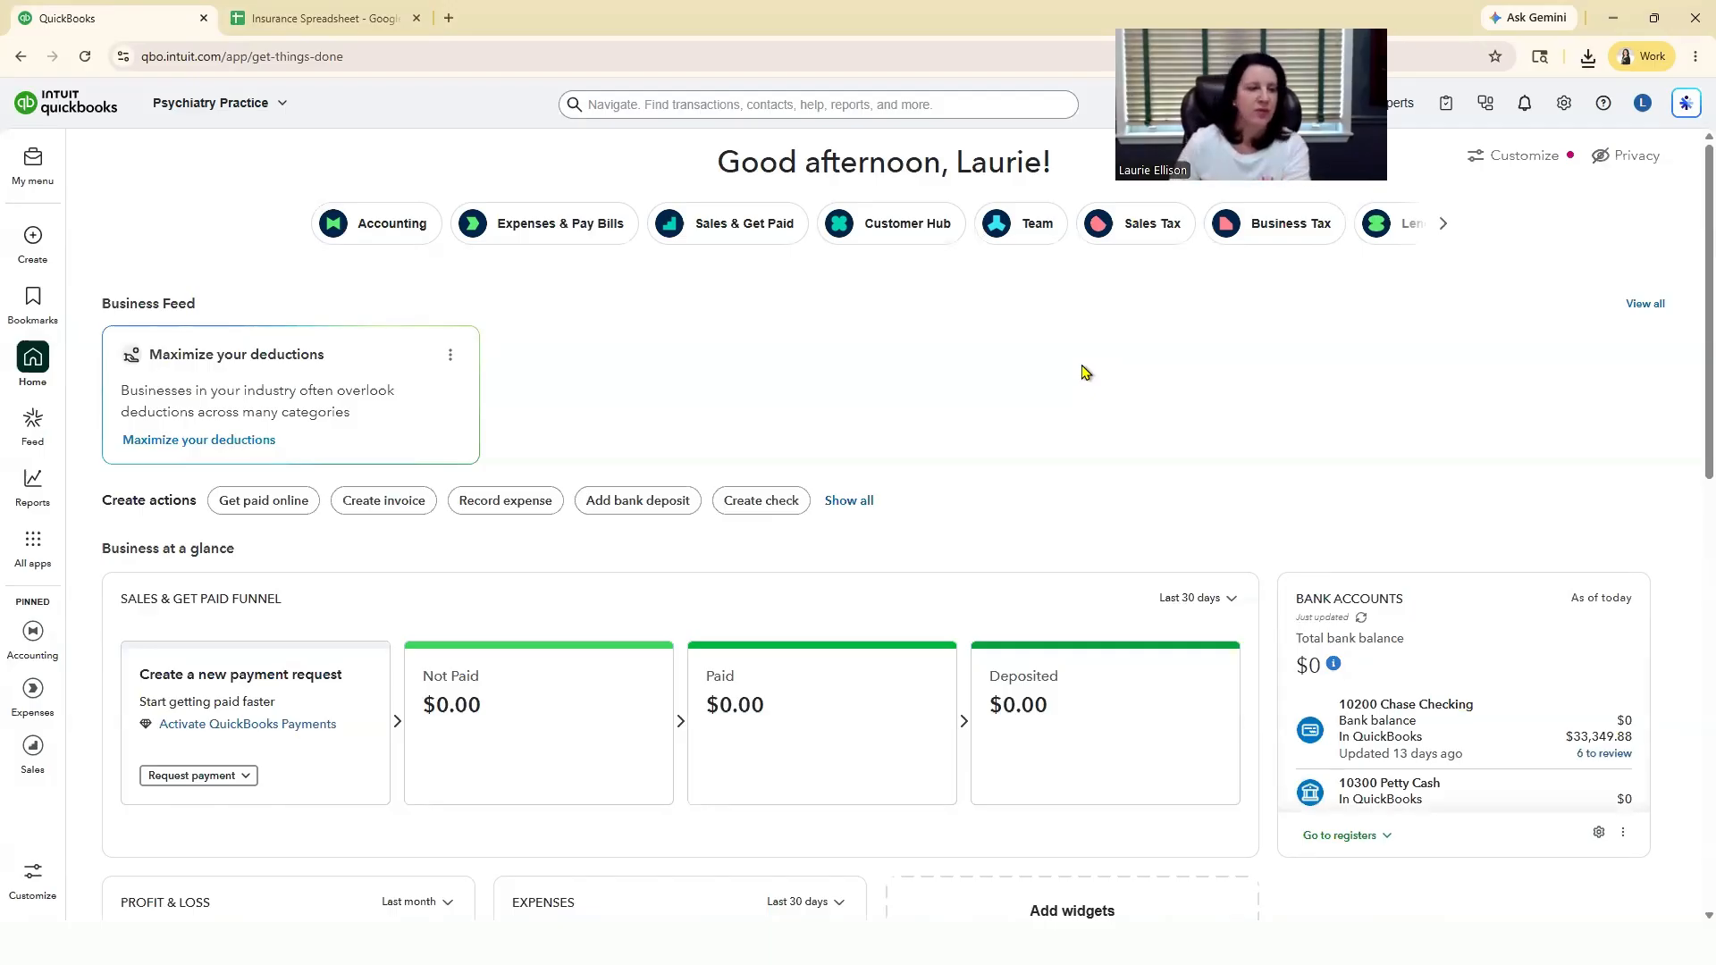
pyautogui.click(36, 545)
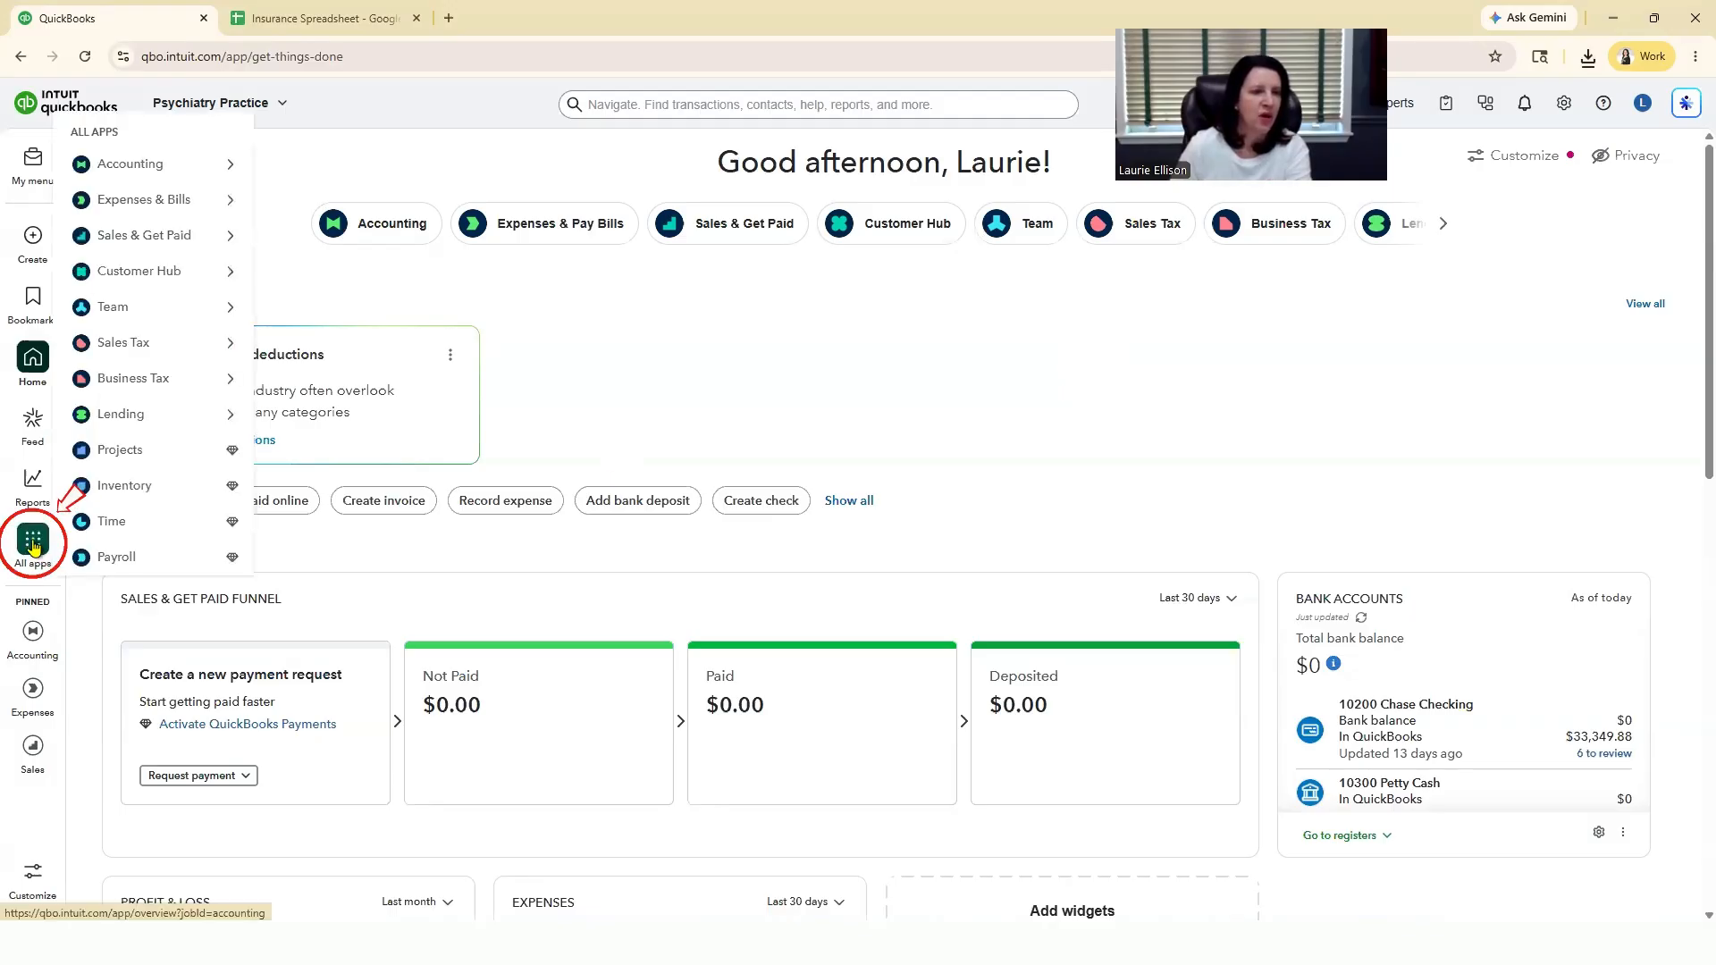
pyautogui.moveTo(170, 164)
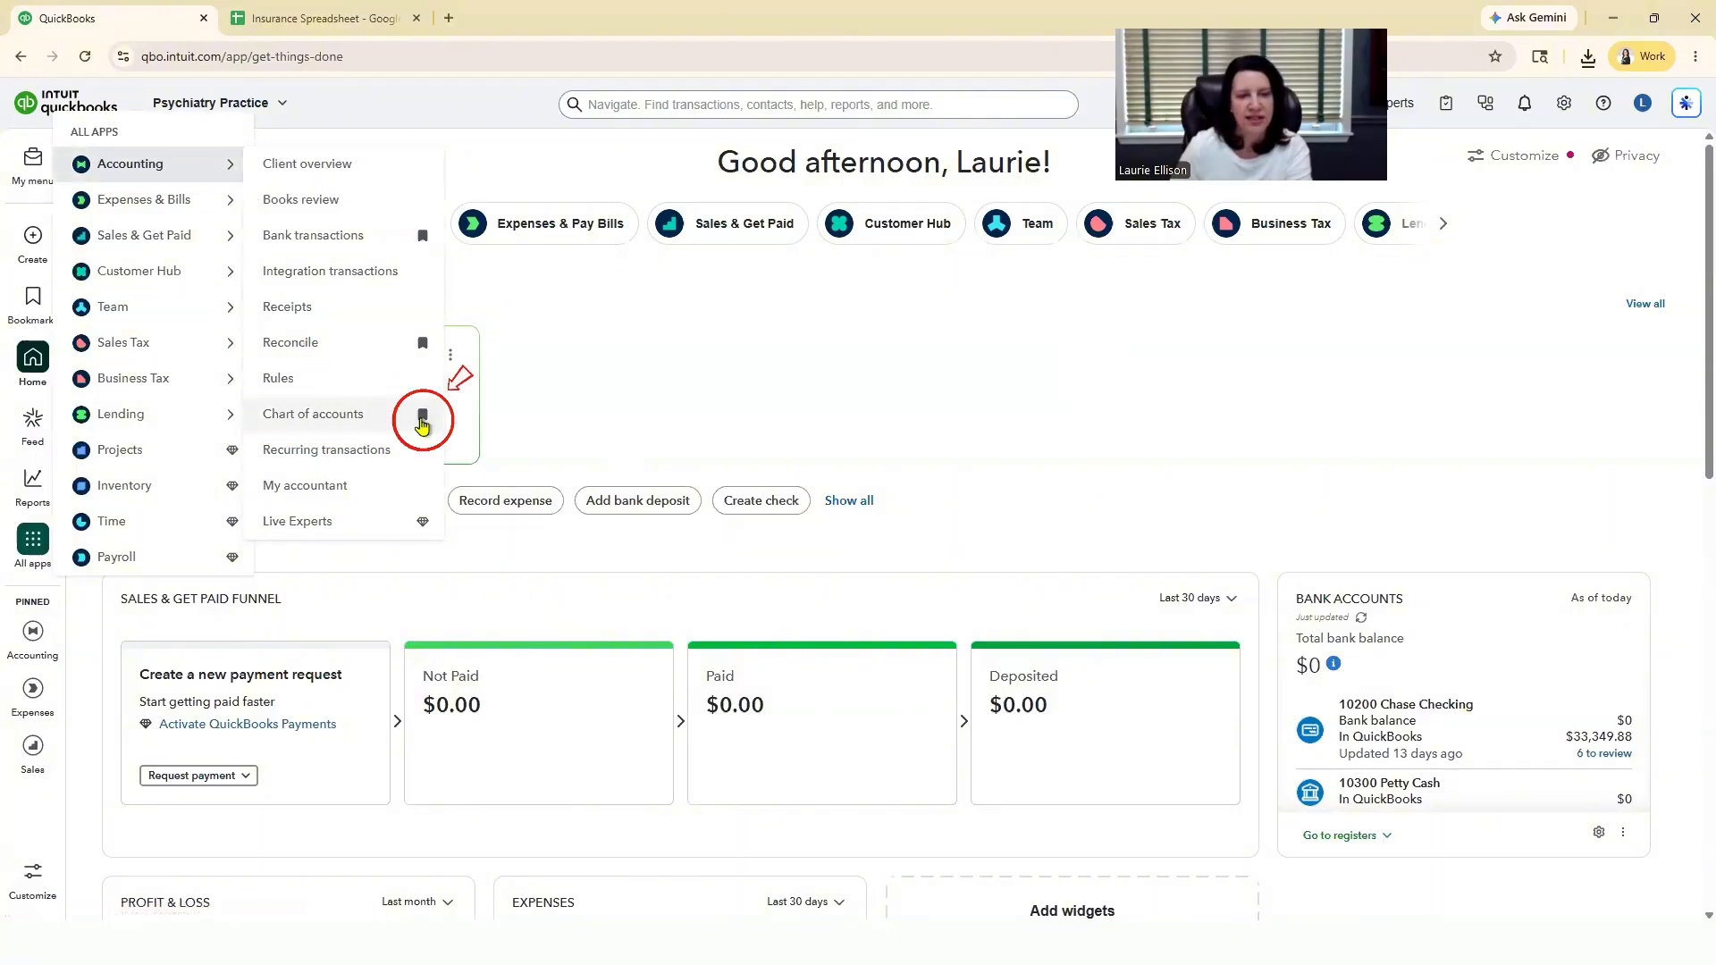
pyautogui.click(421, 419)
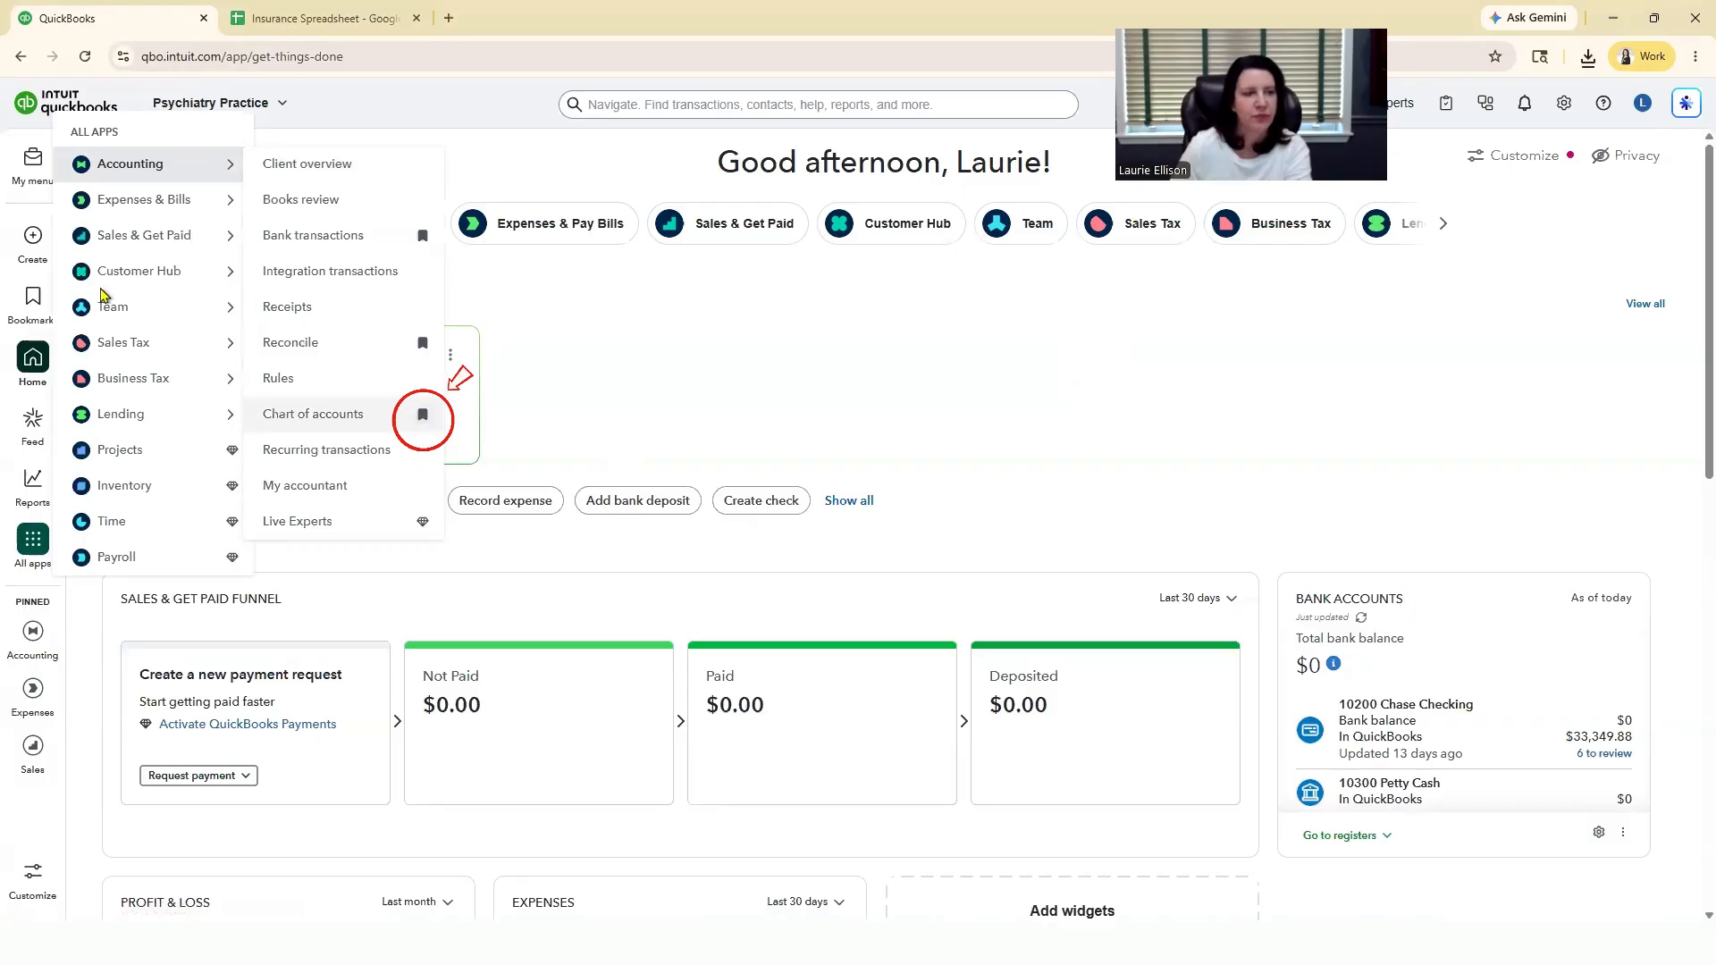
pyautogui.click(32, 298)
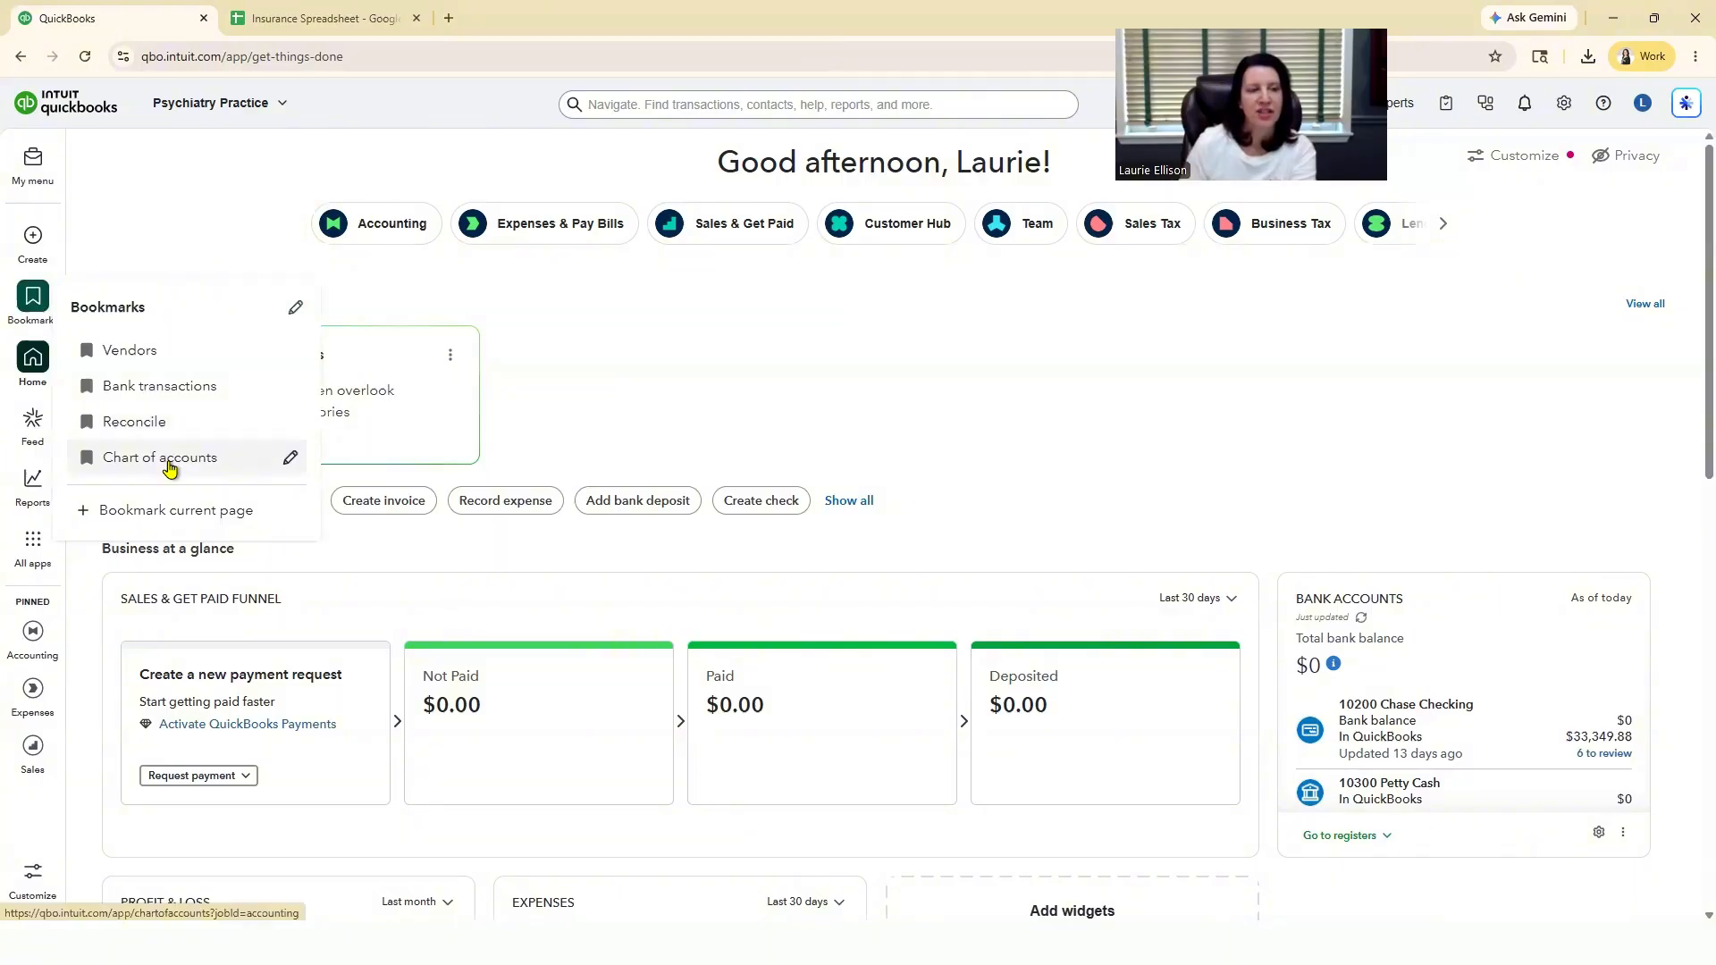
pyautogui.moveTo(33, 554)
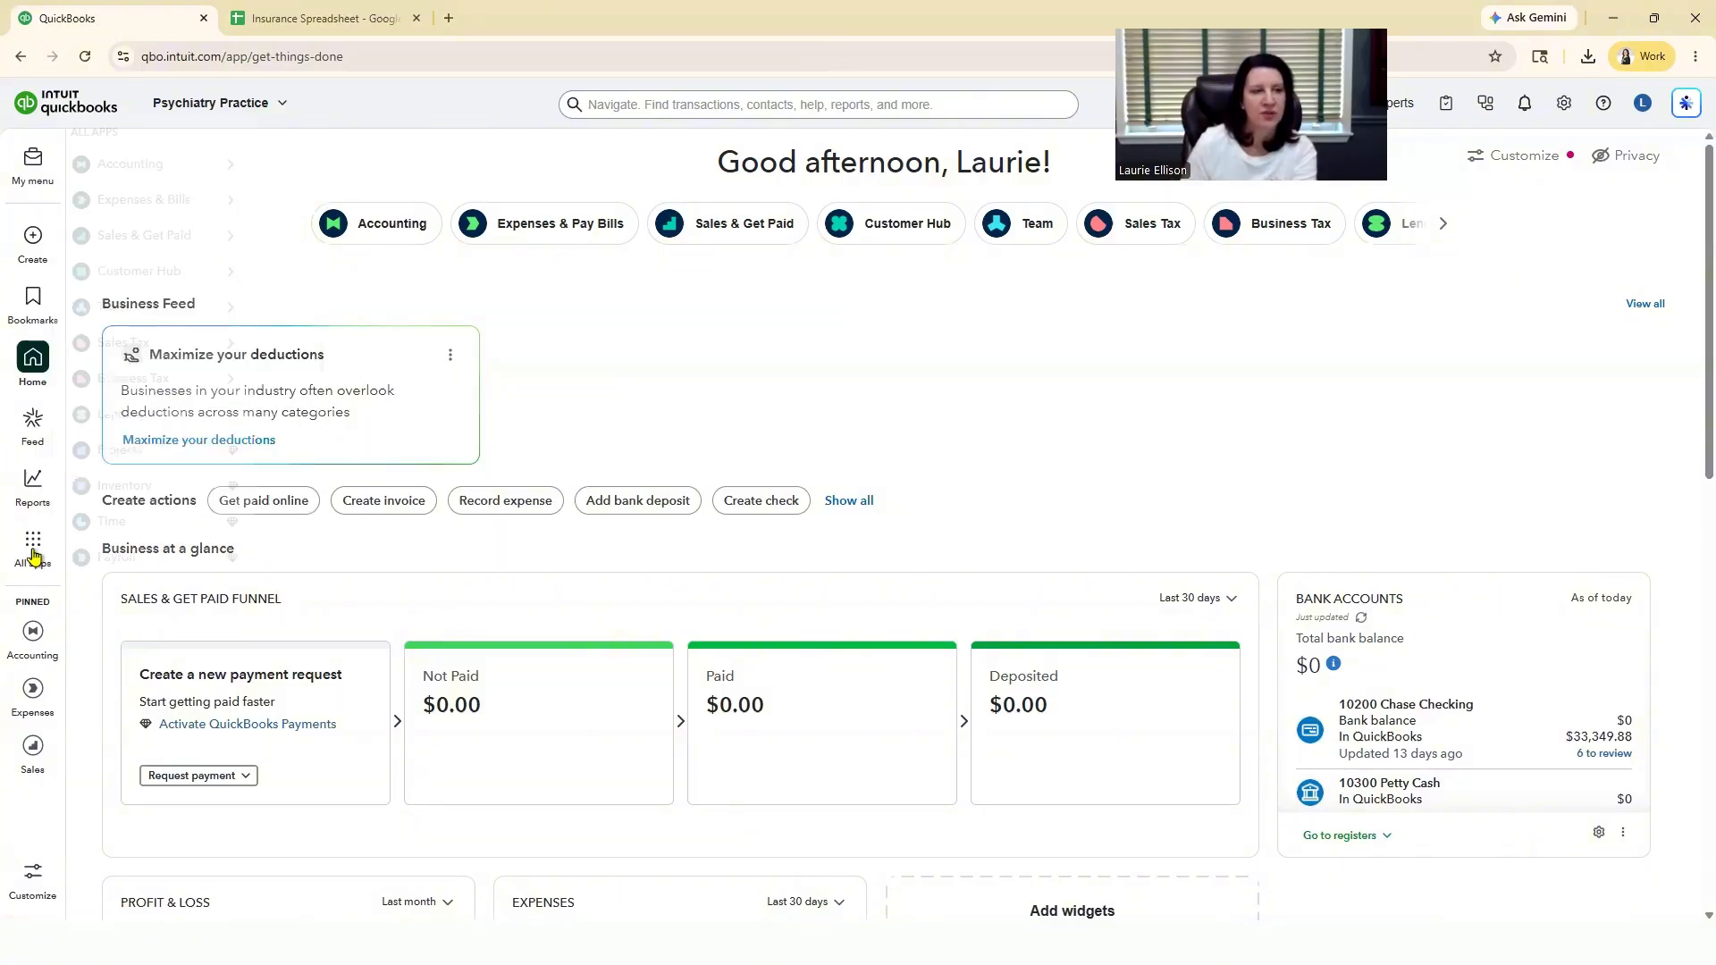
pyautogui.moveTo(188, 164)
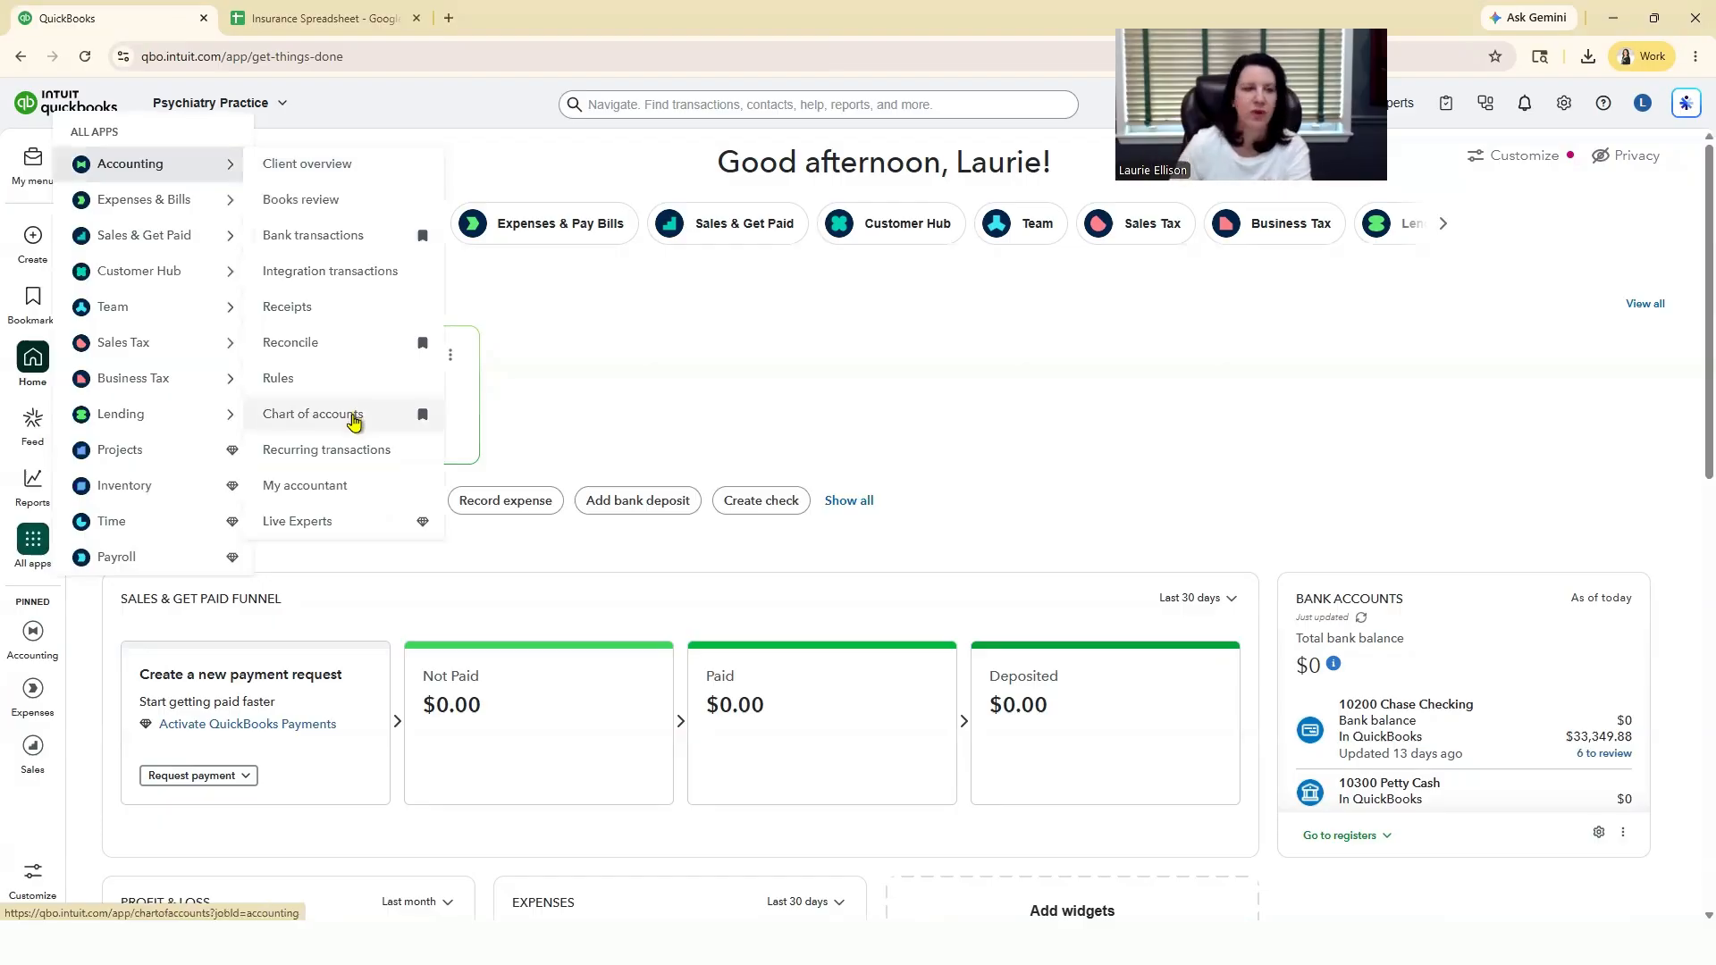
pyautogui.click(354, 418)
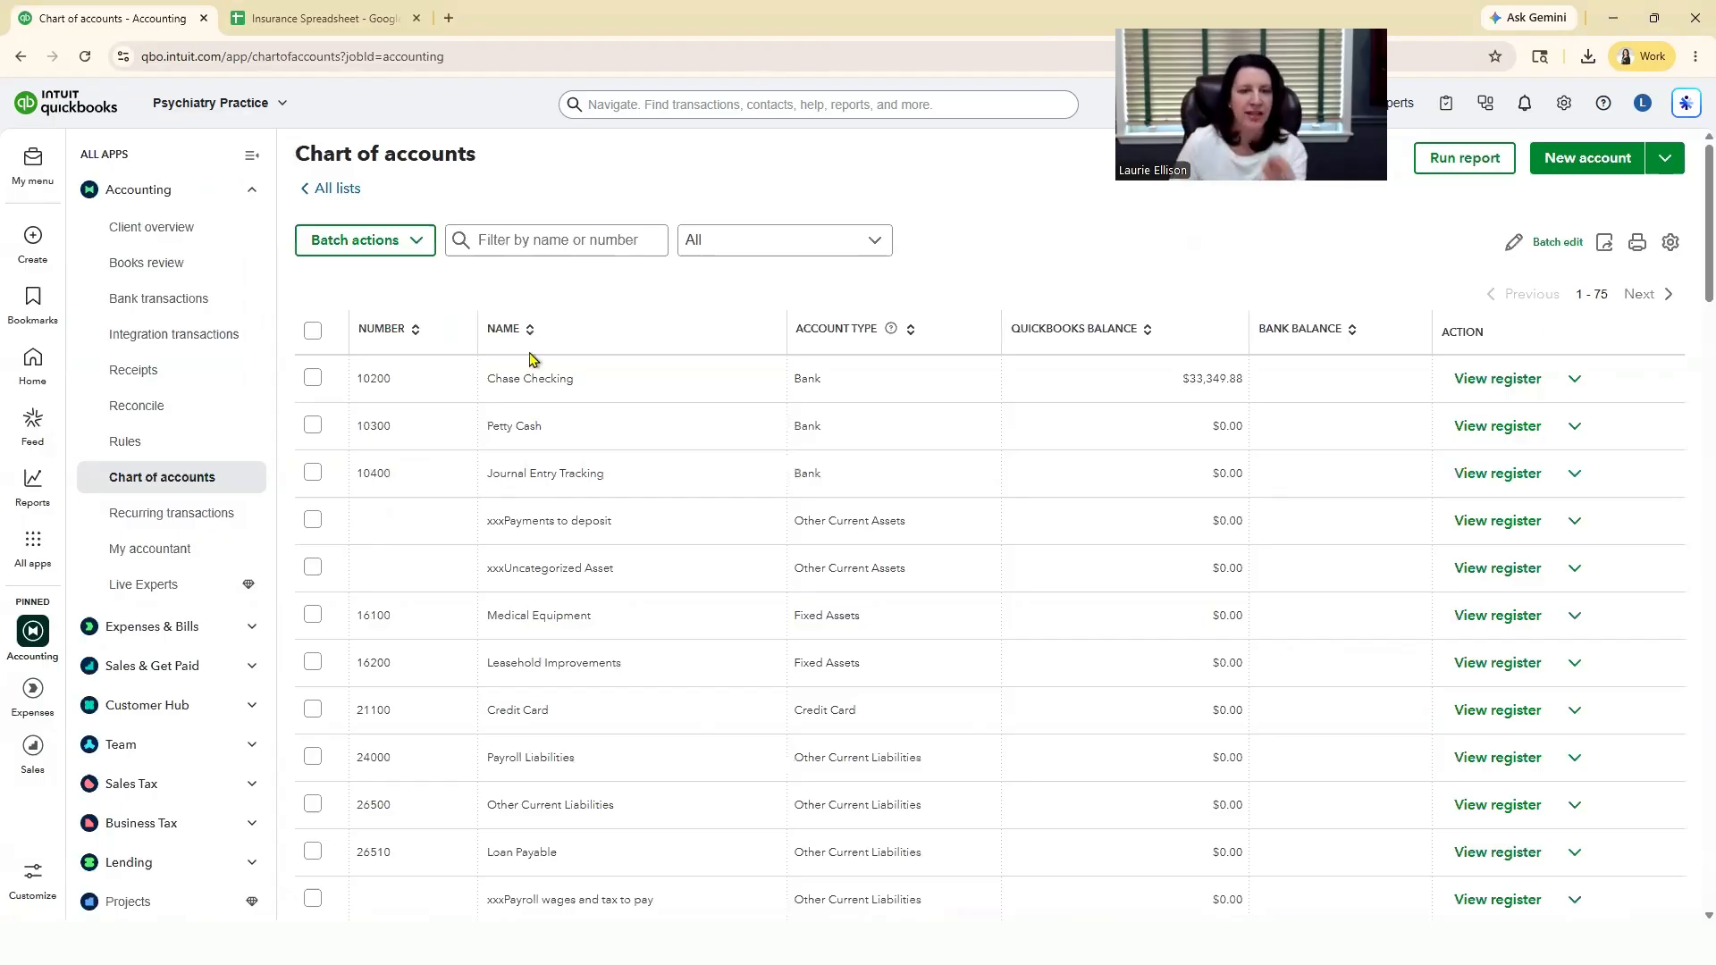
# Step: Switch to the Insurance Spreadsheet and select the Account Number cells A2:A16 to review them
pyautogui.hotkey('ctrl', 'Tab')
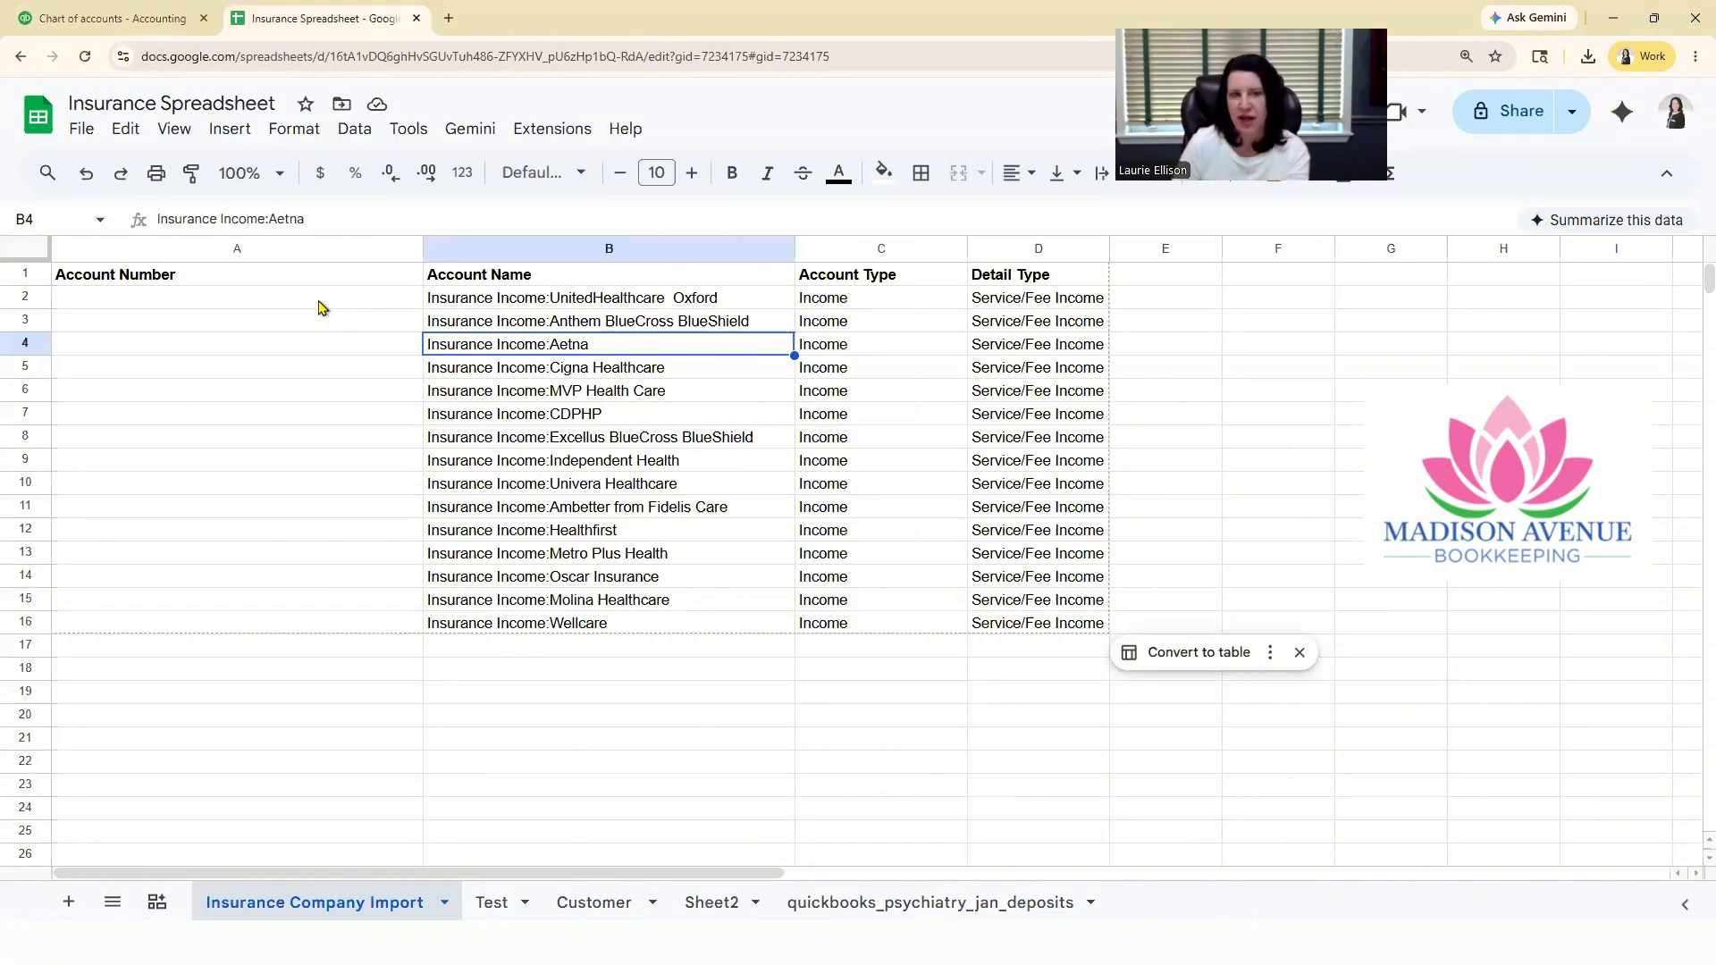
pyautogui.moveTo(220, 299); pyautogui.dragTo(241, 621)
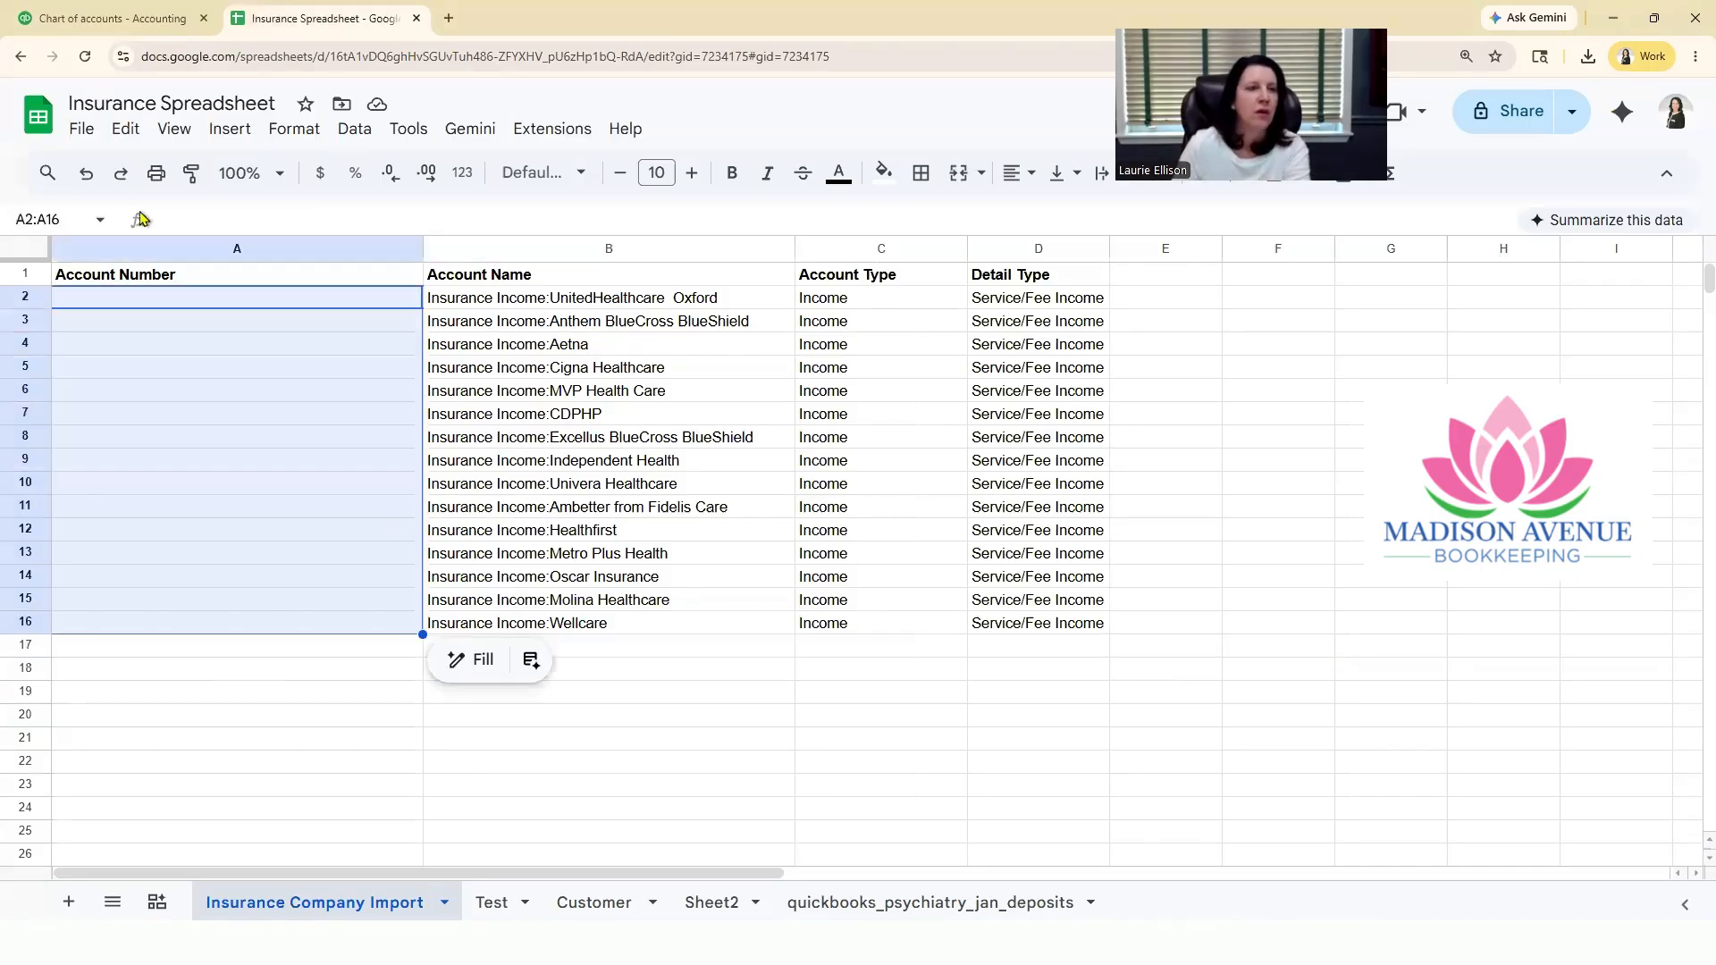
# Step: Switch to QuickBooks and start importing a chart of accounts from the downloaded "Insurance Spreadsheet - Insurance Company Import" file
pyautogui.click(109, 19)
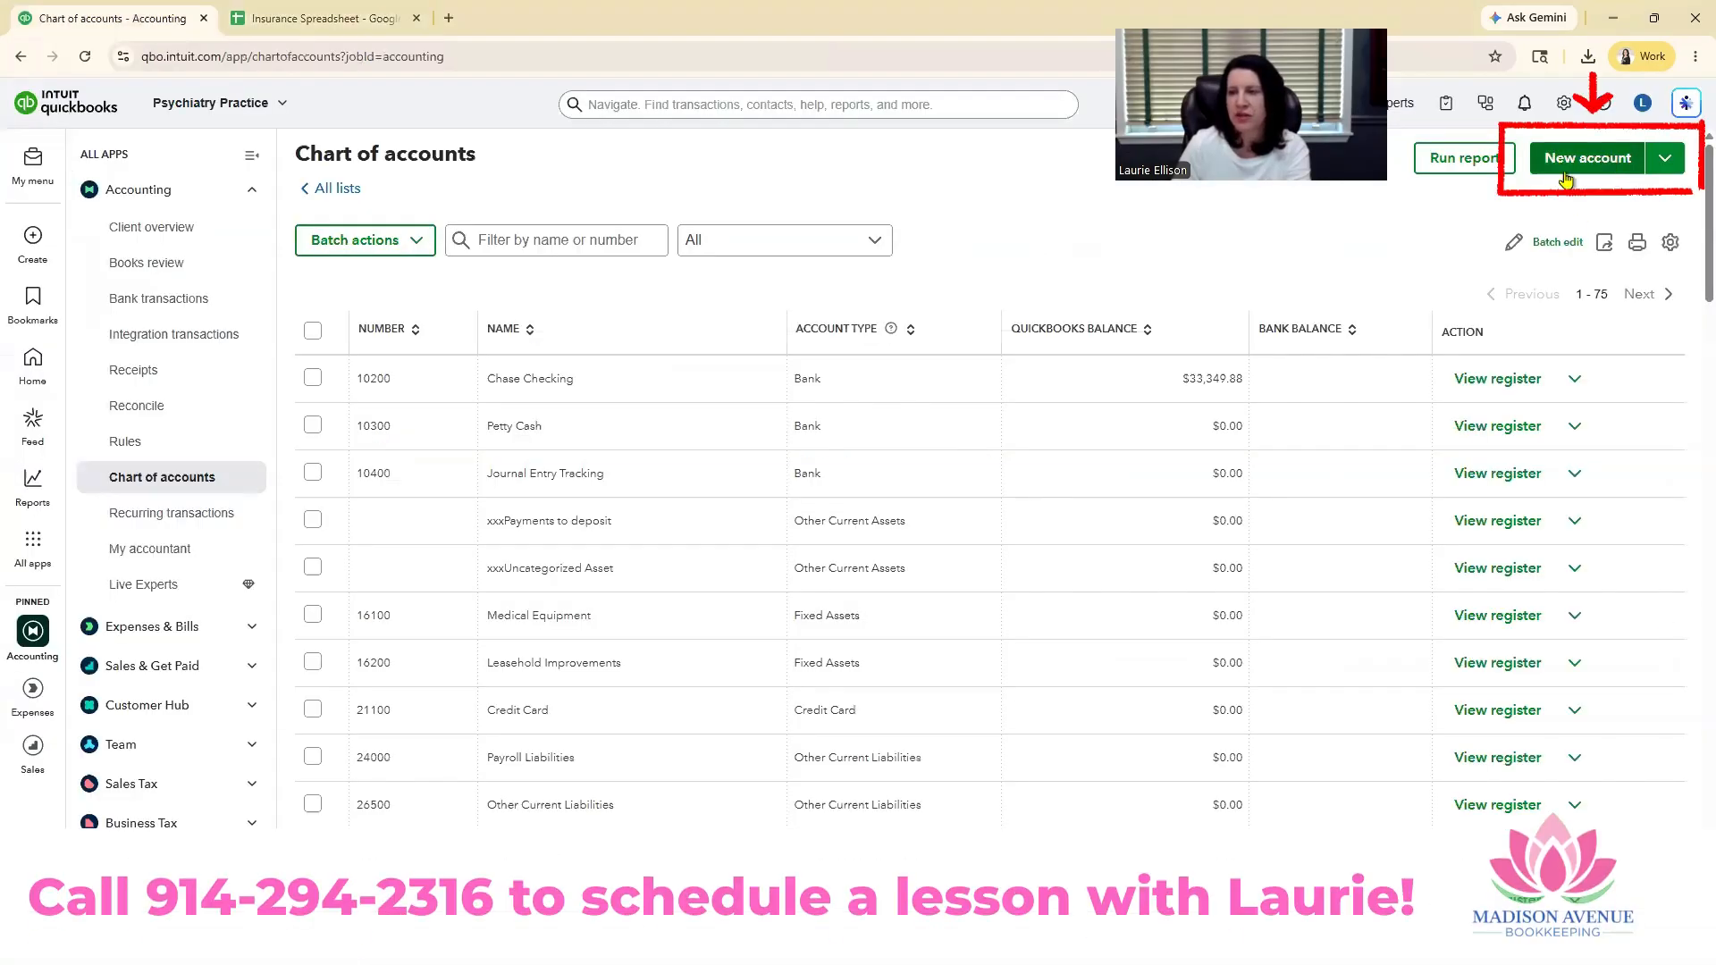
pyautogui.click(1668, 161)
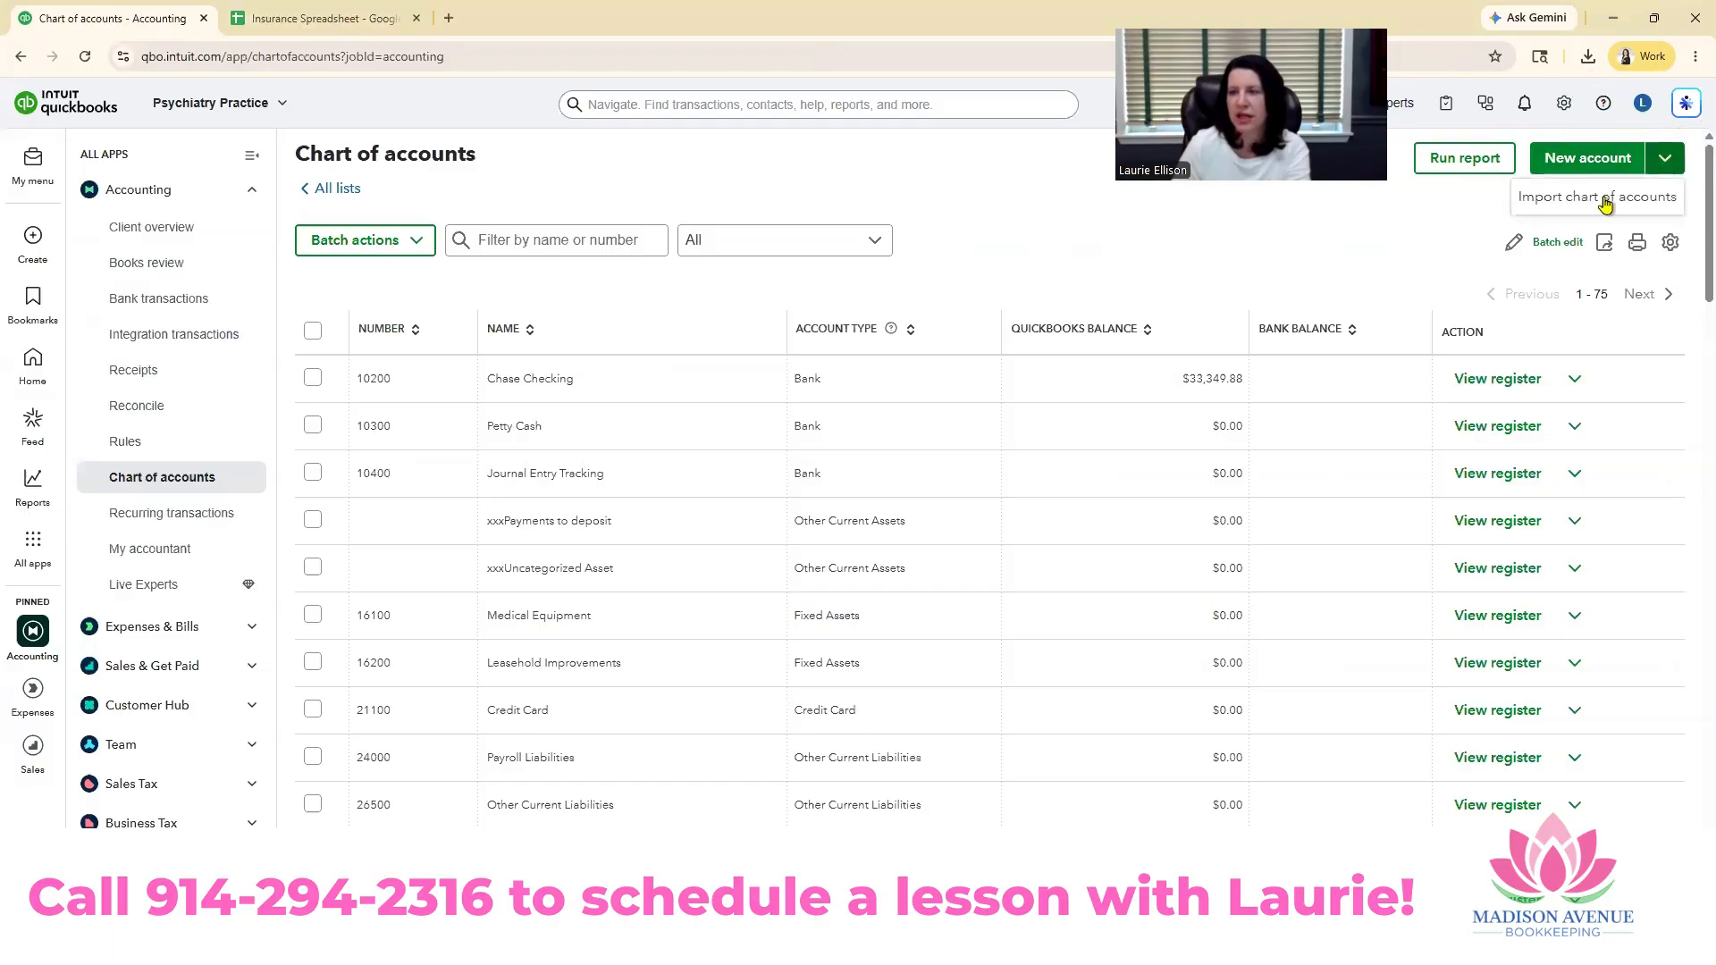
pyautogui.click(1580, 204)
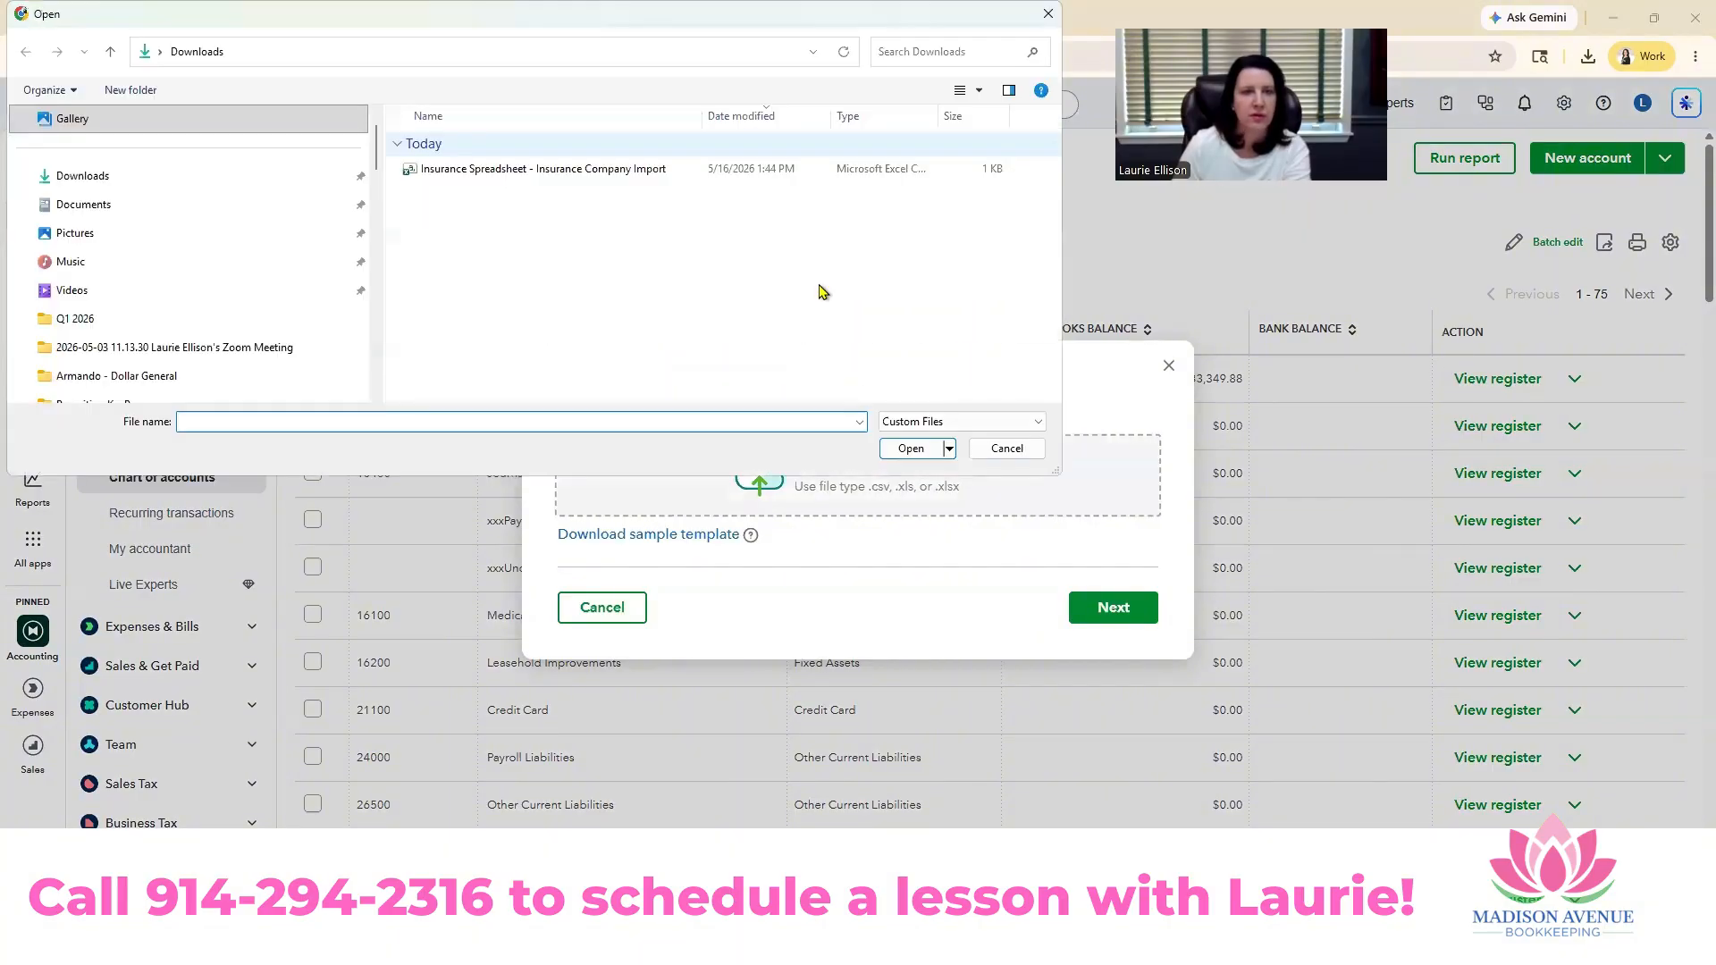
pyautogui.click(590, 169)
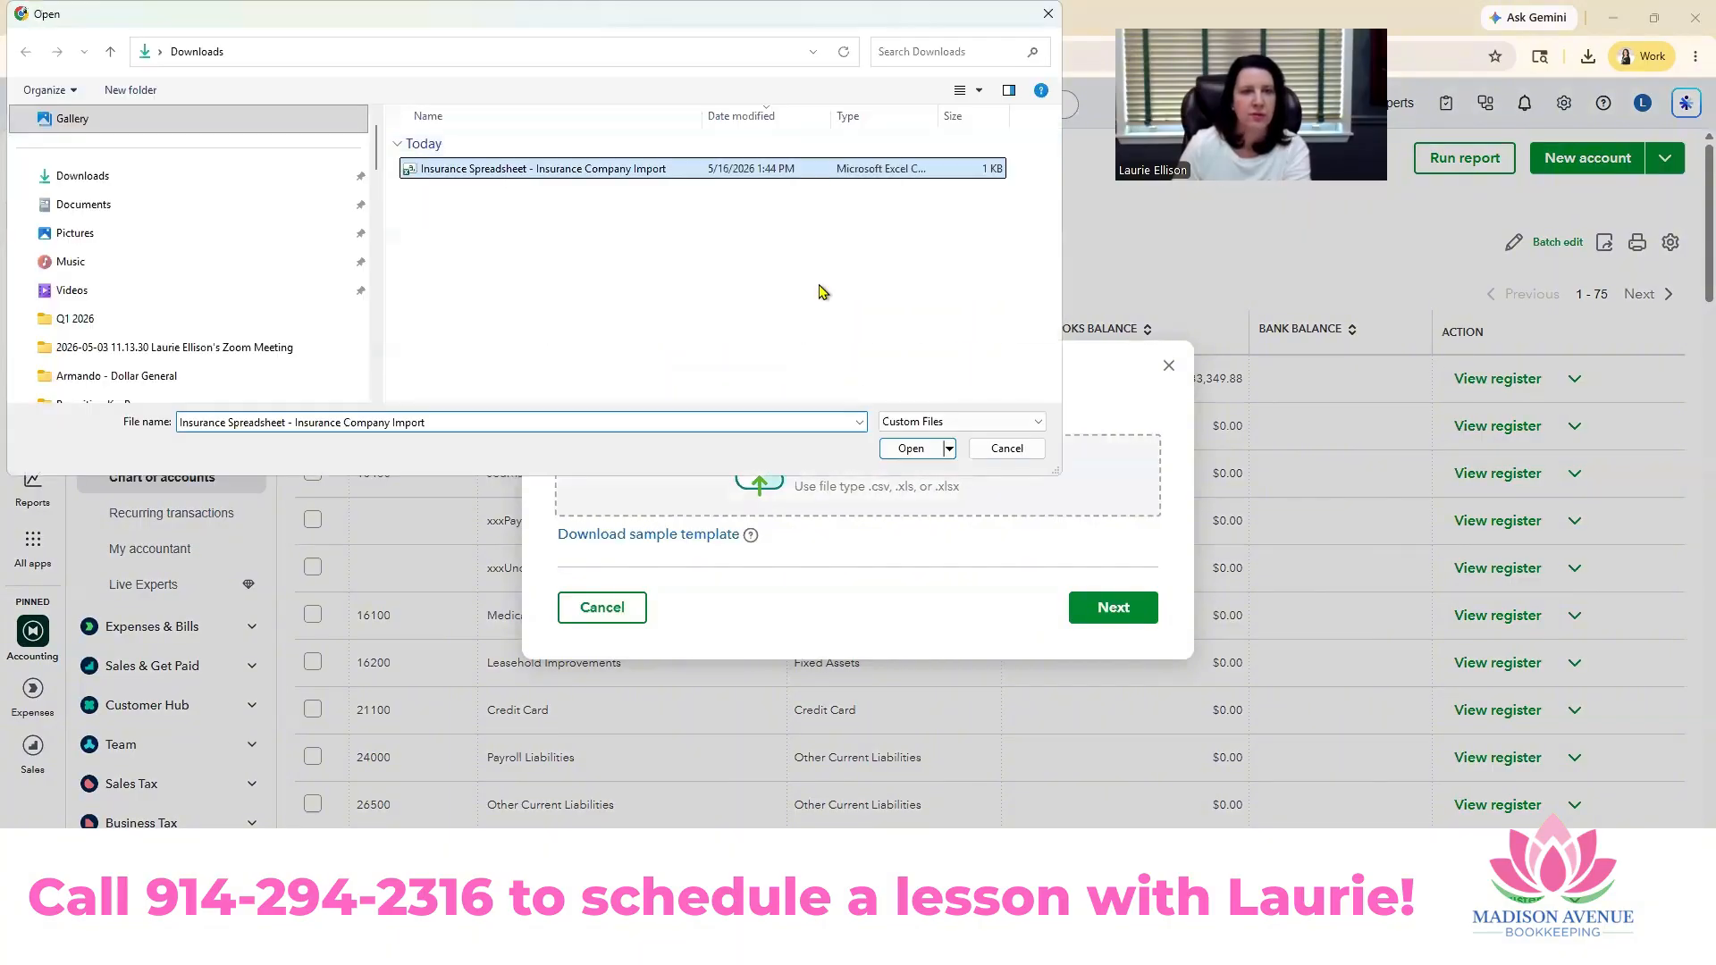
pyautogui.click(926, 454)
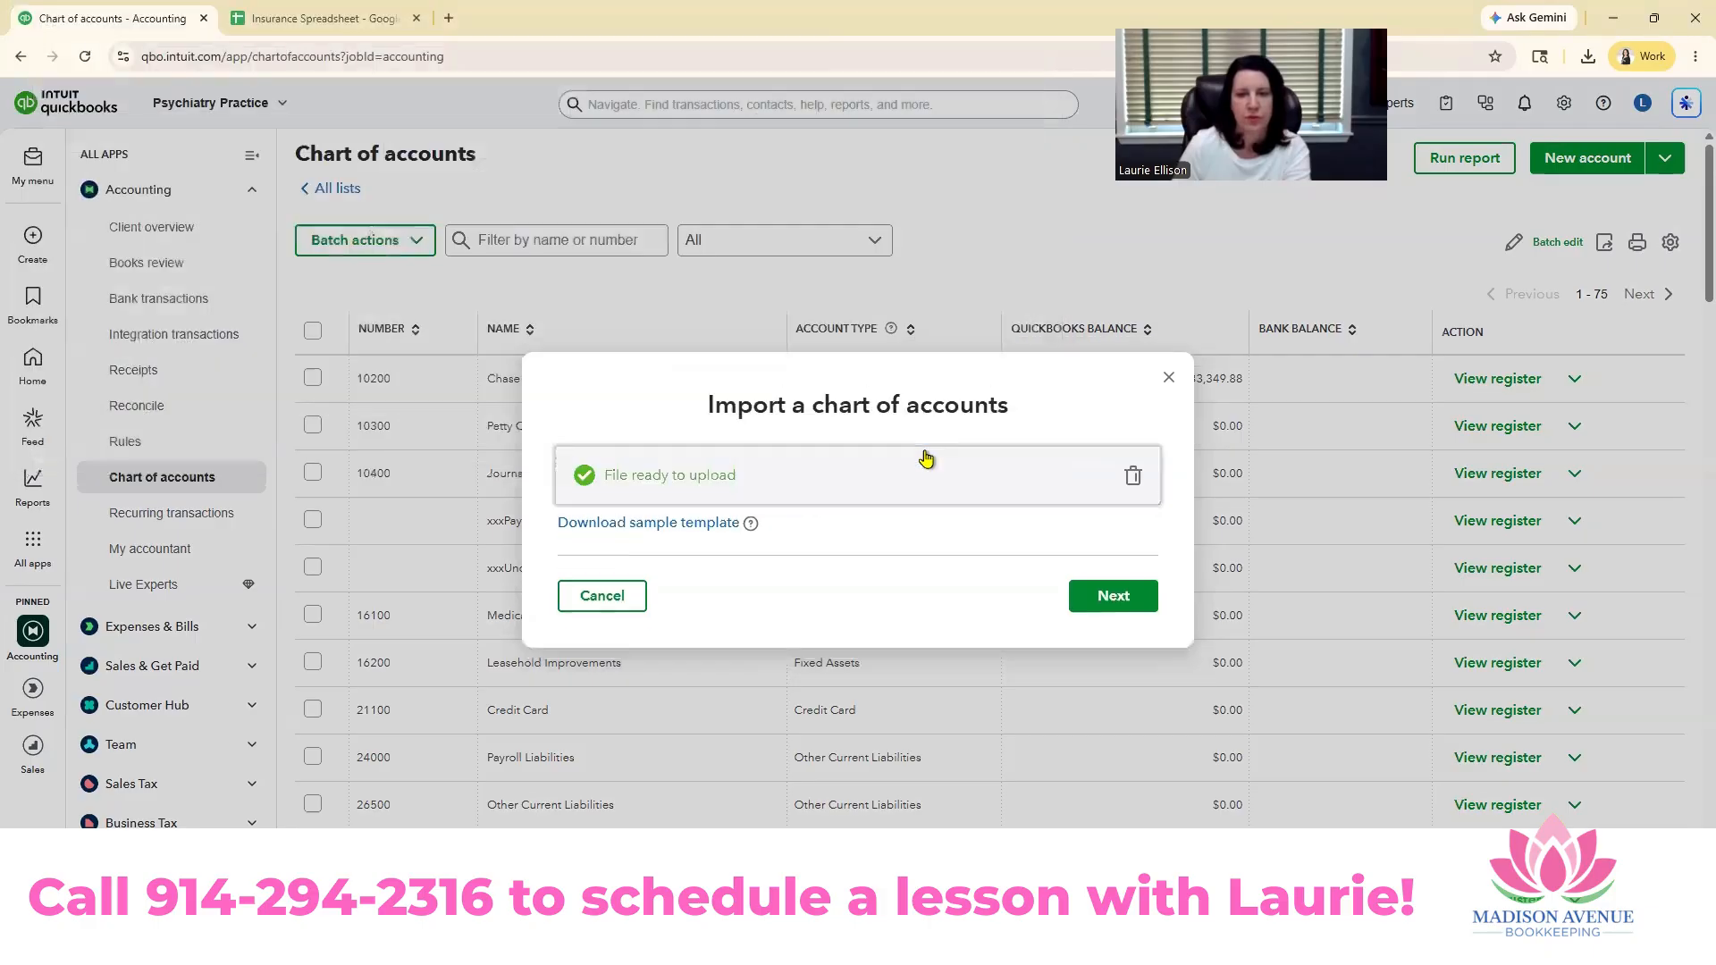
pyautogui.click(1118, 596)
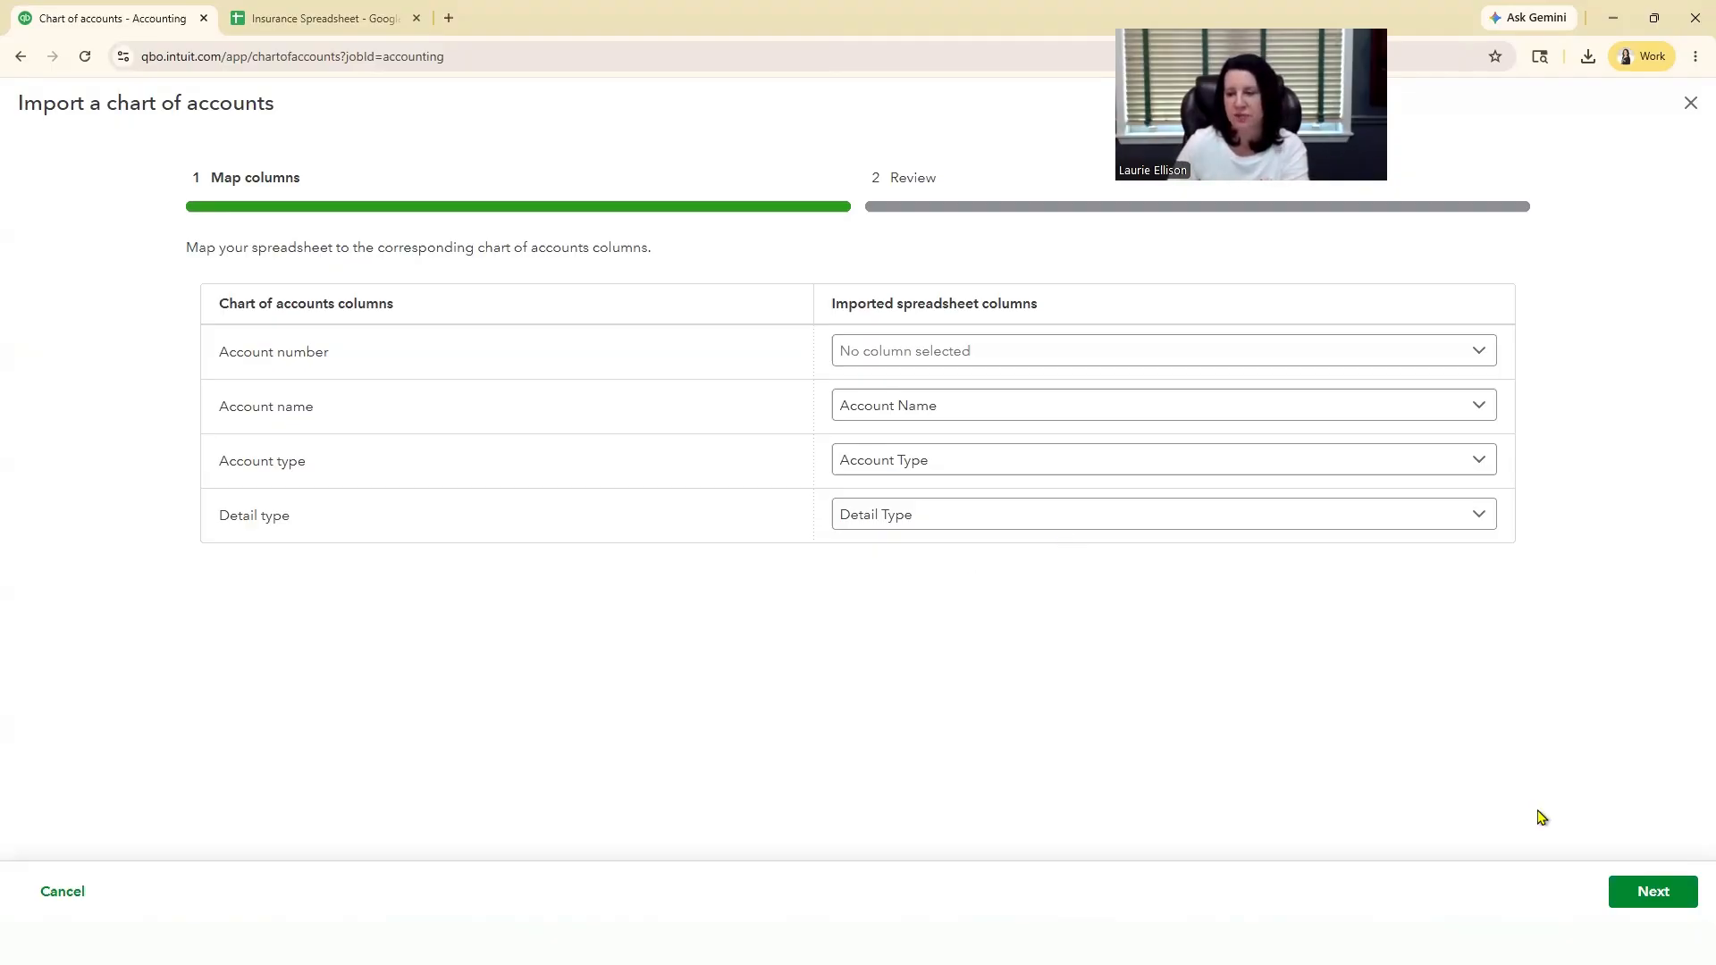
# Step: Accept the column mapping with no account number column, select all the insurance income accounts in the review list and finish the import
pyautogui.click(1653, 892)
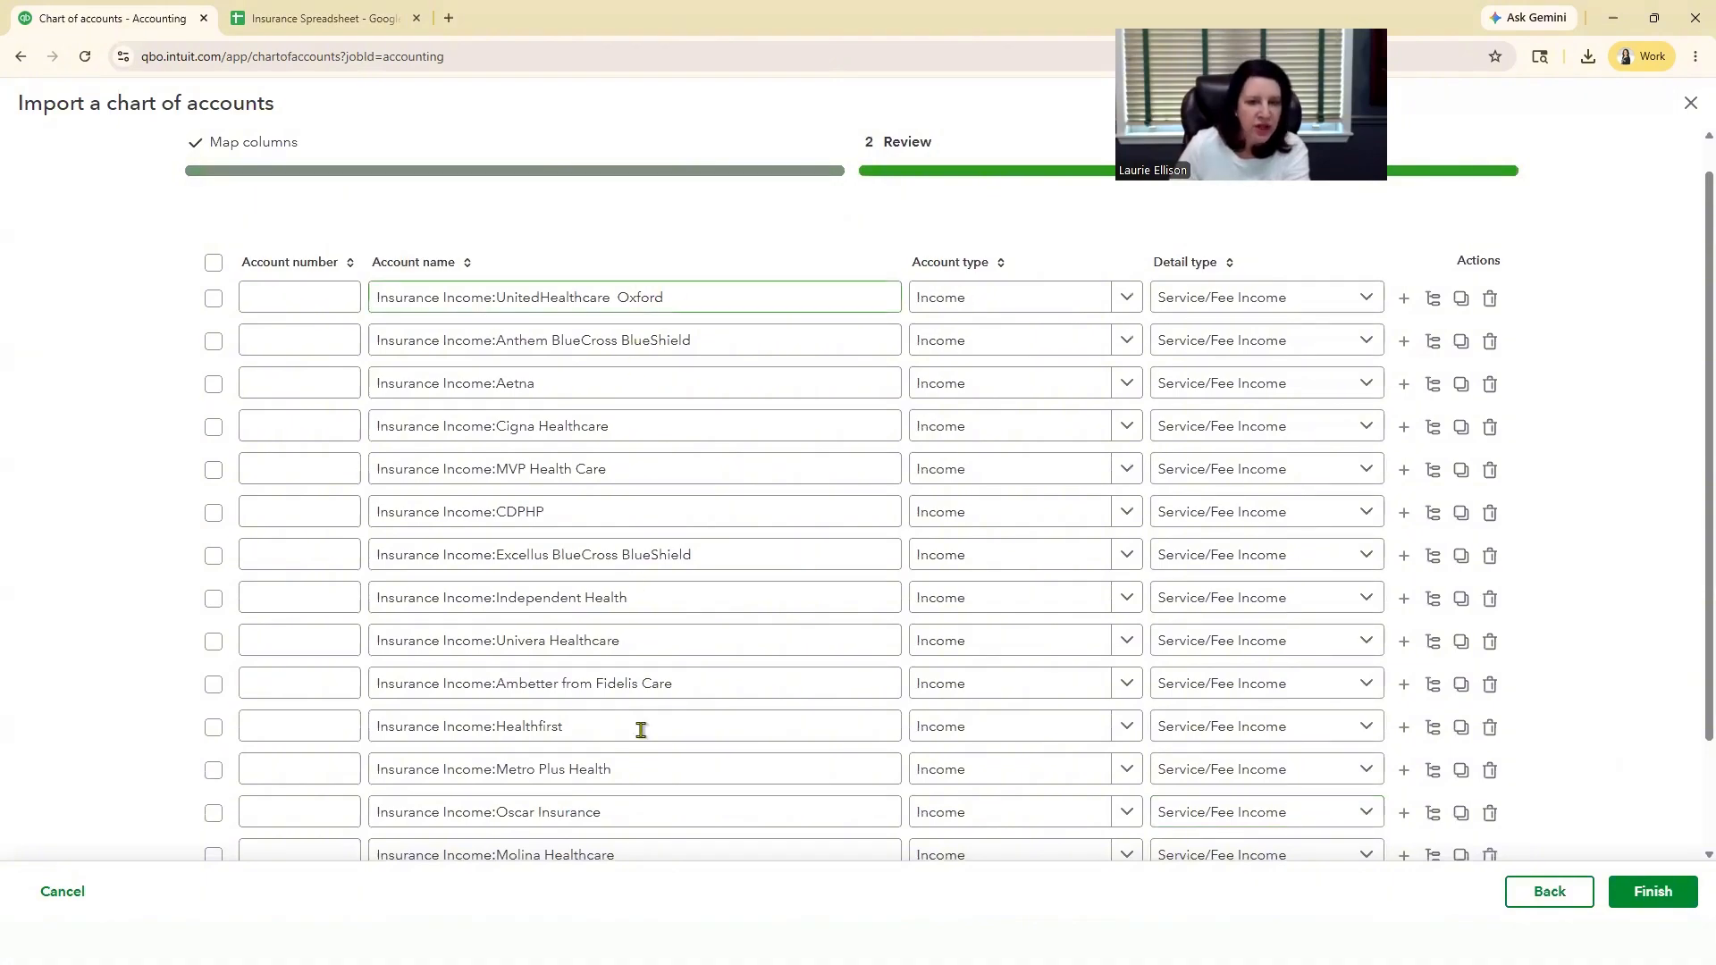
pyautogui.scroll(1, 985, 318)
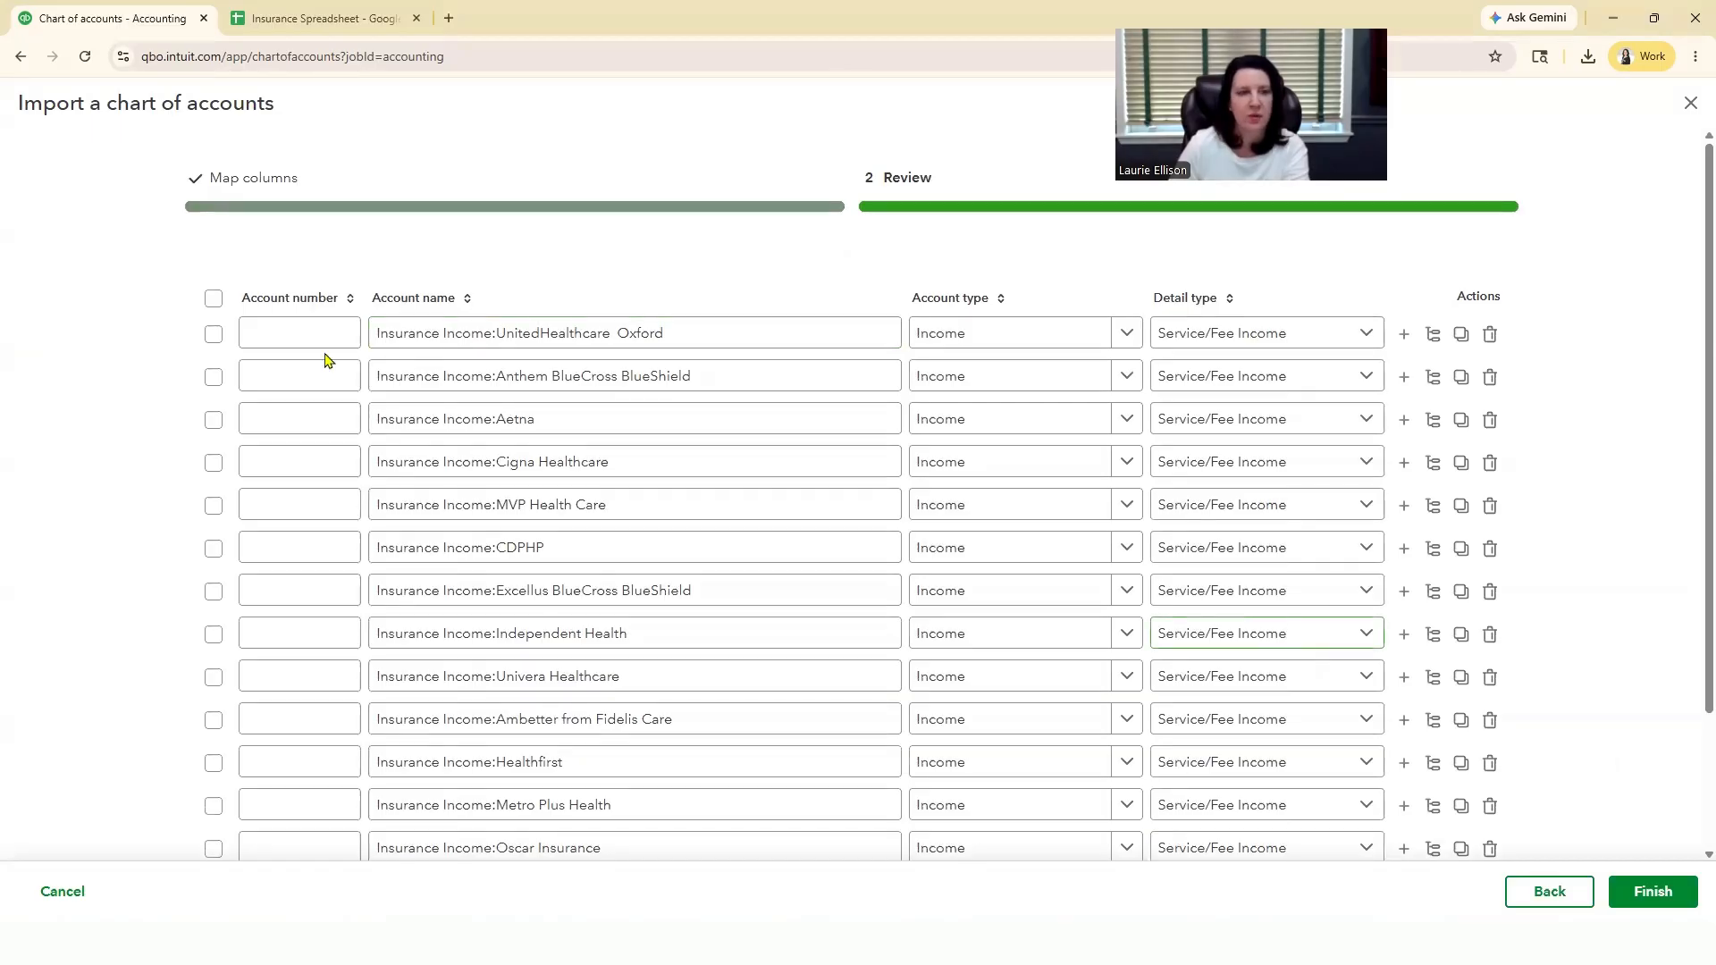
pyautogui.click(213, 299)
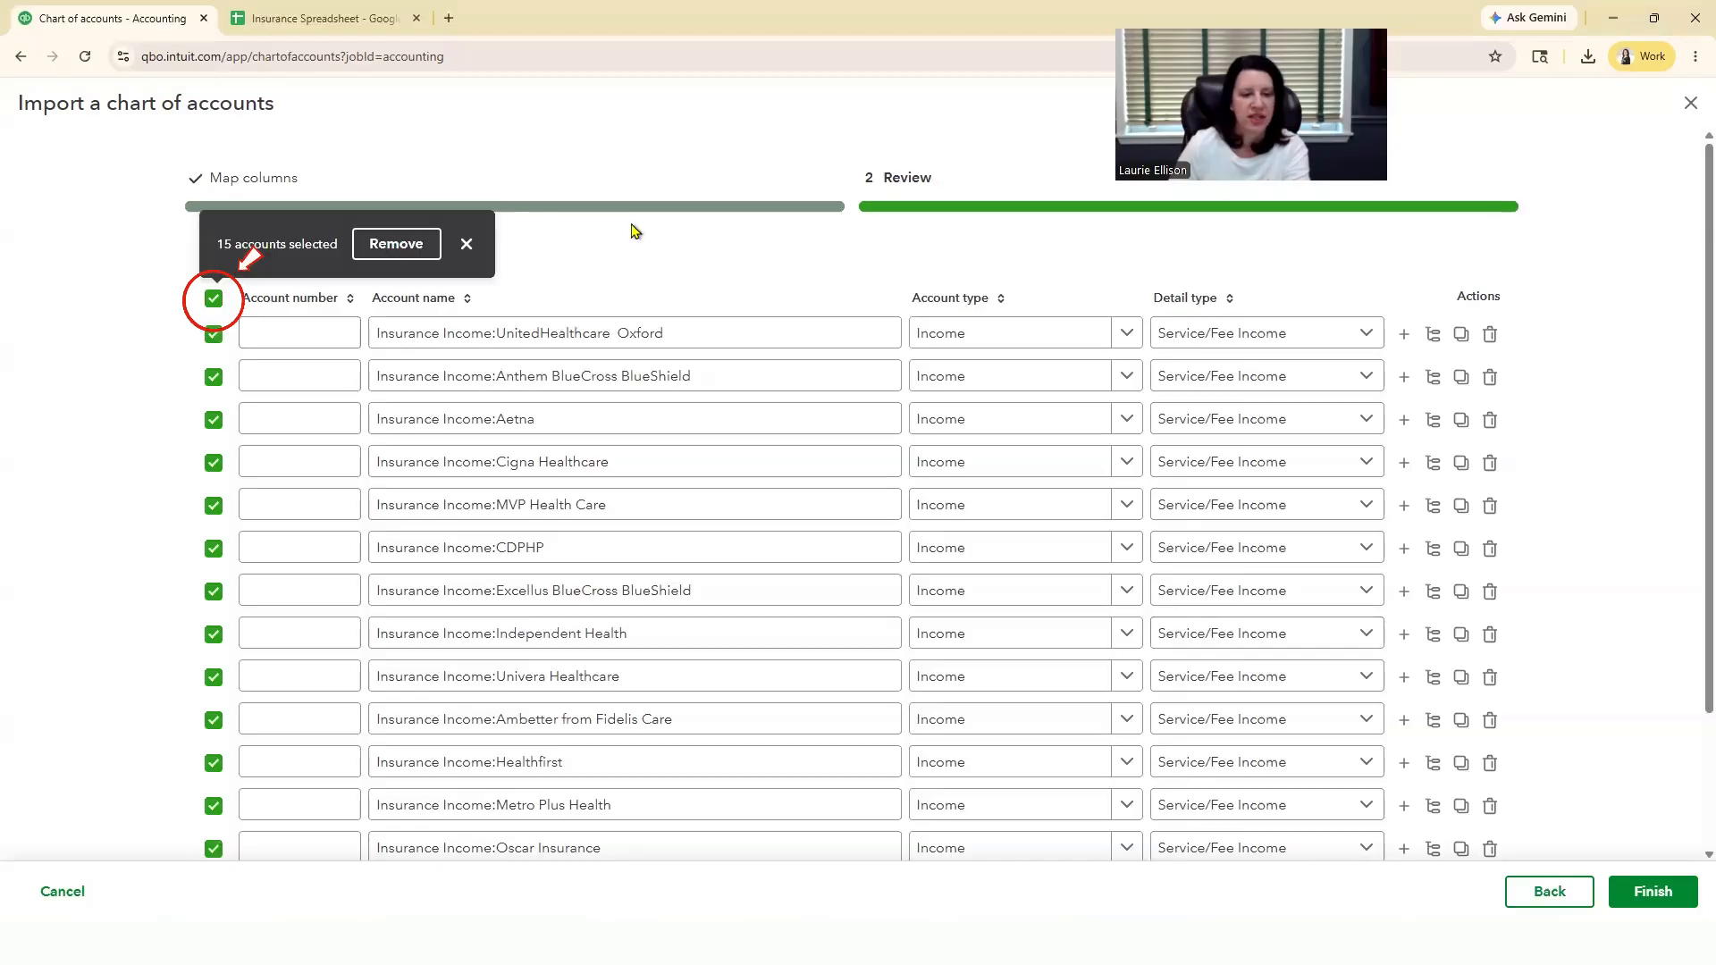
pyautogui.scroll(-2, 532, 858)
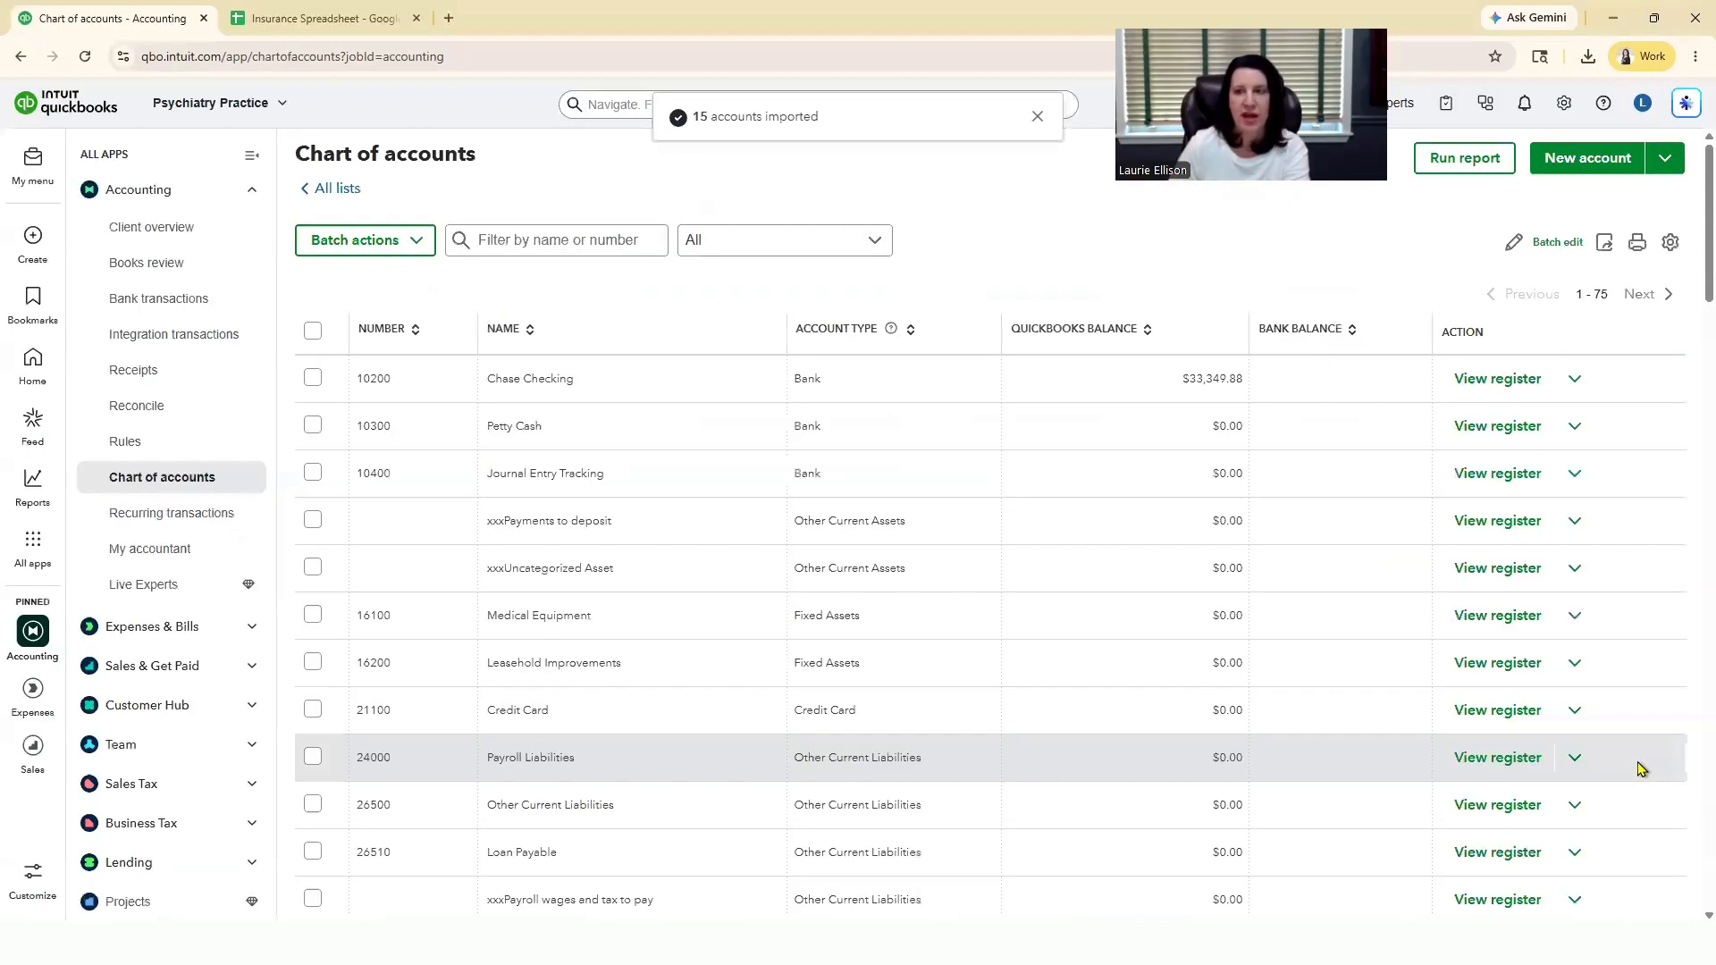
# Step: Examine the subaccounts under Insurance Income in the chart of accounts, and switch to the Insurance Spreadsheet to review the Insurance Company Import sheet
pyautogui.scroll(-3, 1350, 681)
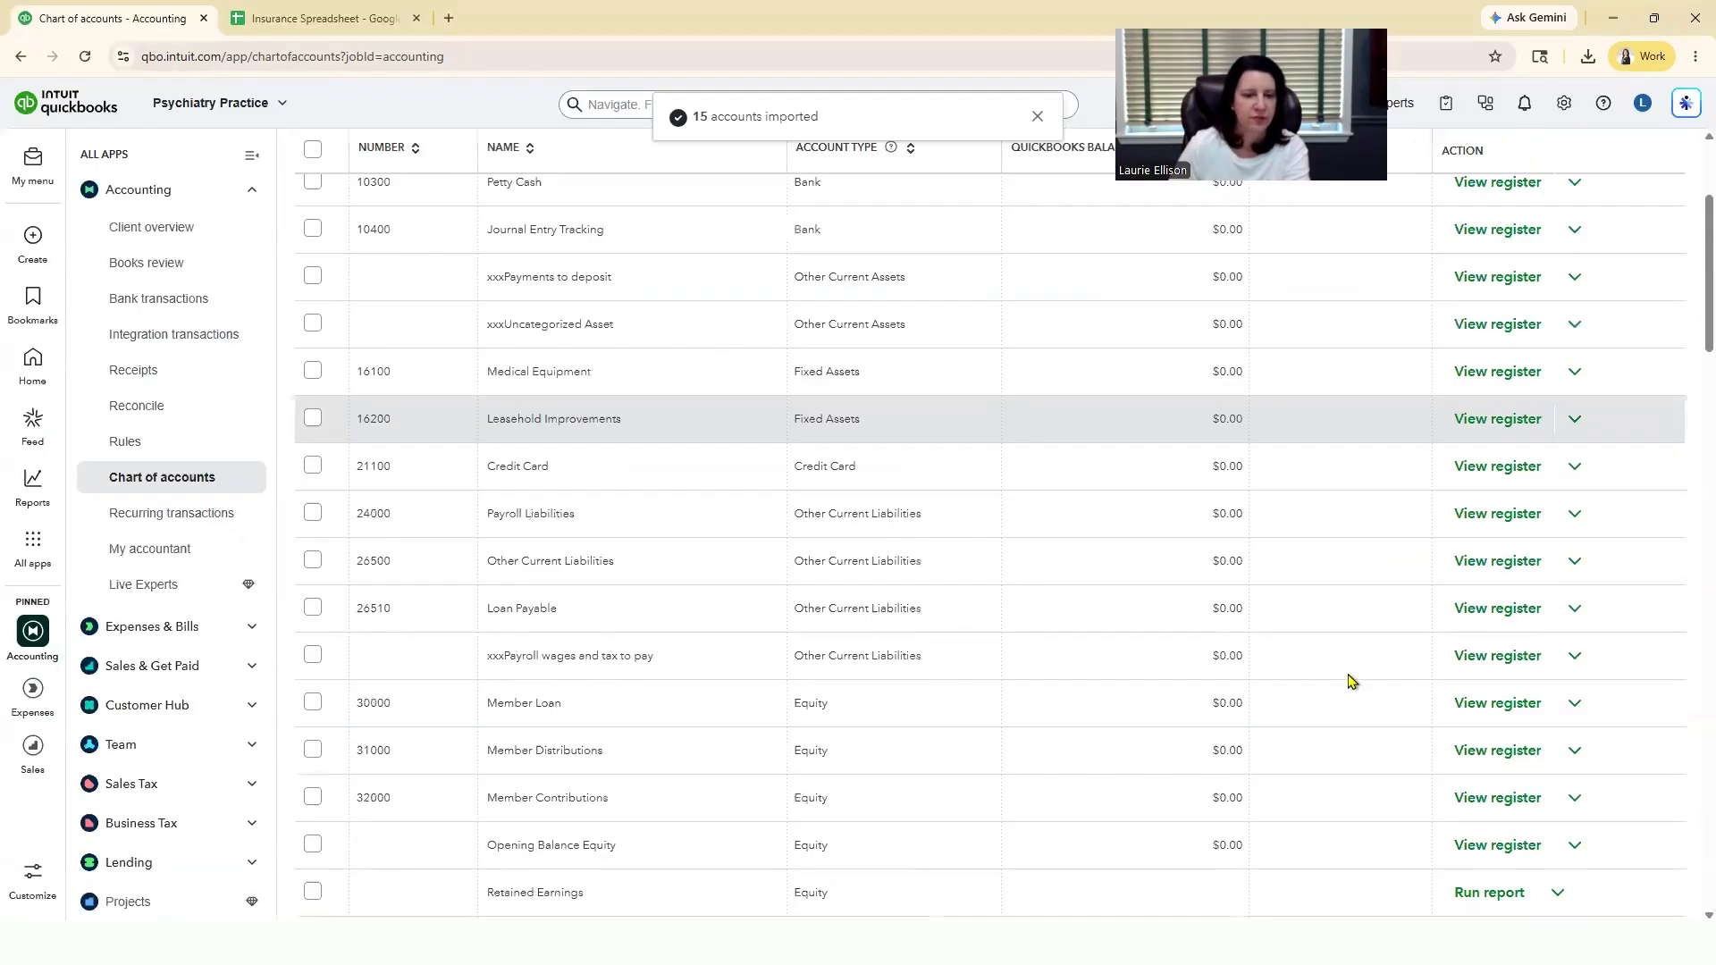
pyautogui.scroll(-5, 1350, 681)
pyautogui.scroll(-4, 1350, 681)
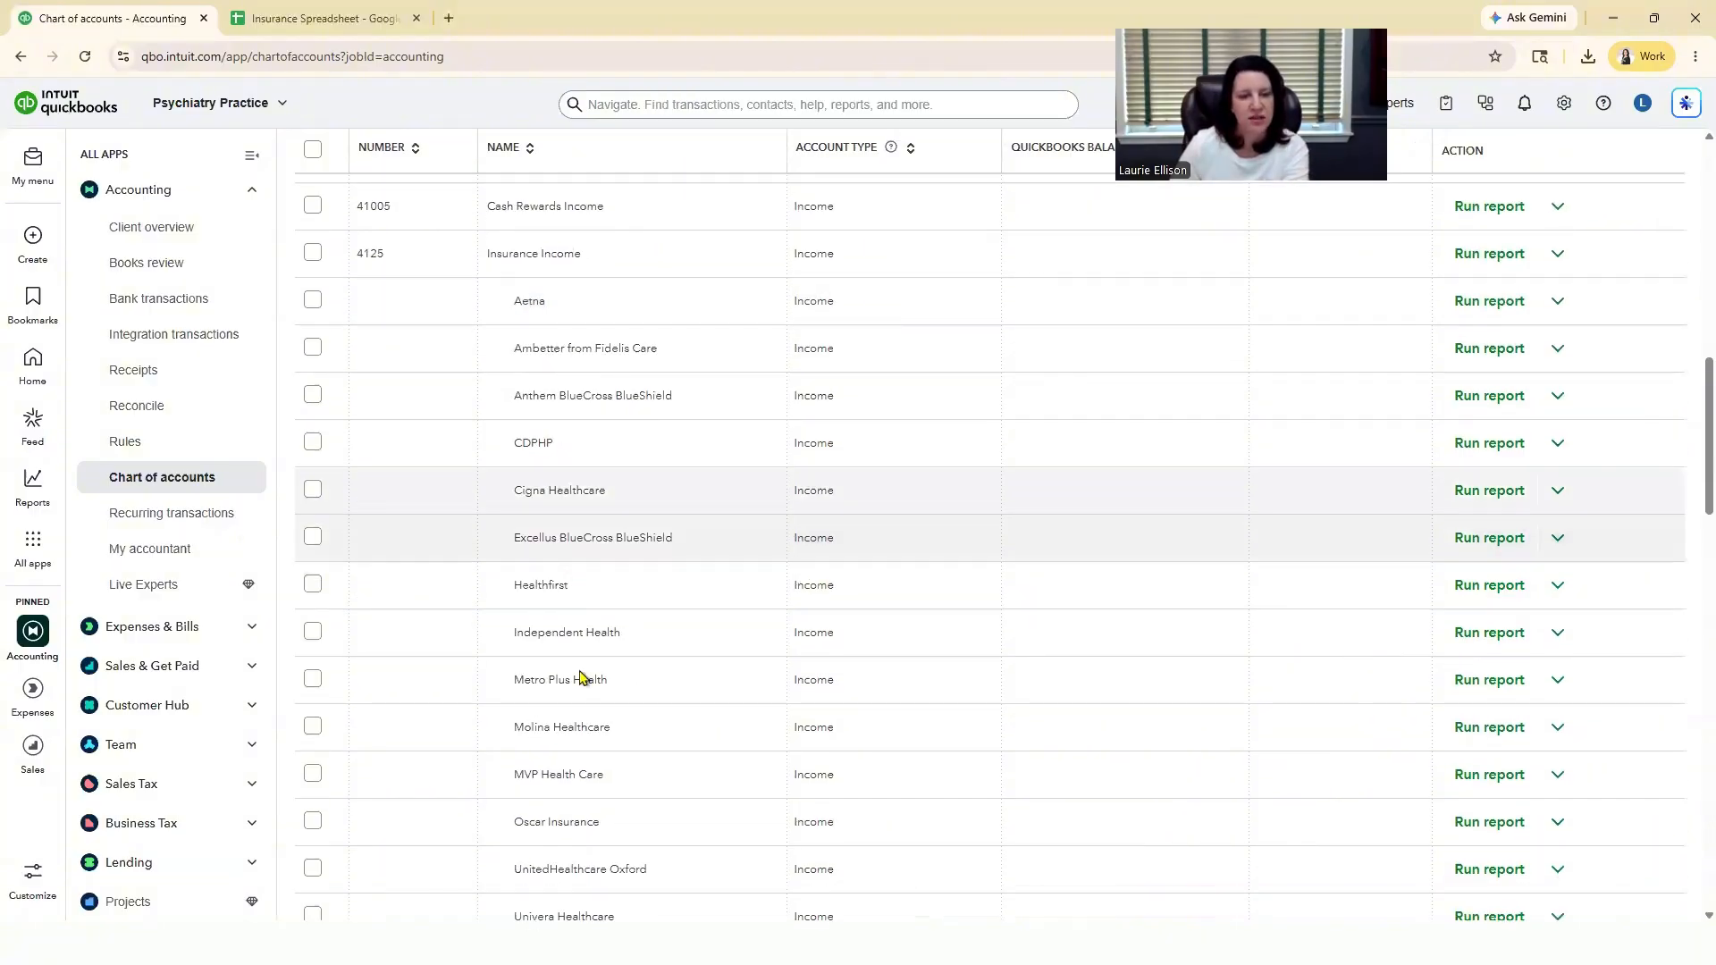
pyautogui.scroll(-1, 613, 789)
pyautogui.scroll(-1, 613, 790)
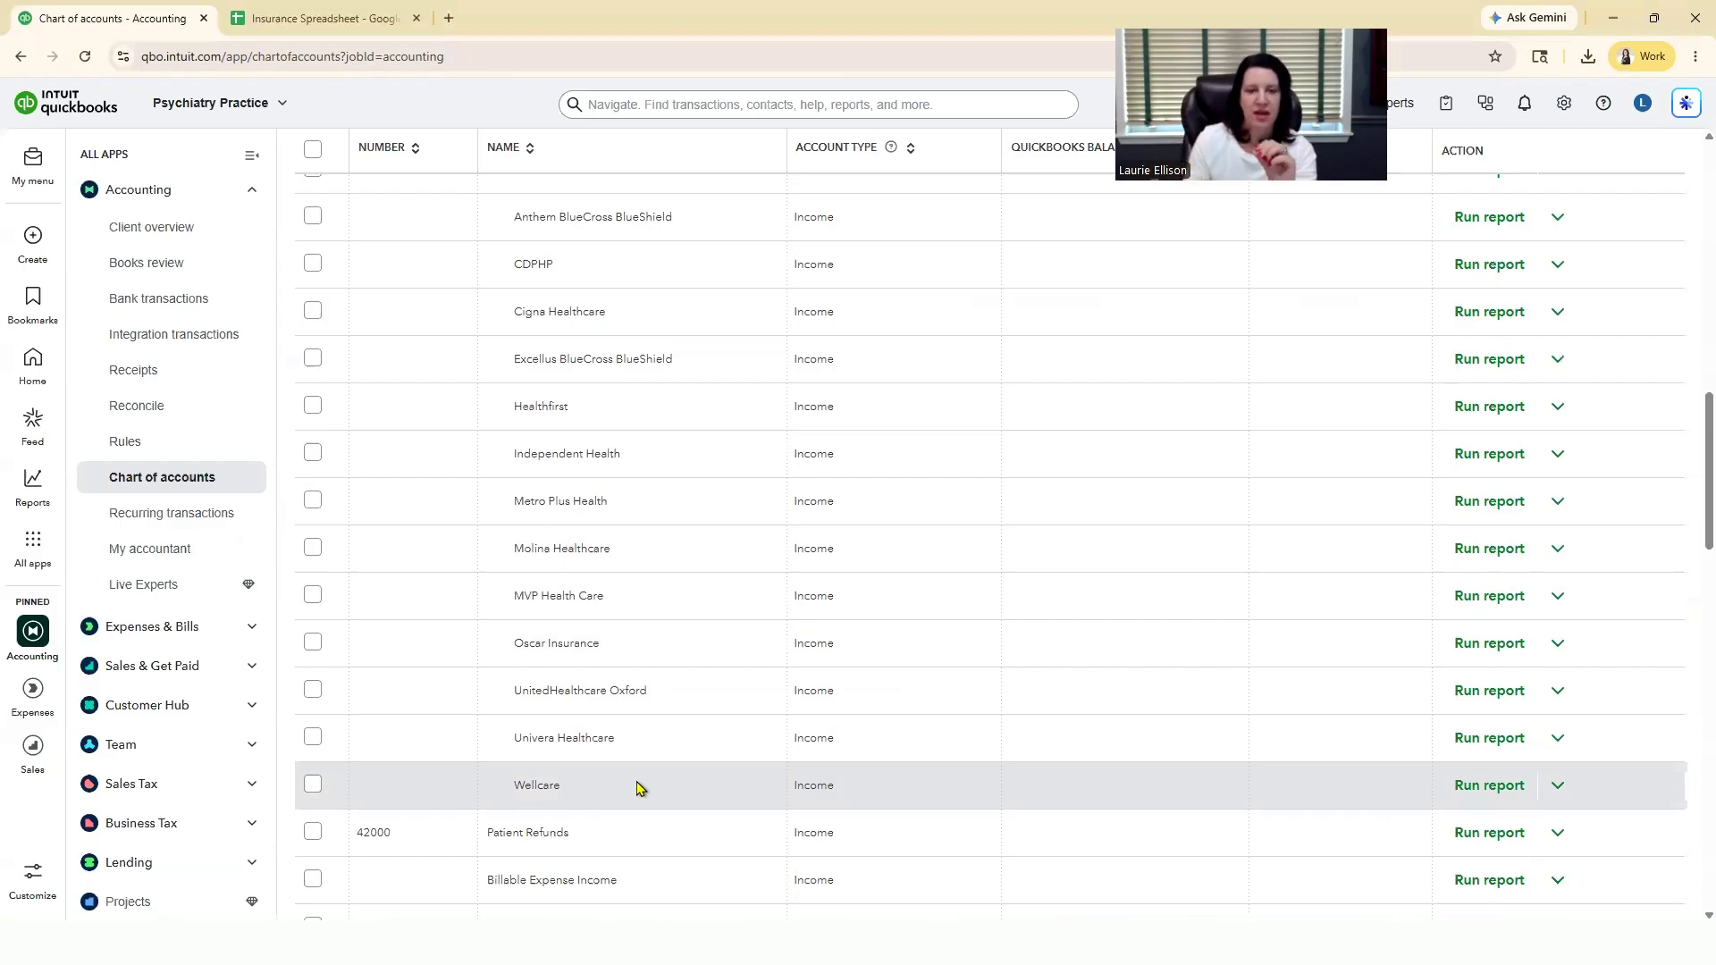
pyautogui.click(297, 20)
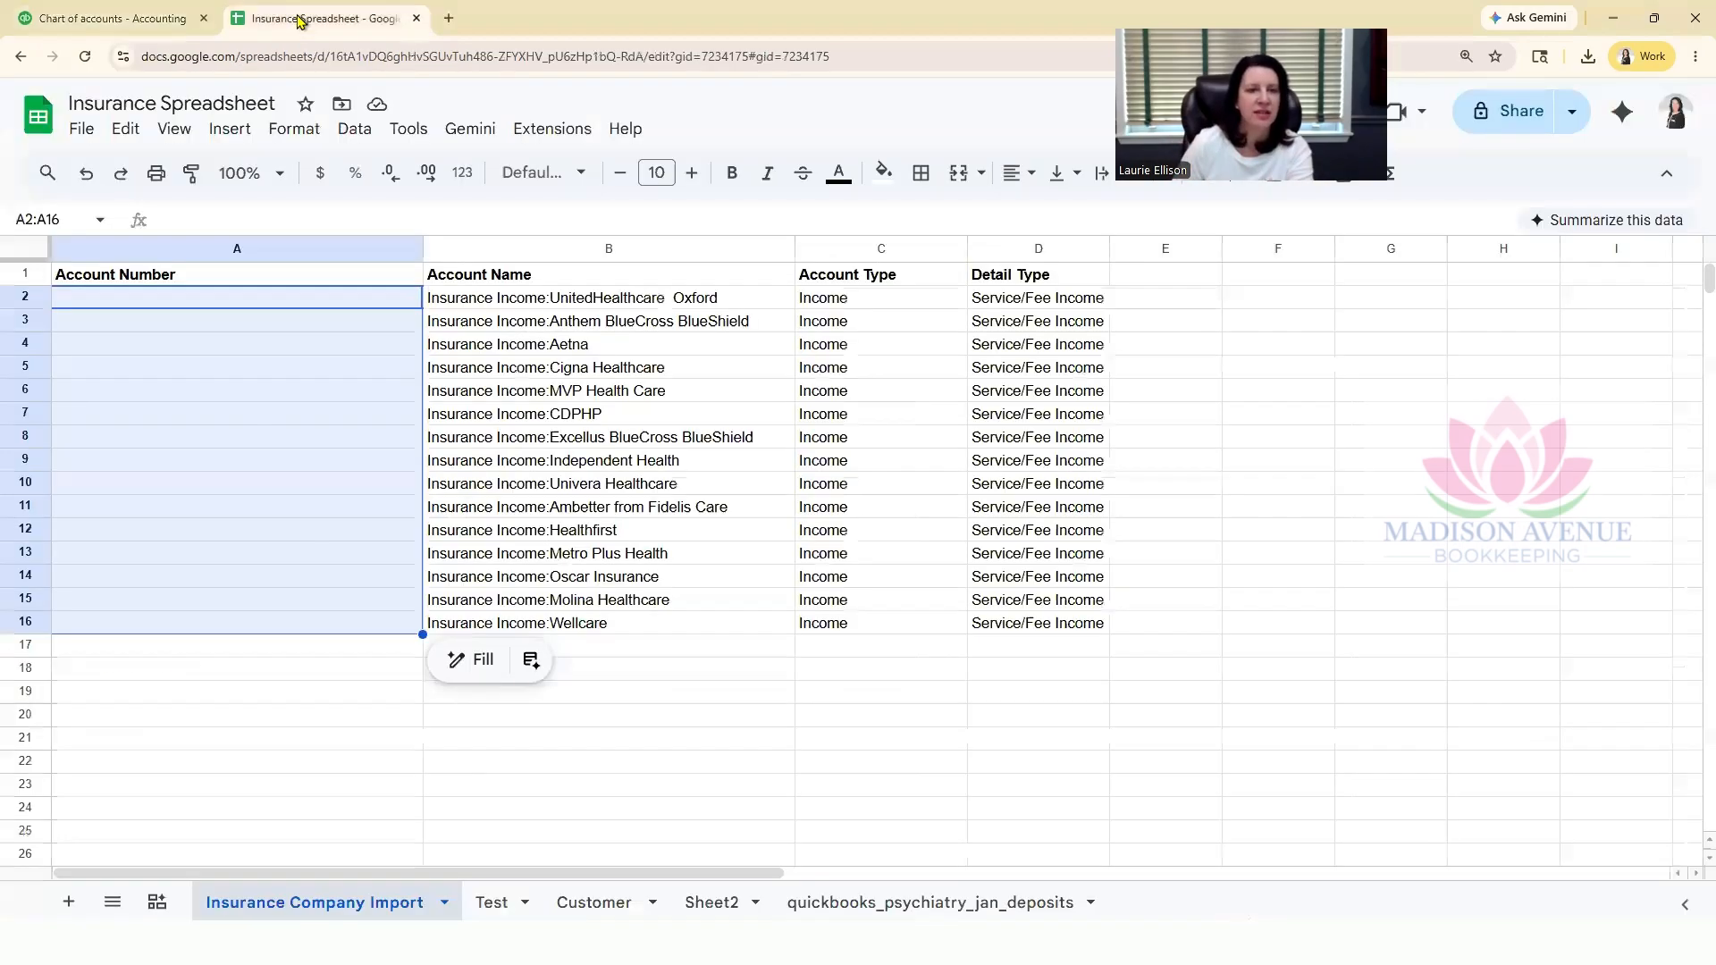
pyautogui.click(930, 306)
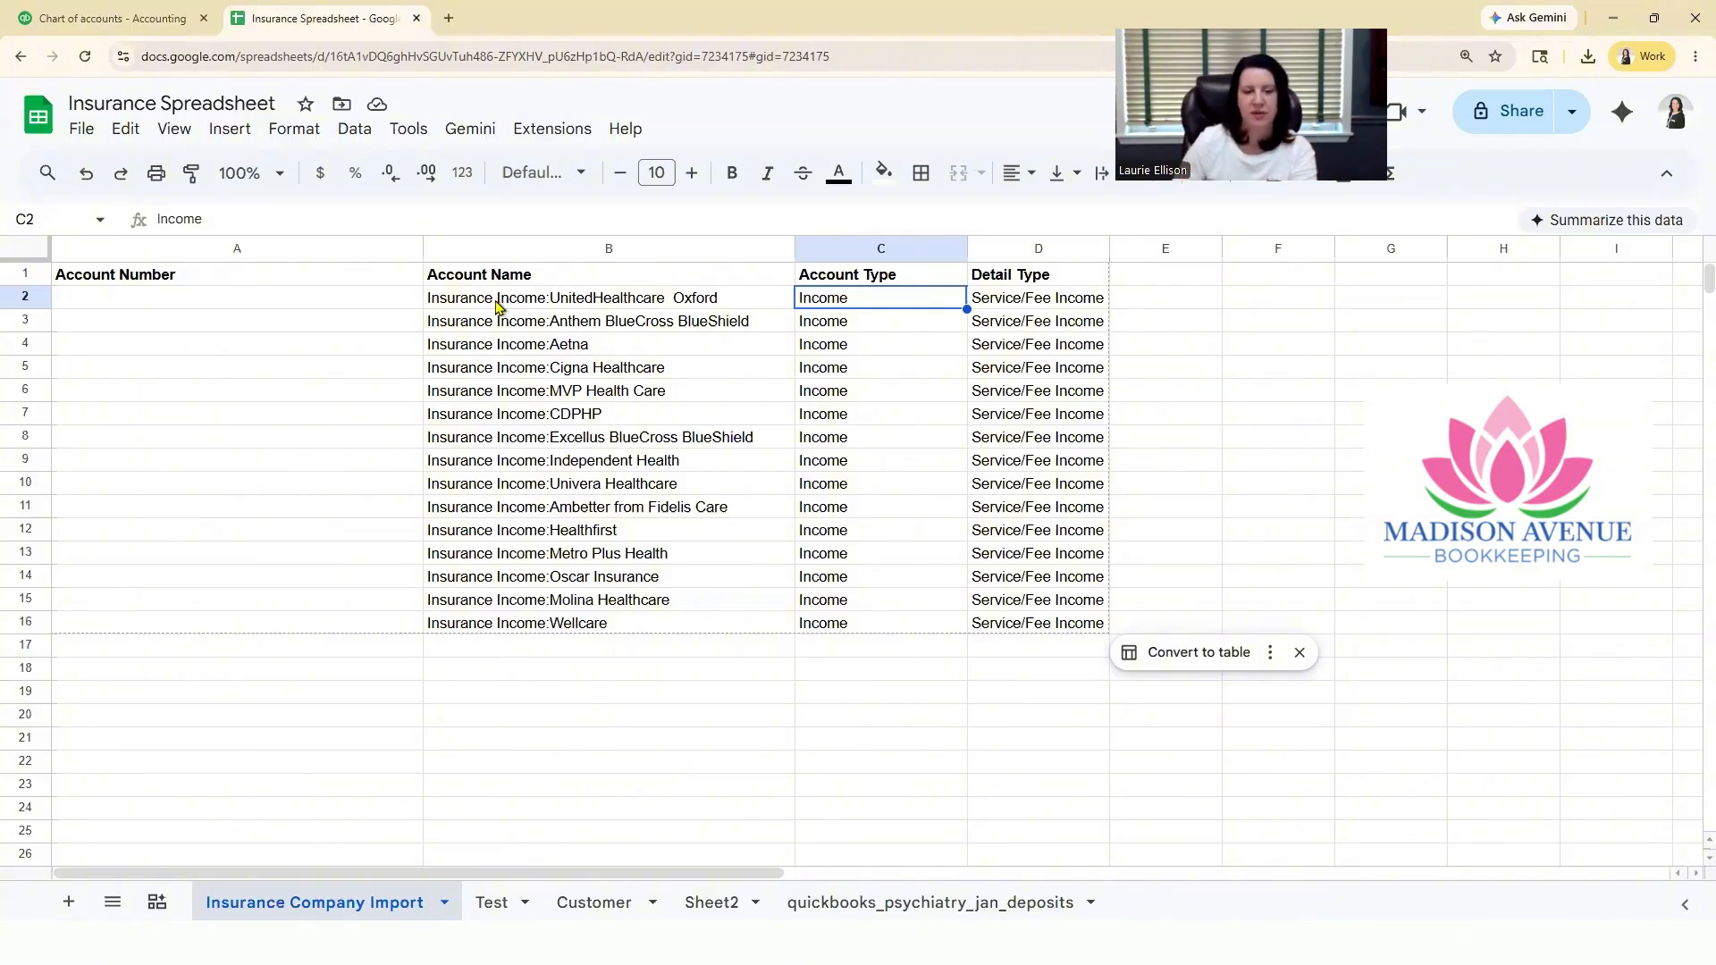
pyautogui.click(684, 723)
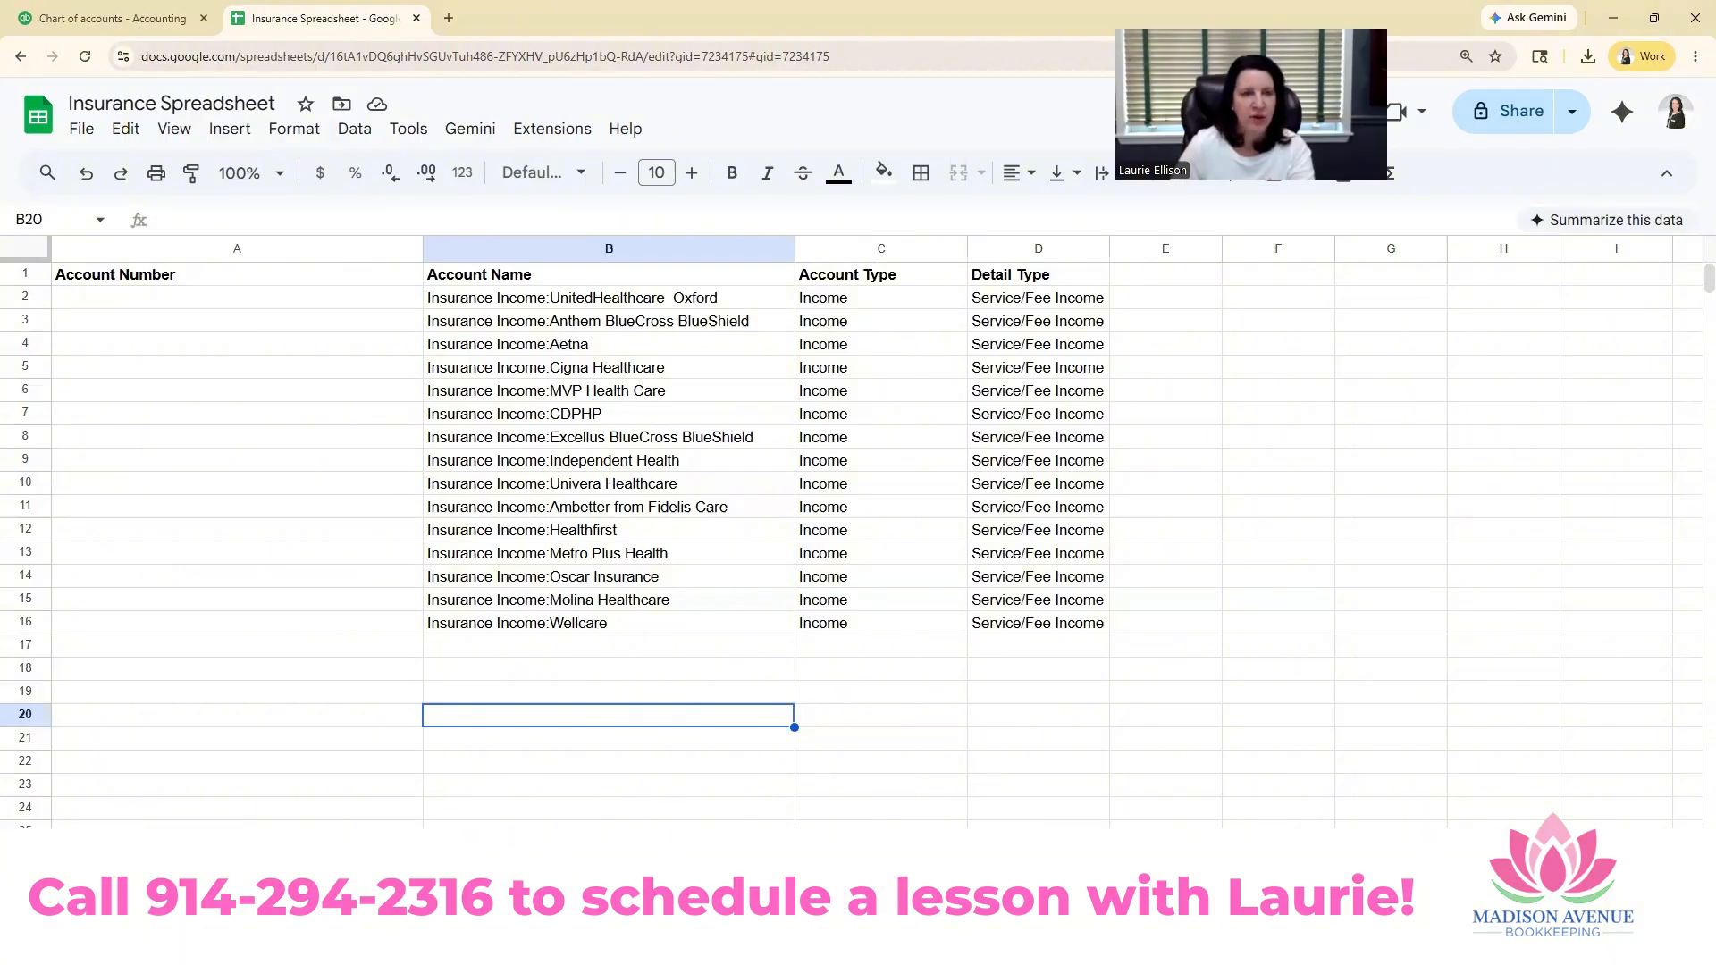
# Step: In File Explorer, delete the "Insurance Spreadsheet - Insurance Company Import" file from the Downloads folder and return to the spreadsheet
pyautogui.click(405, 186)
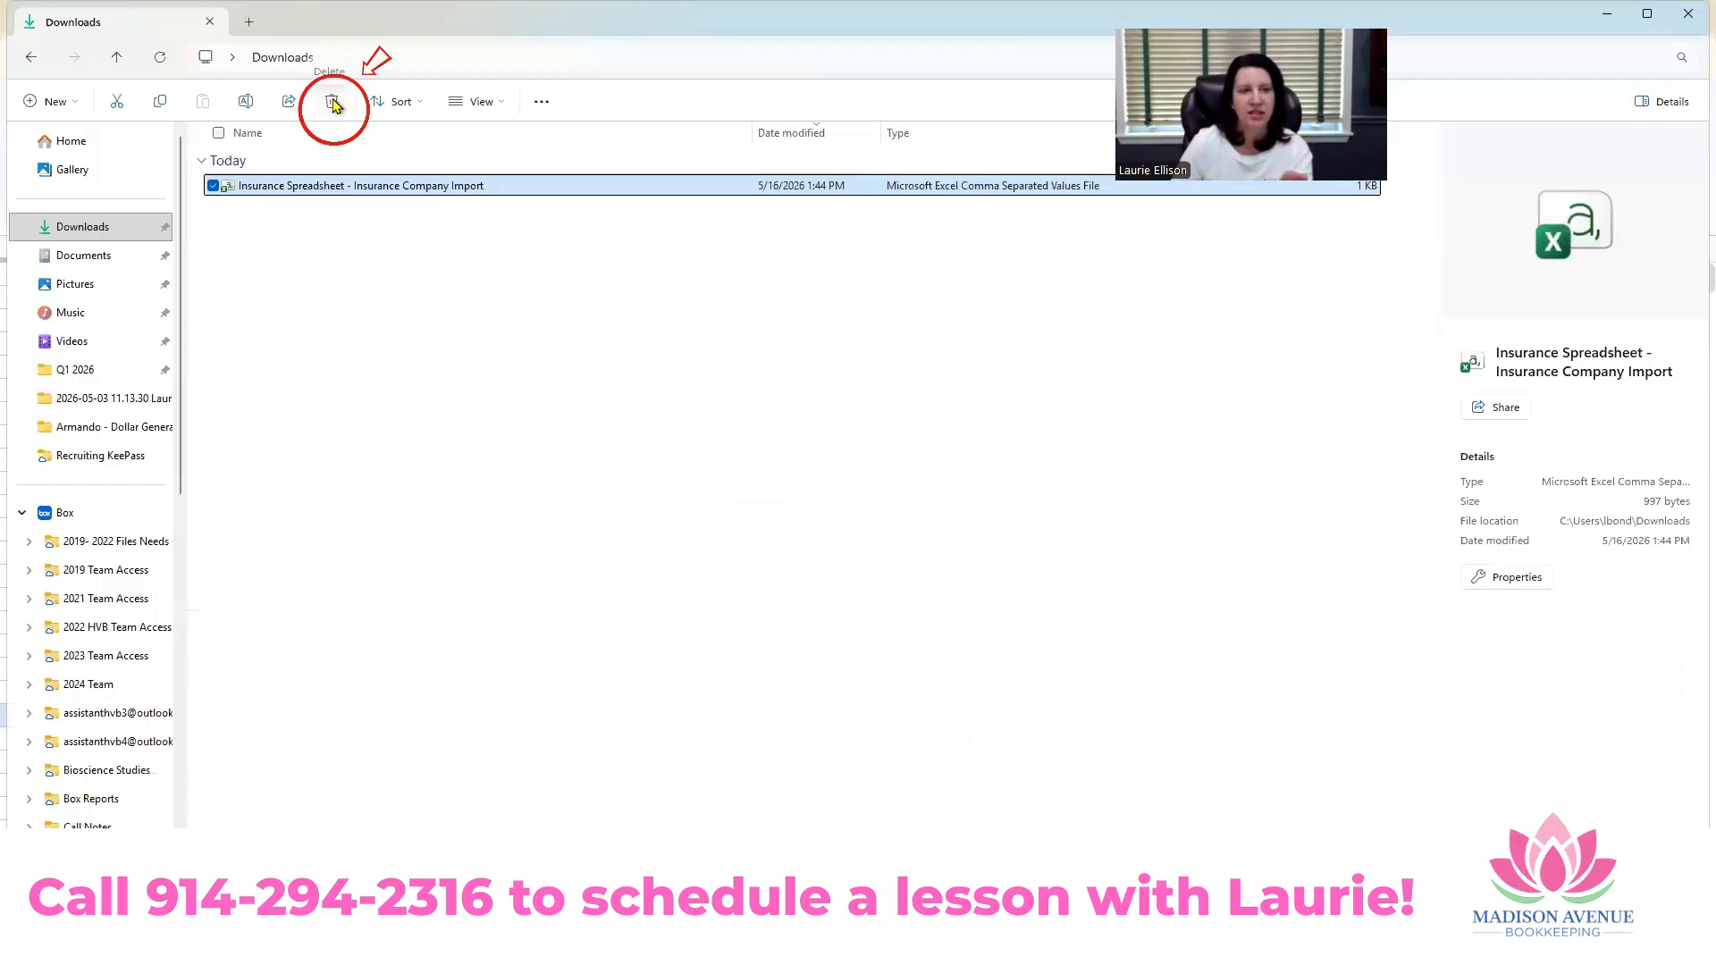
pyautogui.press('Delete')
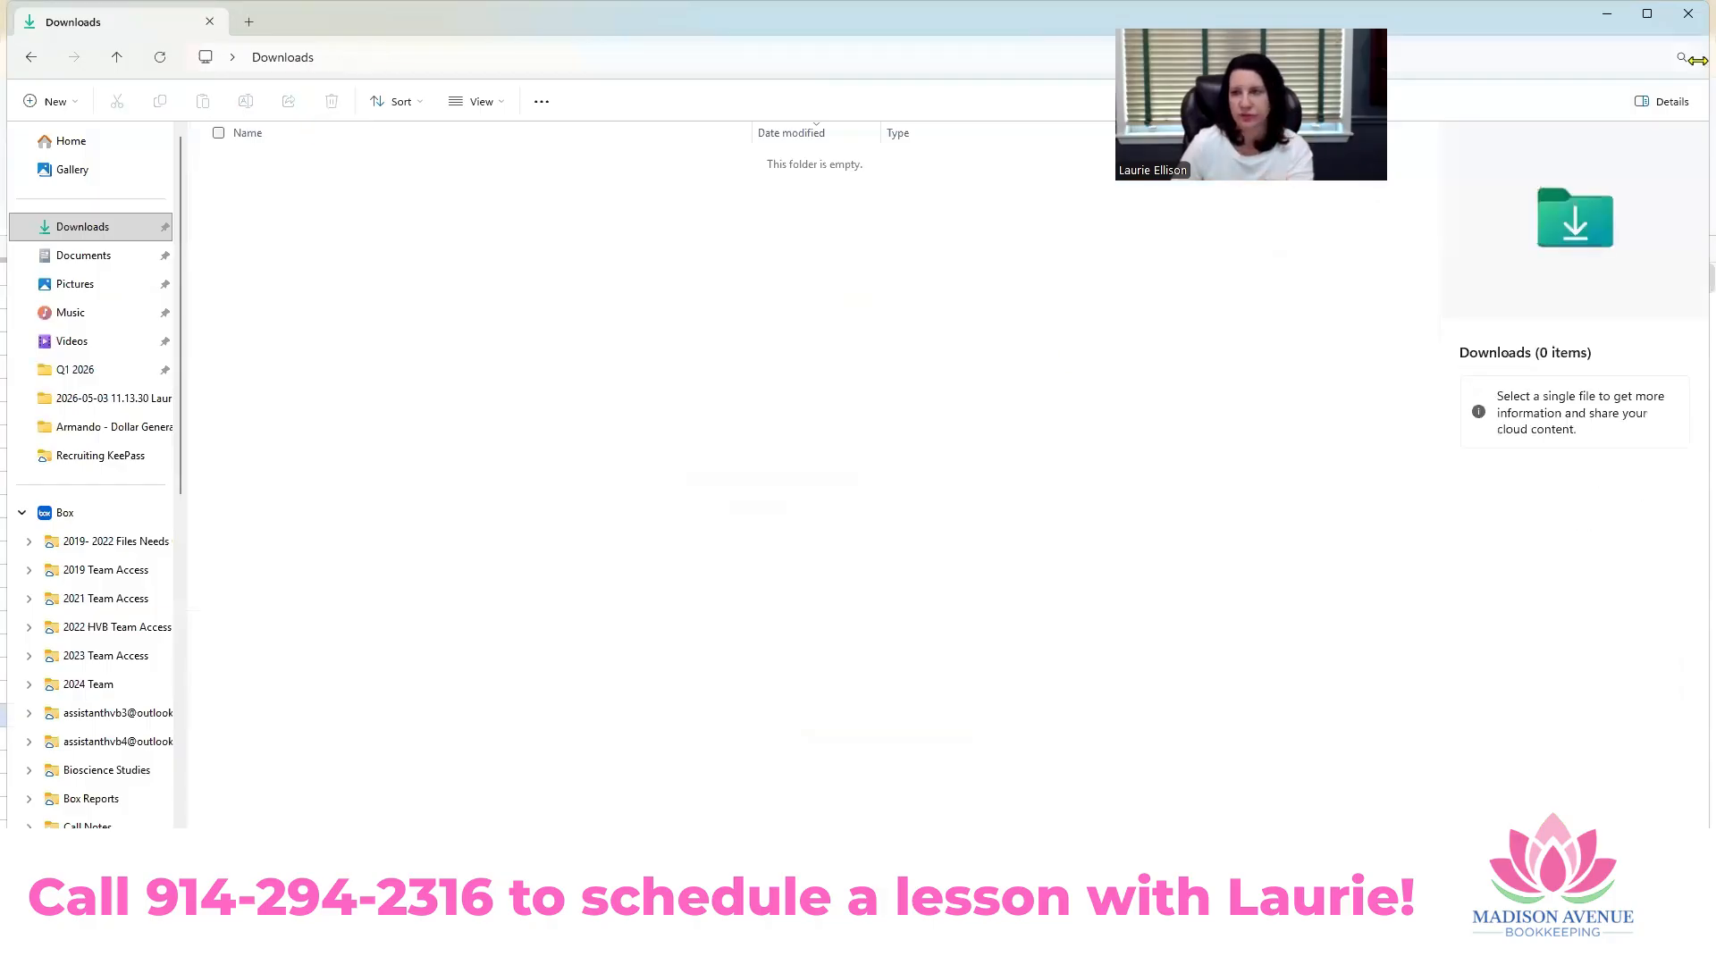
pyautogui.click(1607, 16)
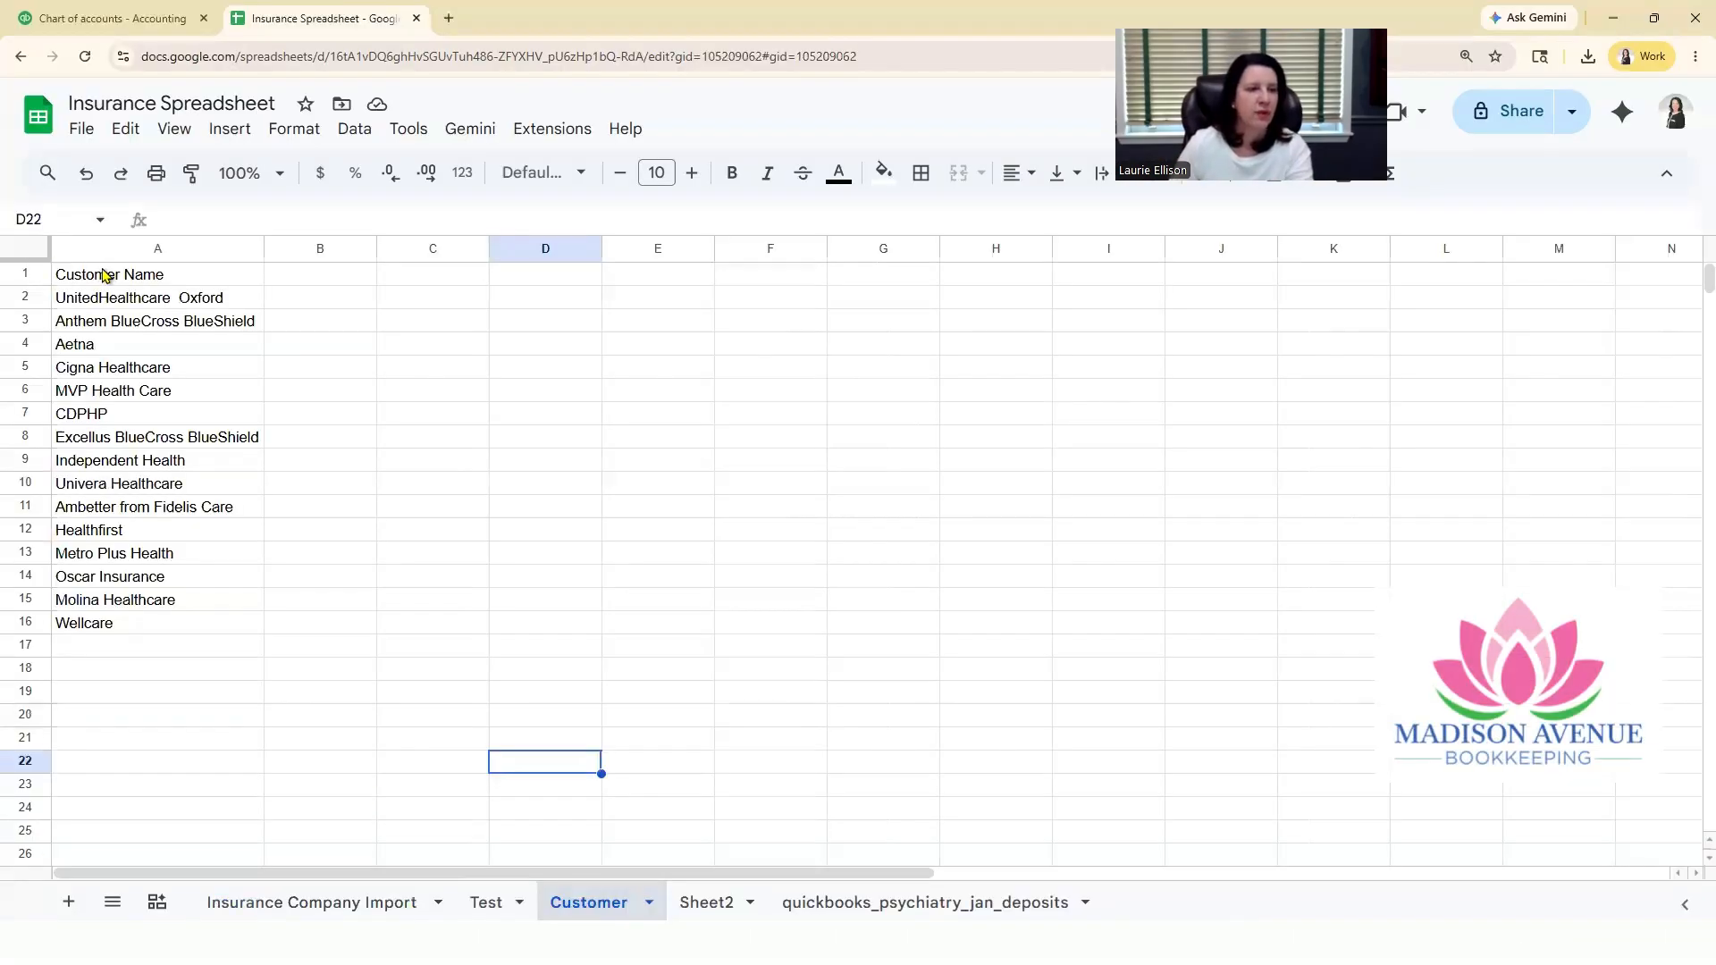
# Step: On the Customer sheet, make the Customer Name header in A1 bold and download the sheet as comma-separated values (.csv)
pyautogui.click(159, 282)
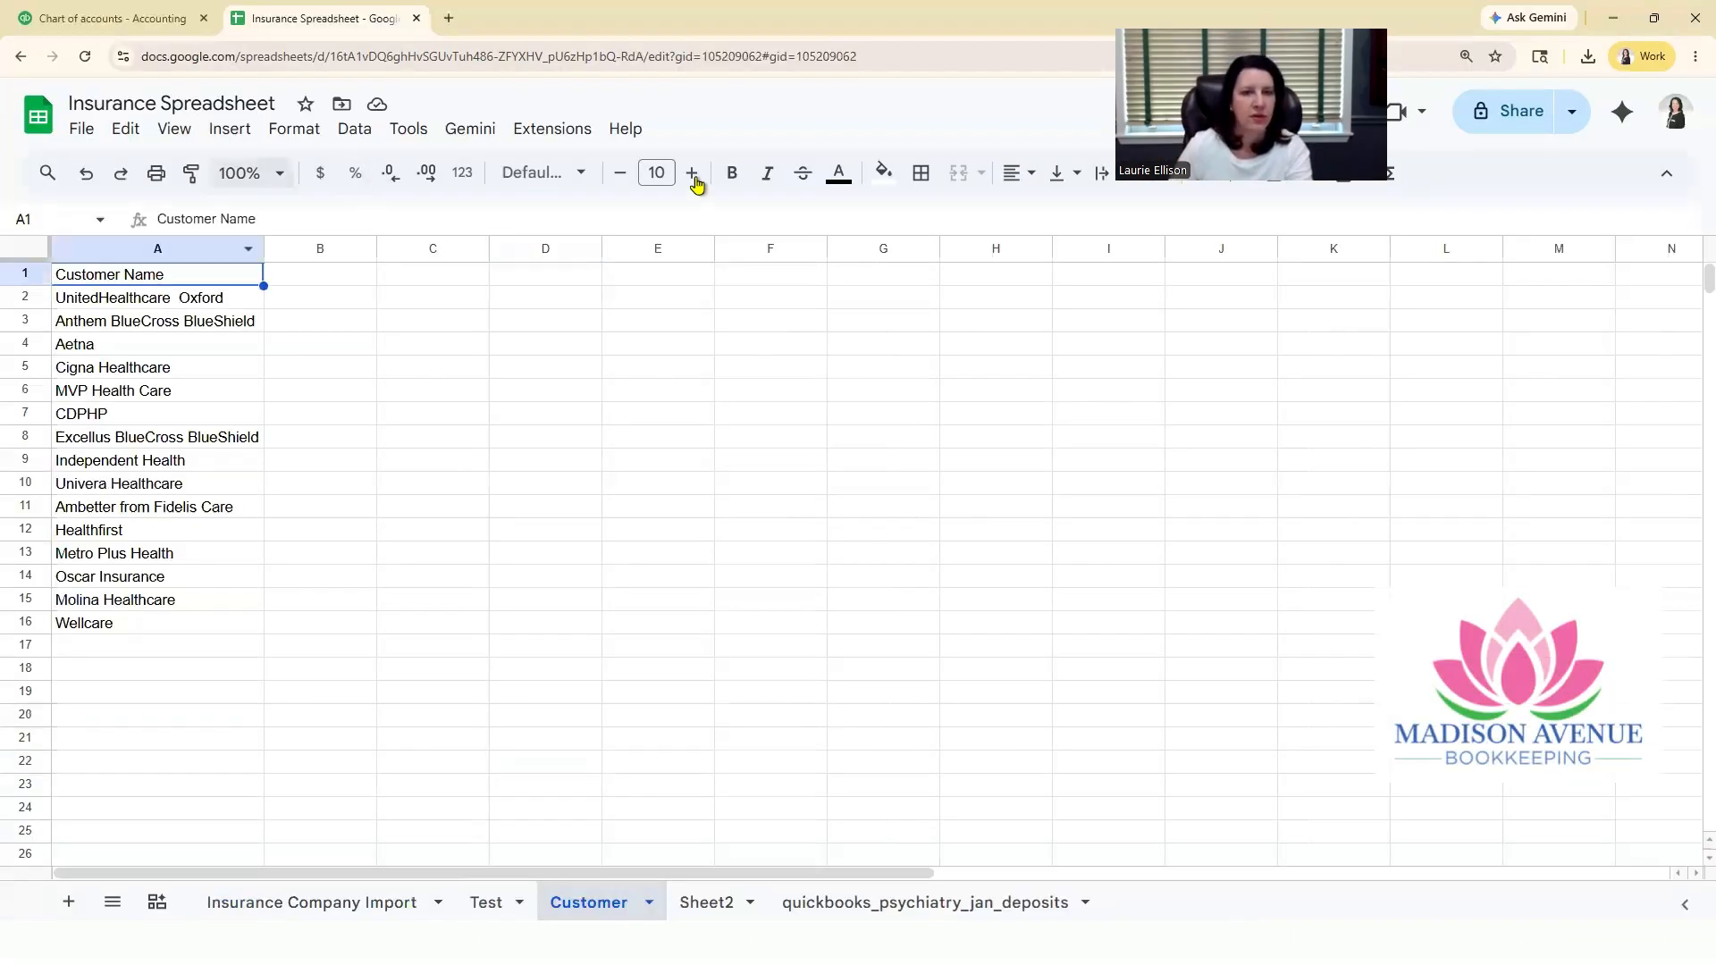
pyautogui.click(732, 172)
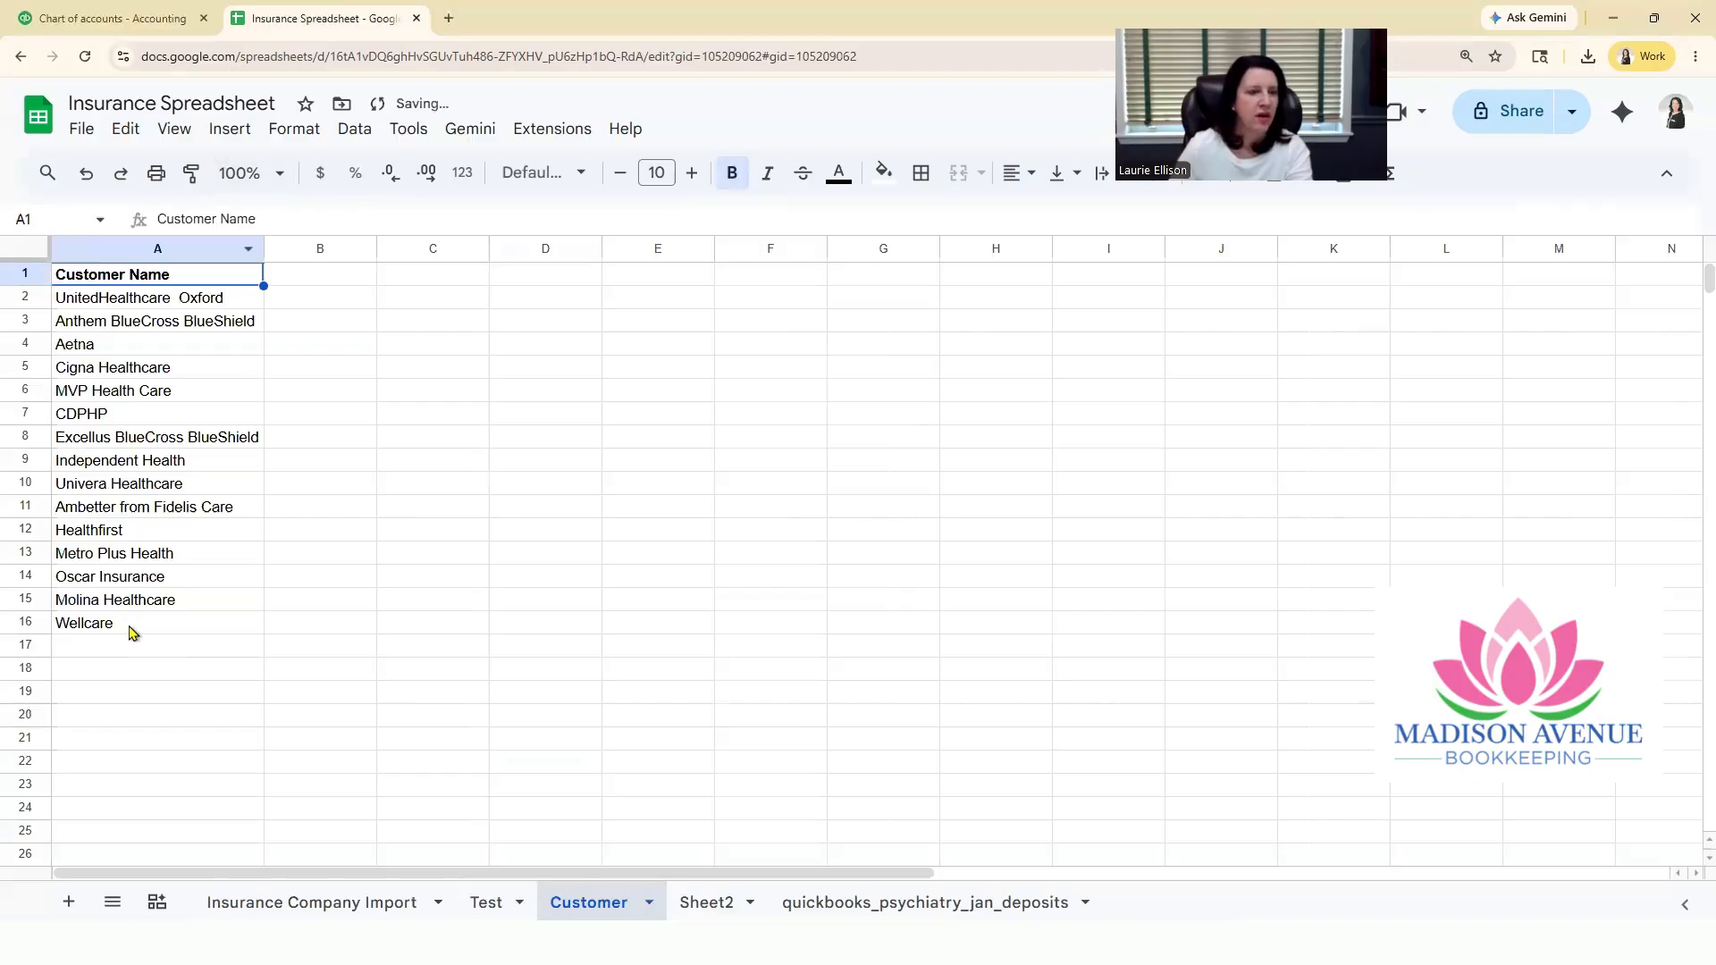
pyautogui.click(81, 130)
pyautogui.moveTo(353, 401)
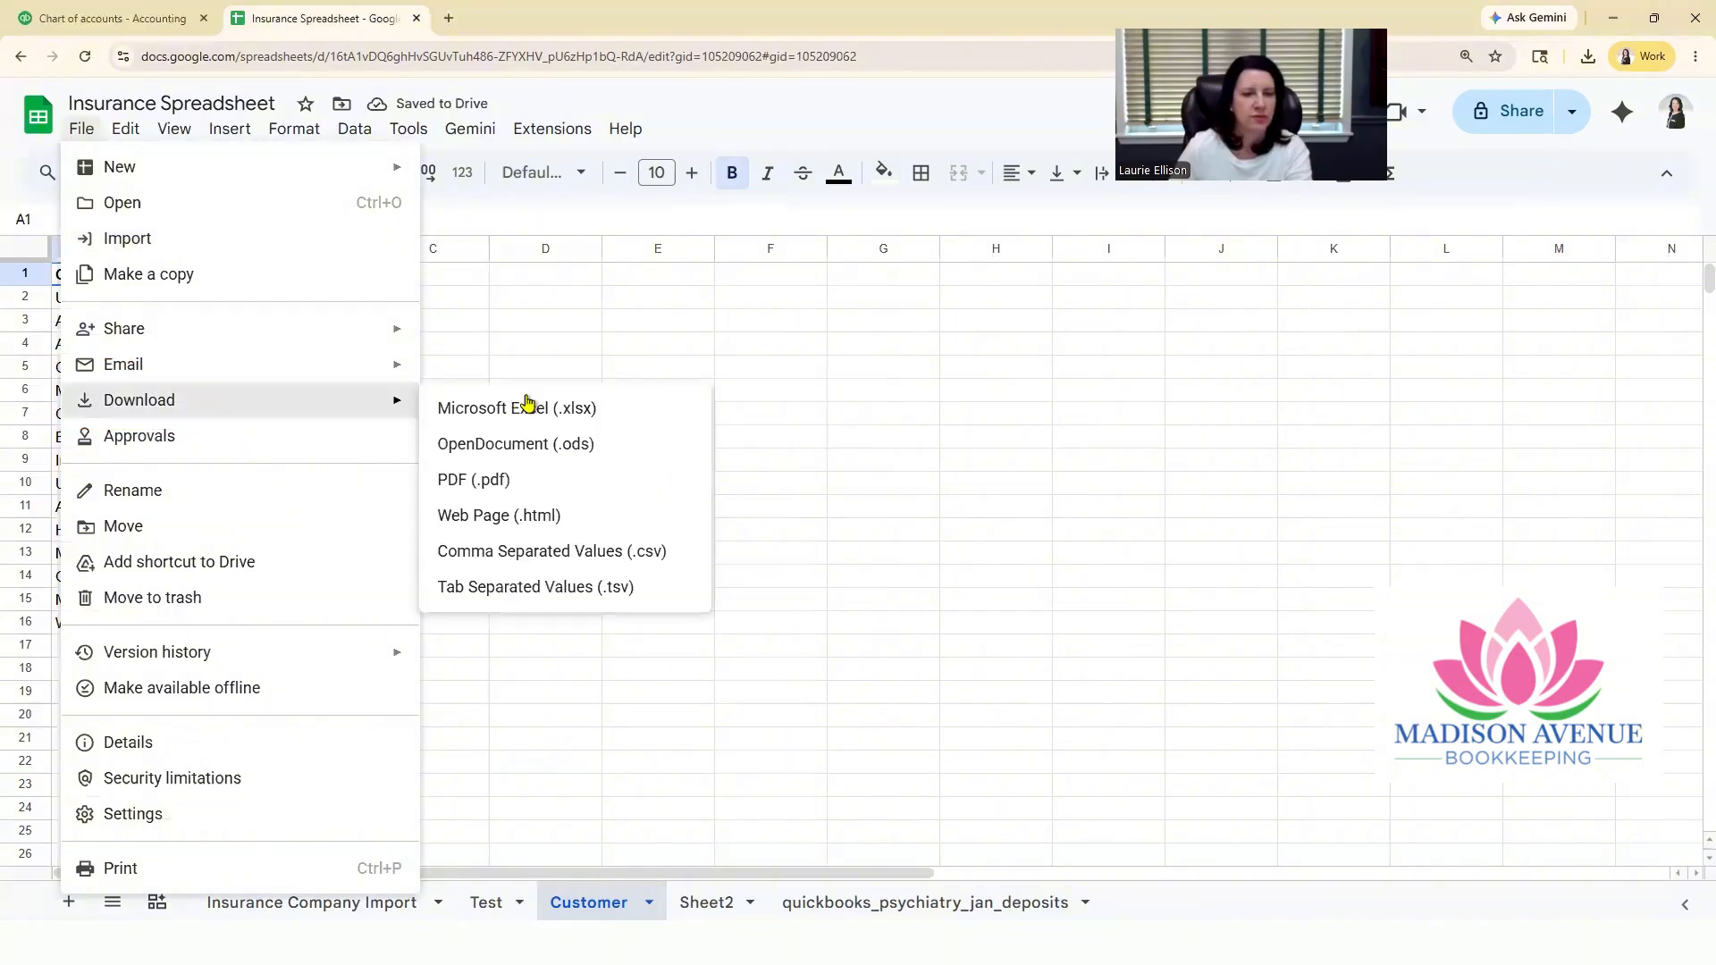
pyautogui.click(540, 551)
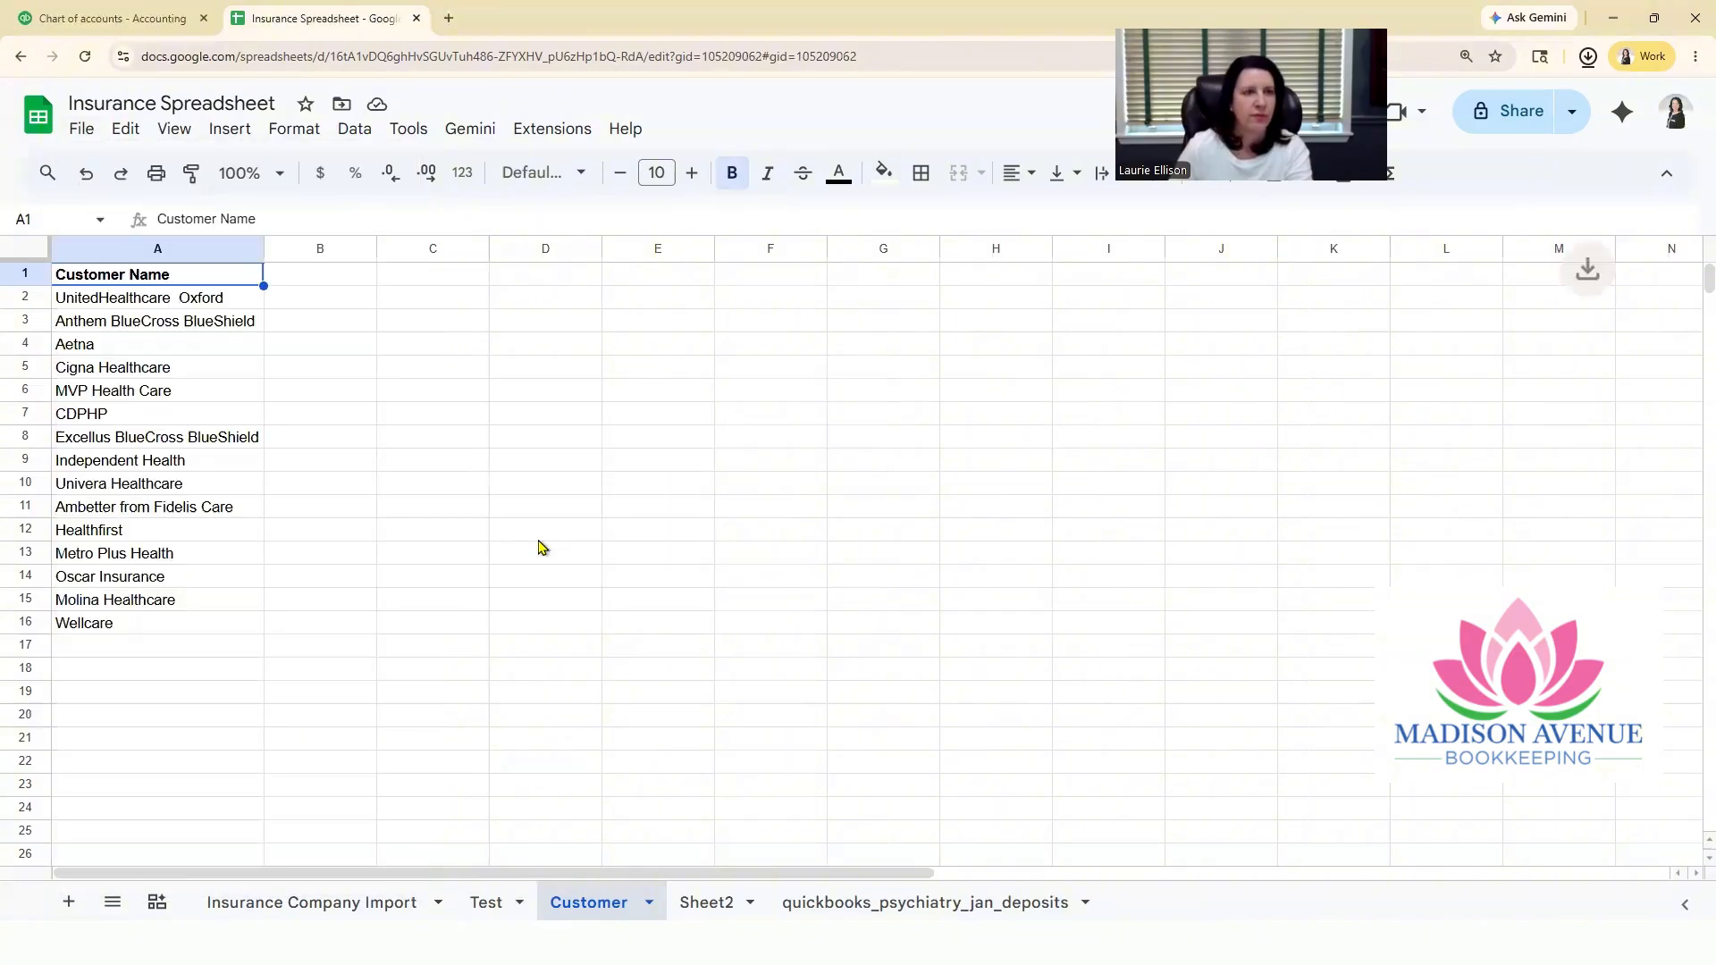
# Step: Switch to QuickBooks and open the Customers page of the Customer Hub app
pyautogui.click(107, 22)
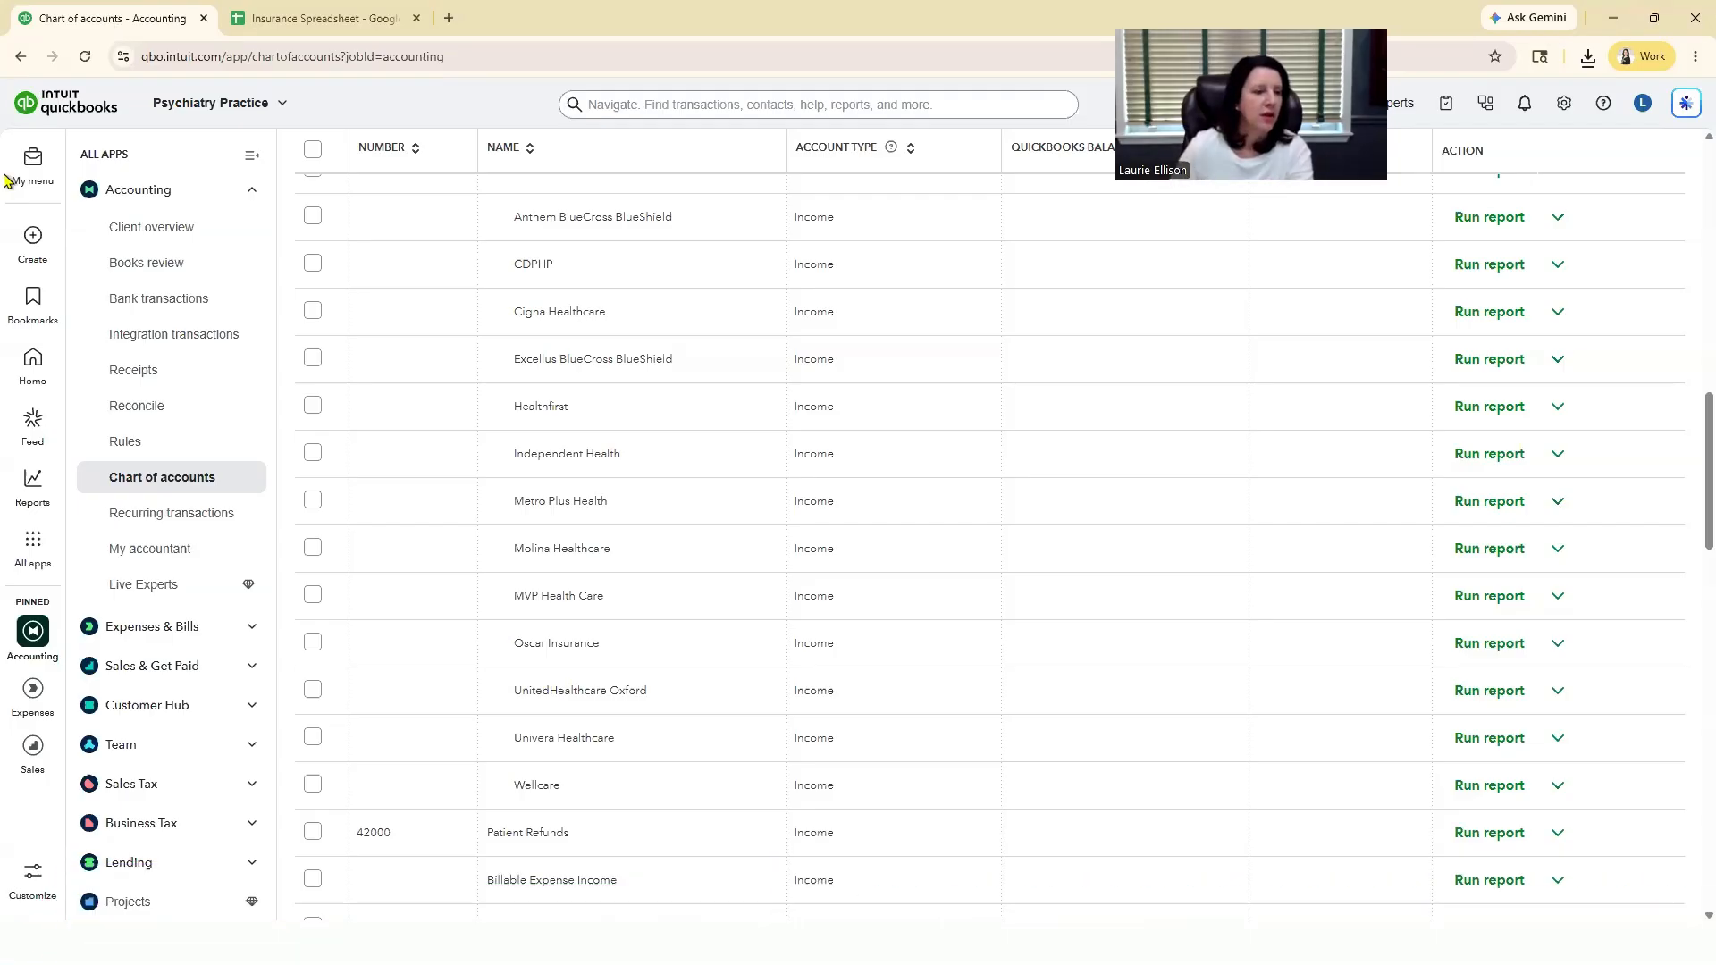
pyautogui.click(27, 558)
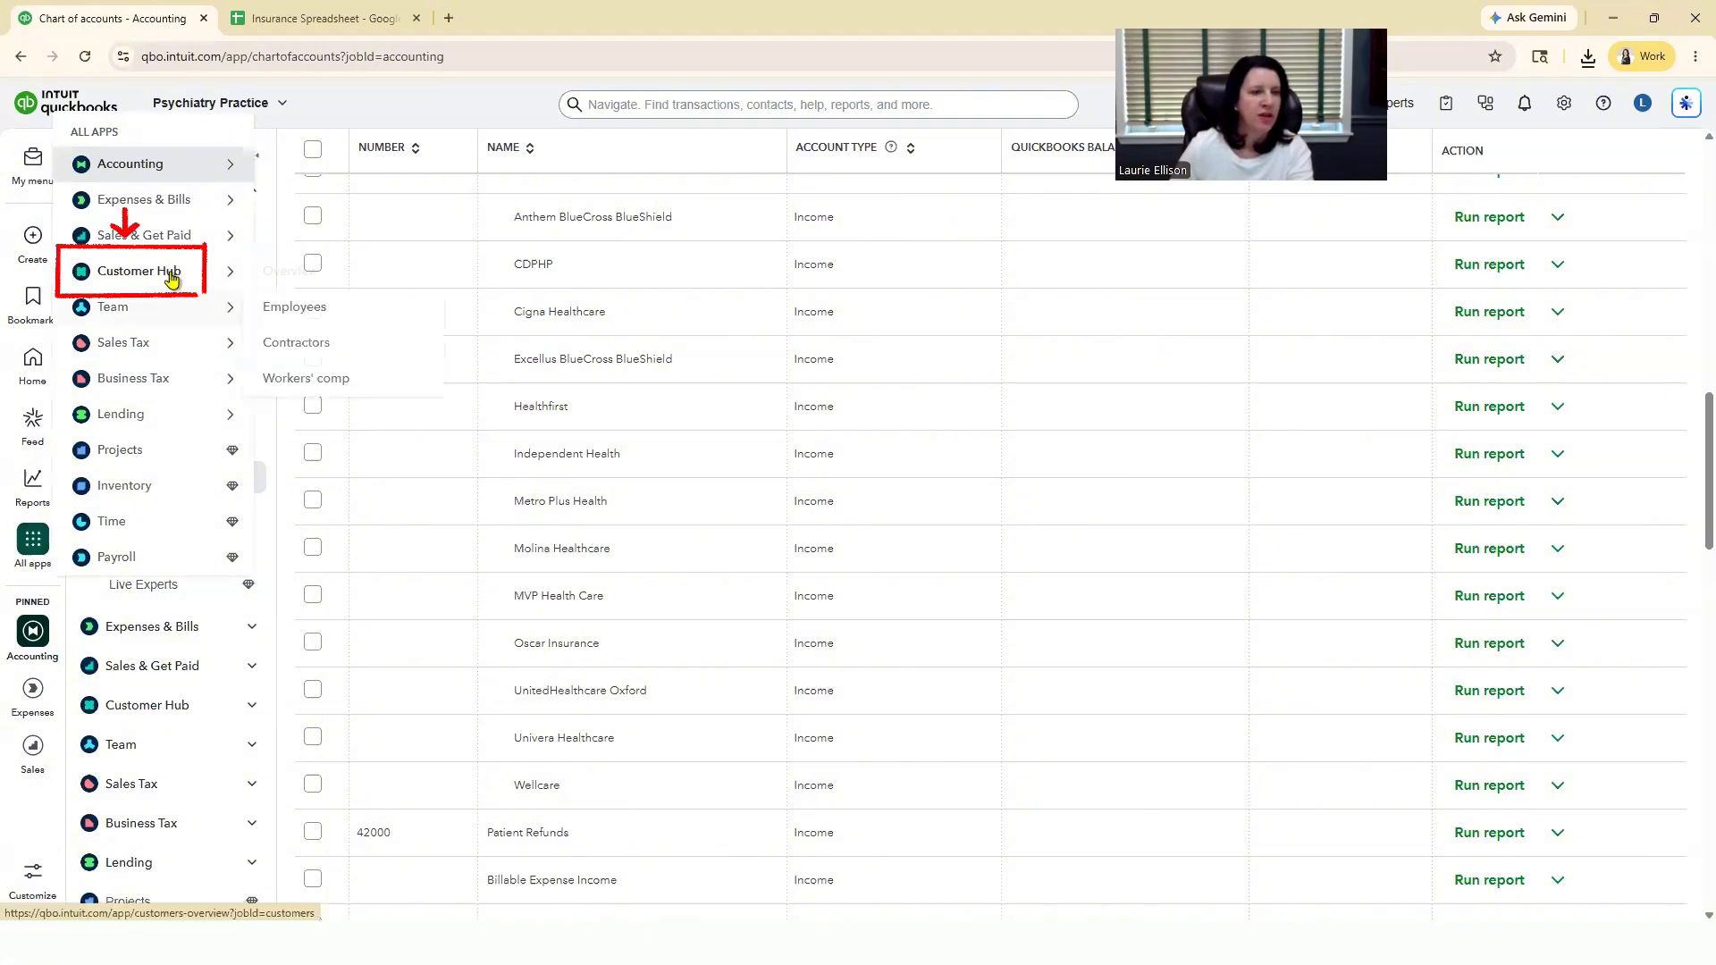
pyautogui.moveTo(170, 275)
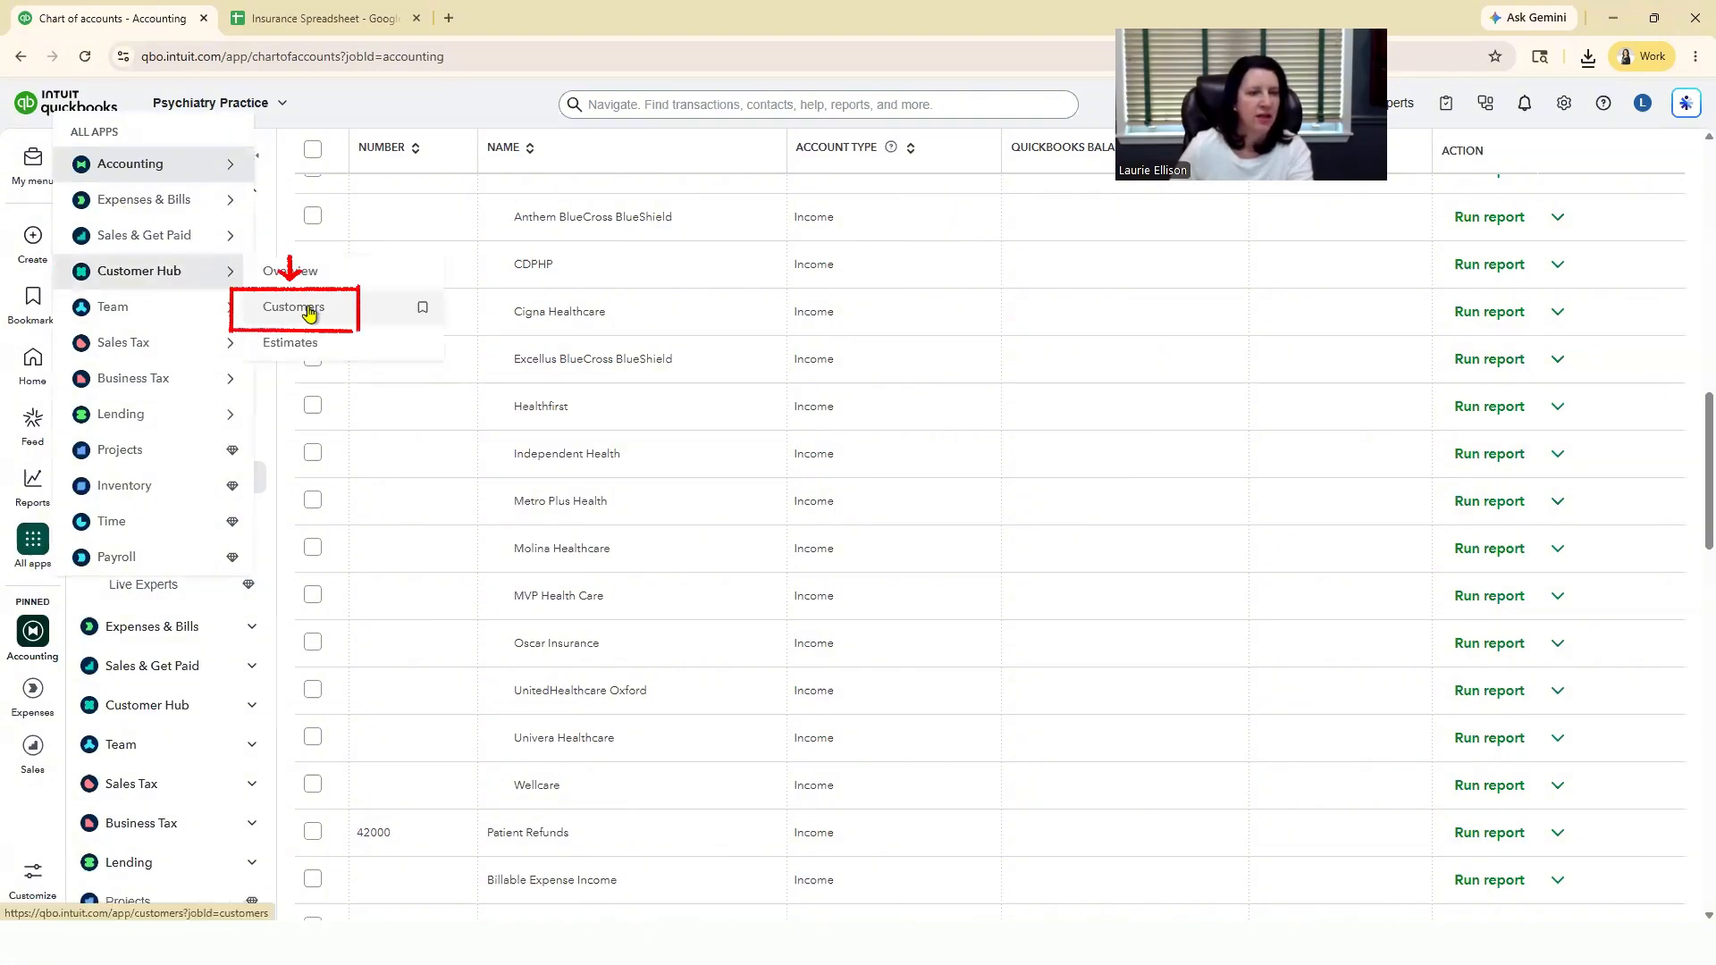
pyautogui.click(268, 311)
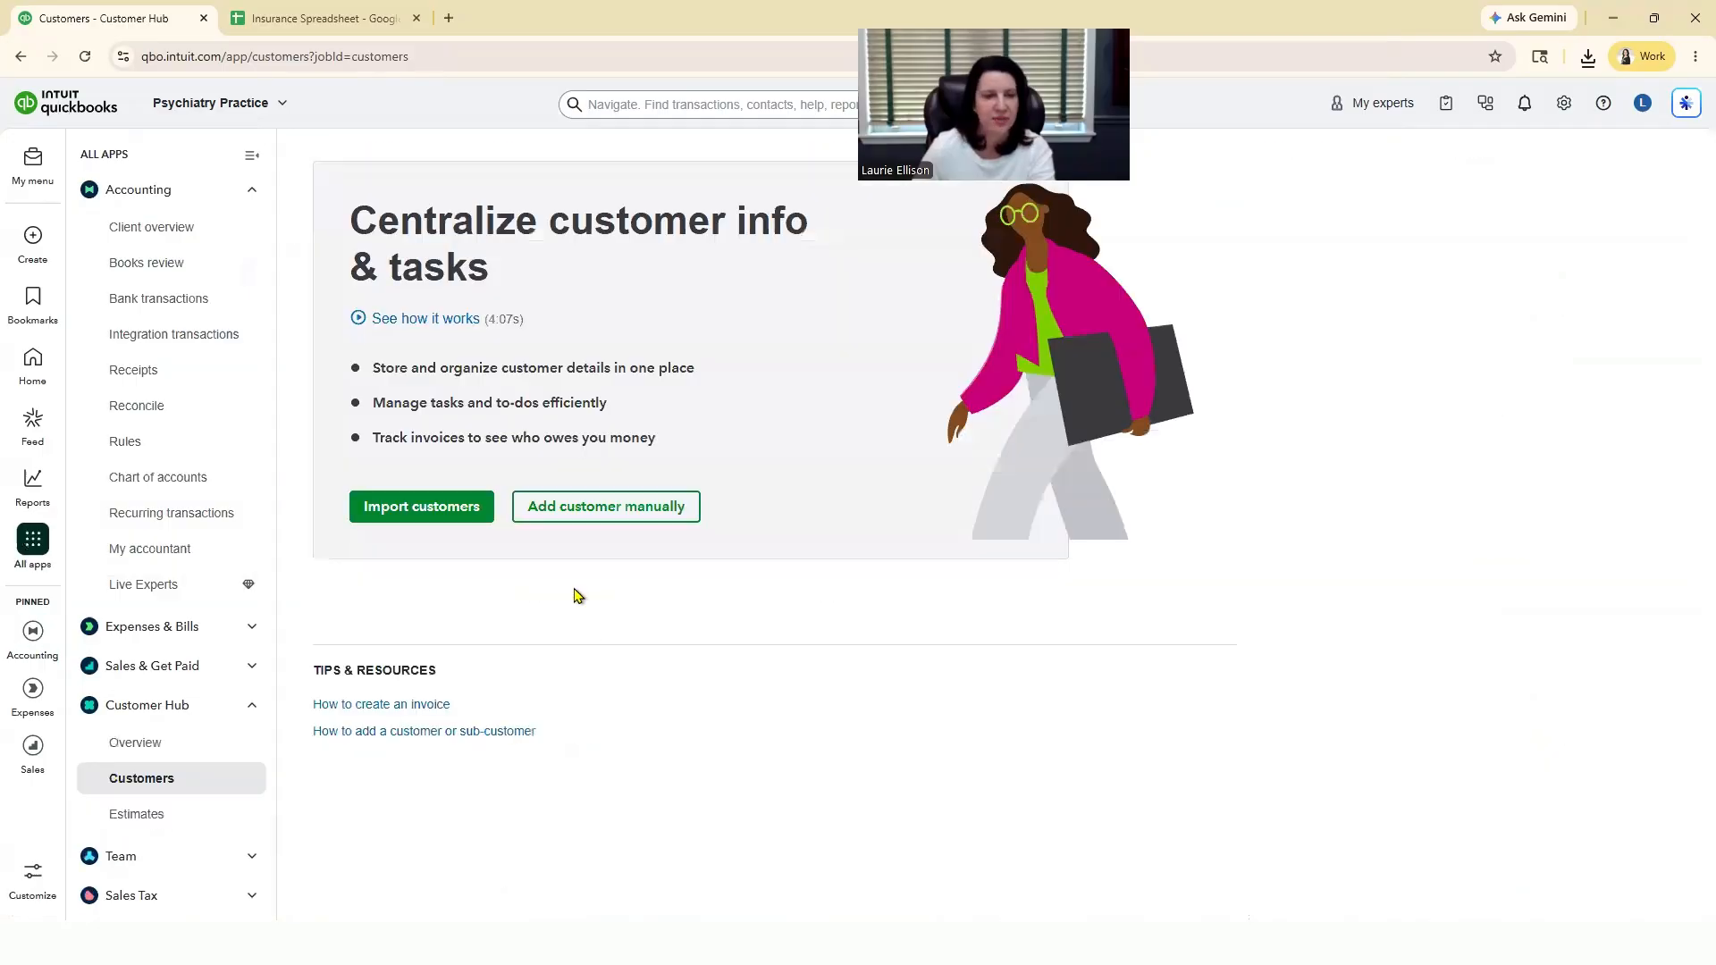
# Step: Start a customer import and upload the "Insurance Spreadsheet - Customer" CSV file from the Downloads folder
pyautogui.click(416, 517)
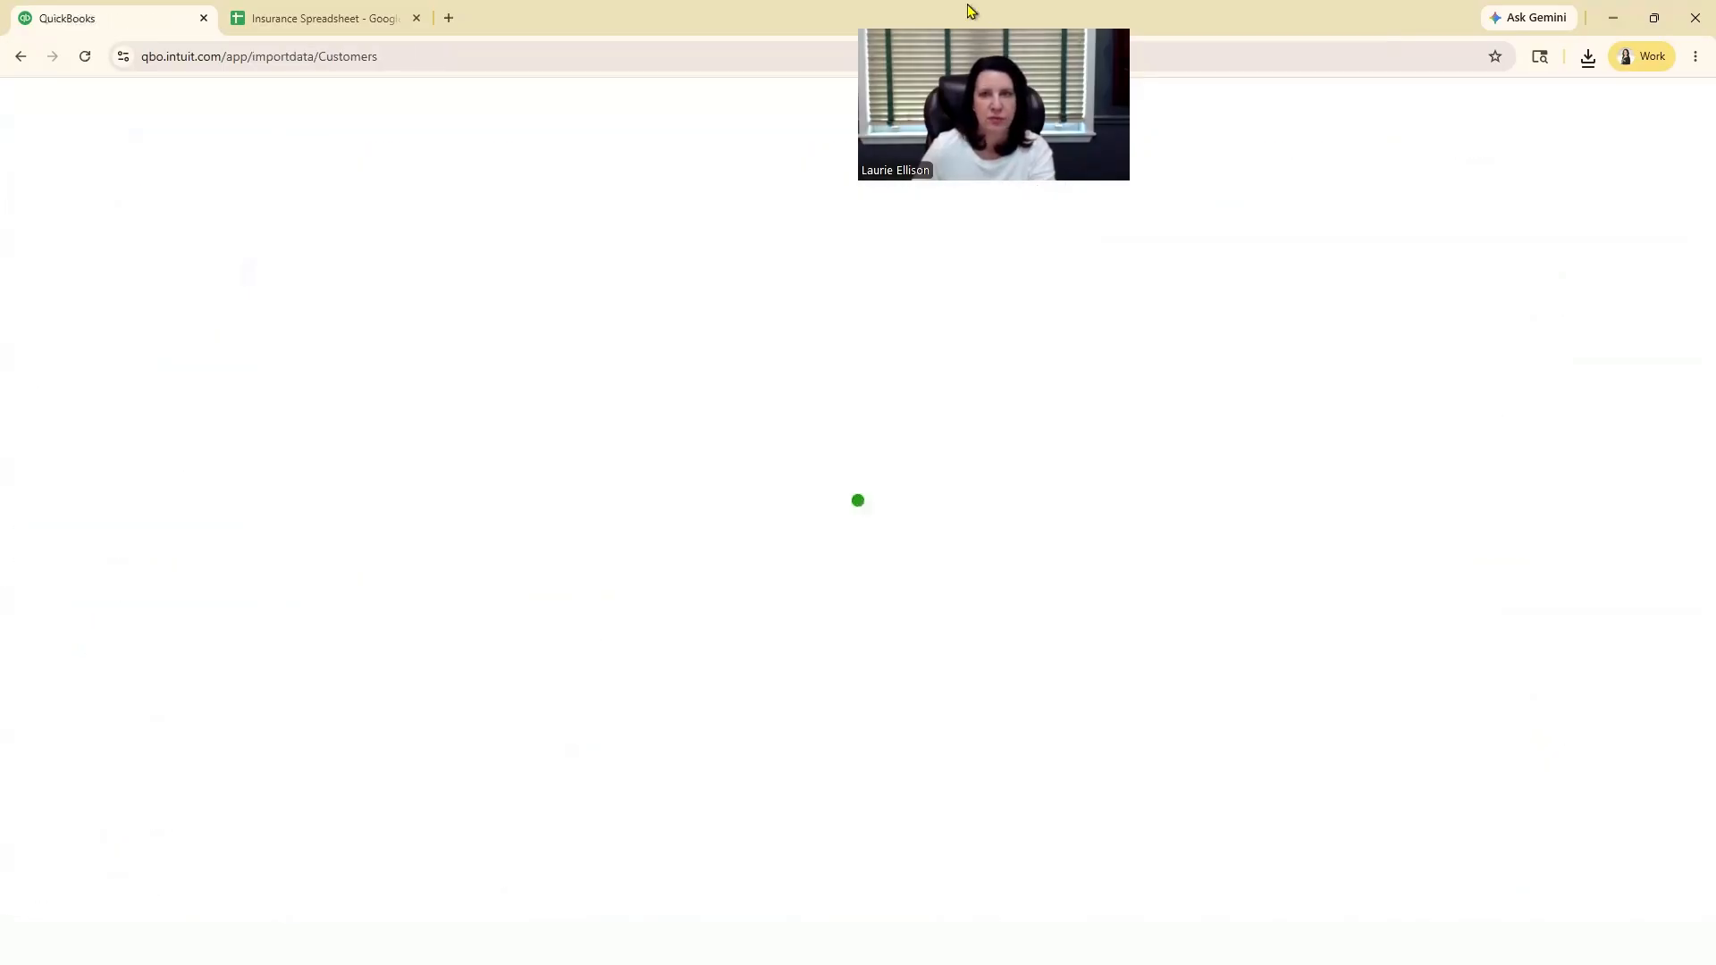
pyautogui.click(447, 479)
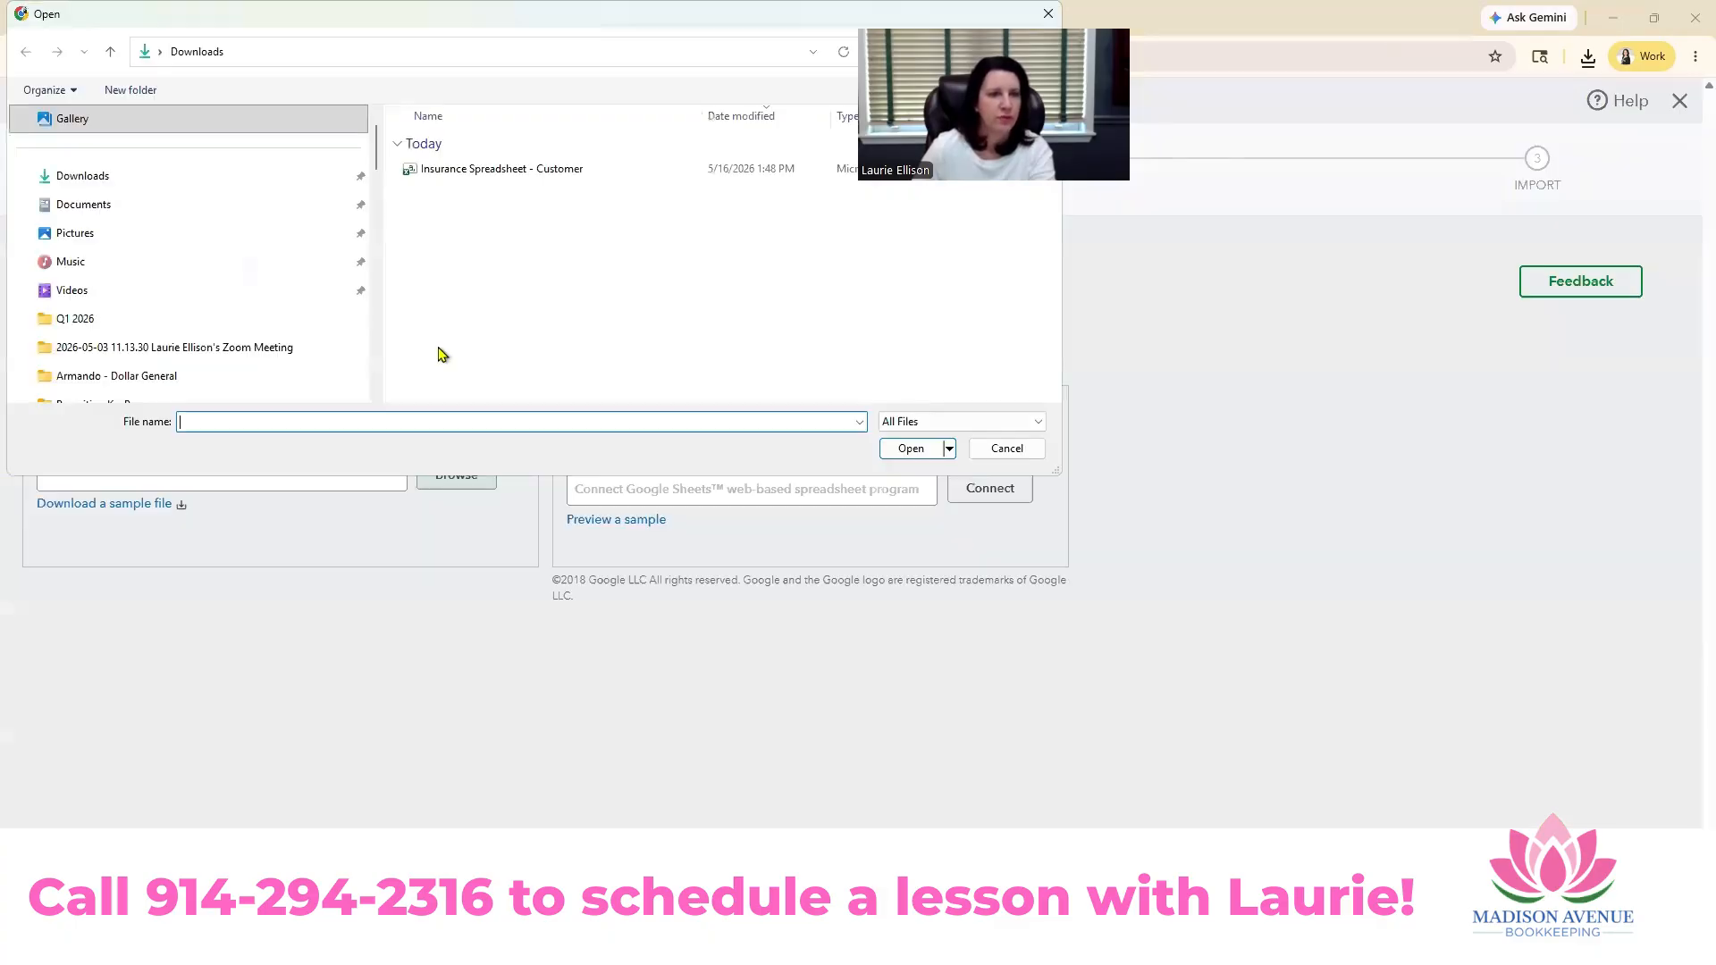
pyautogui.click(482, 169)
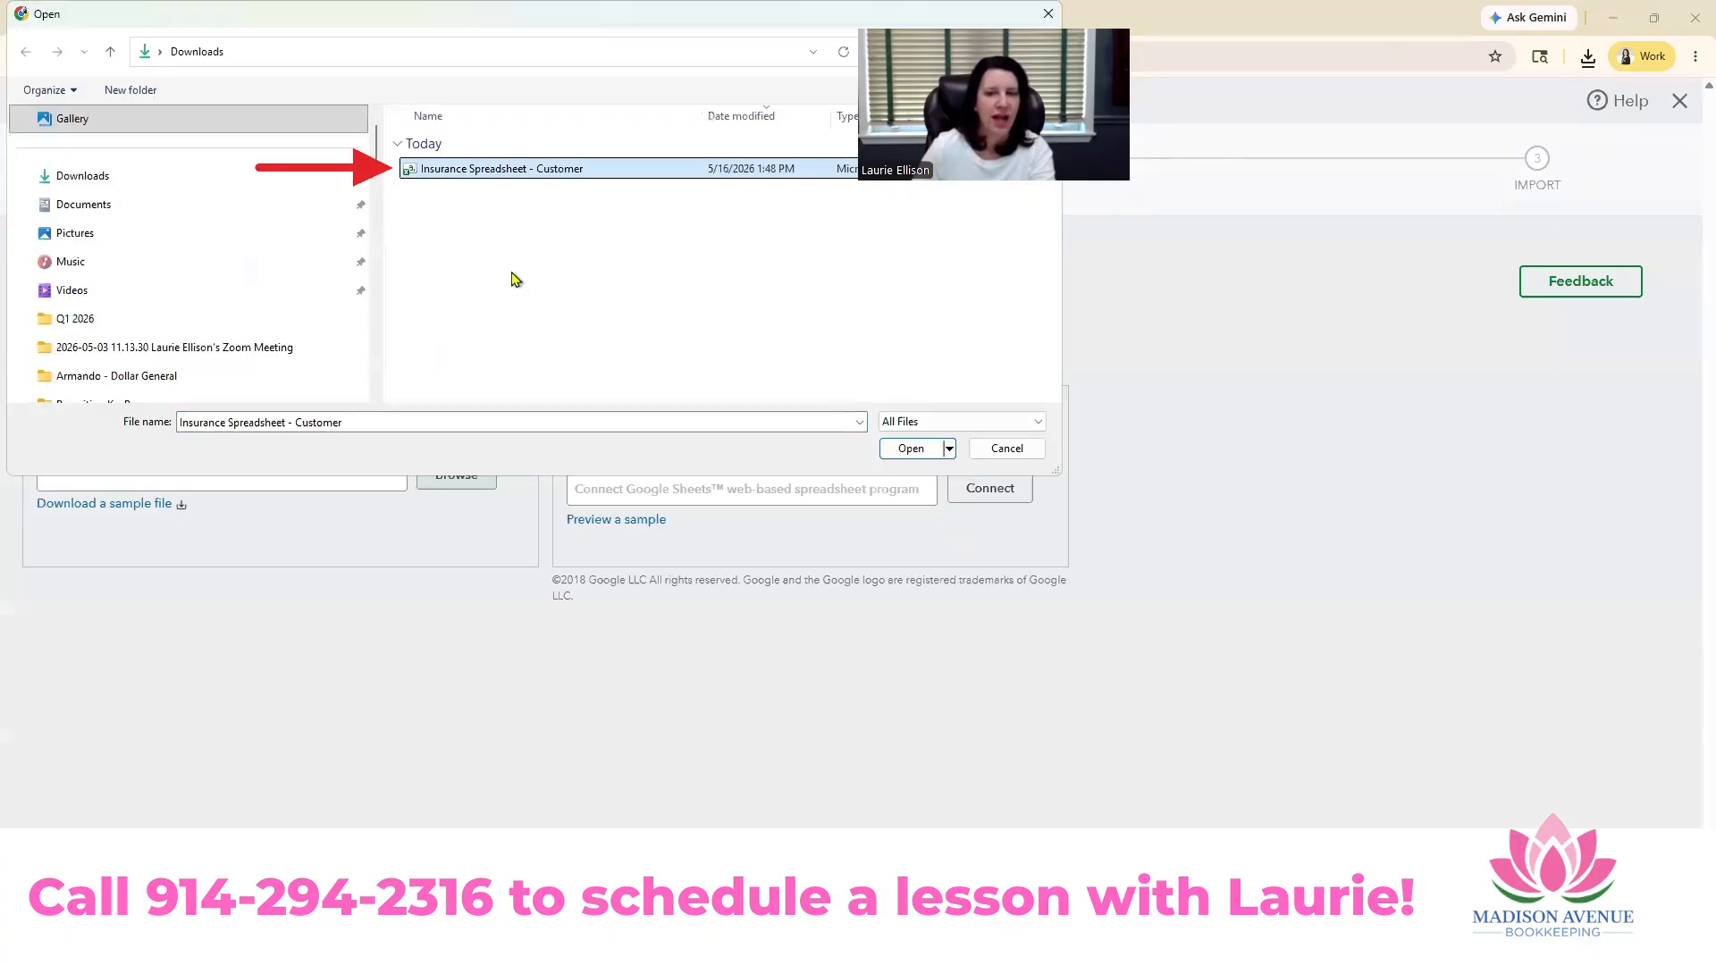
pyautogui.click(911, 449)
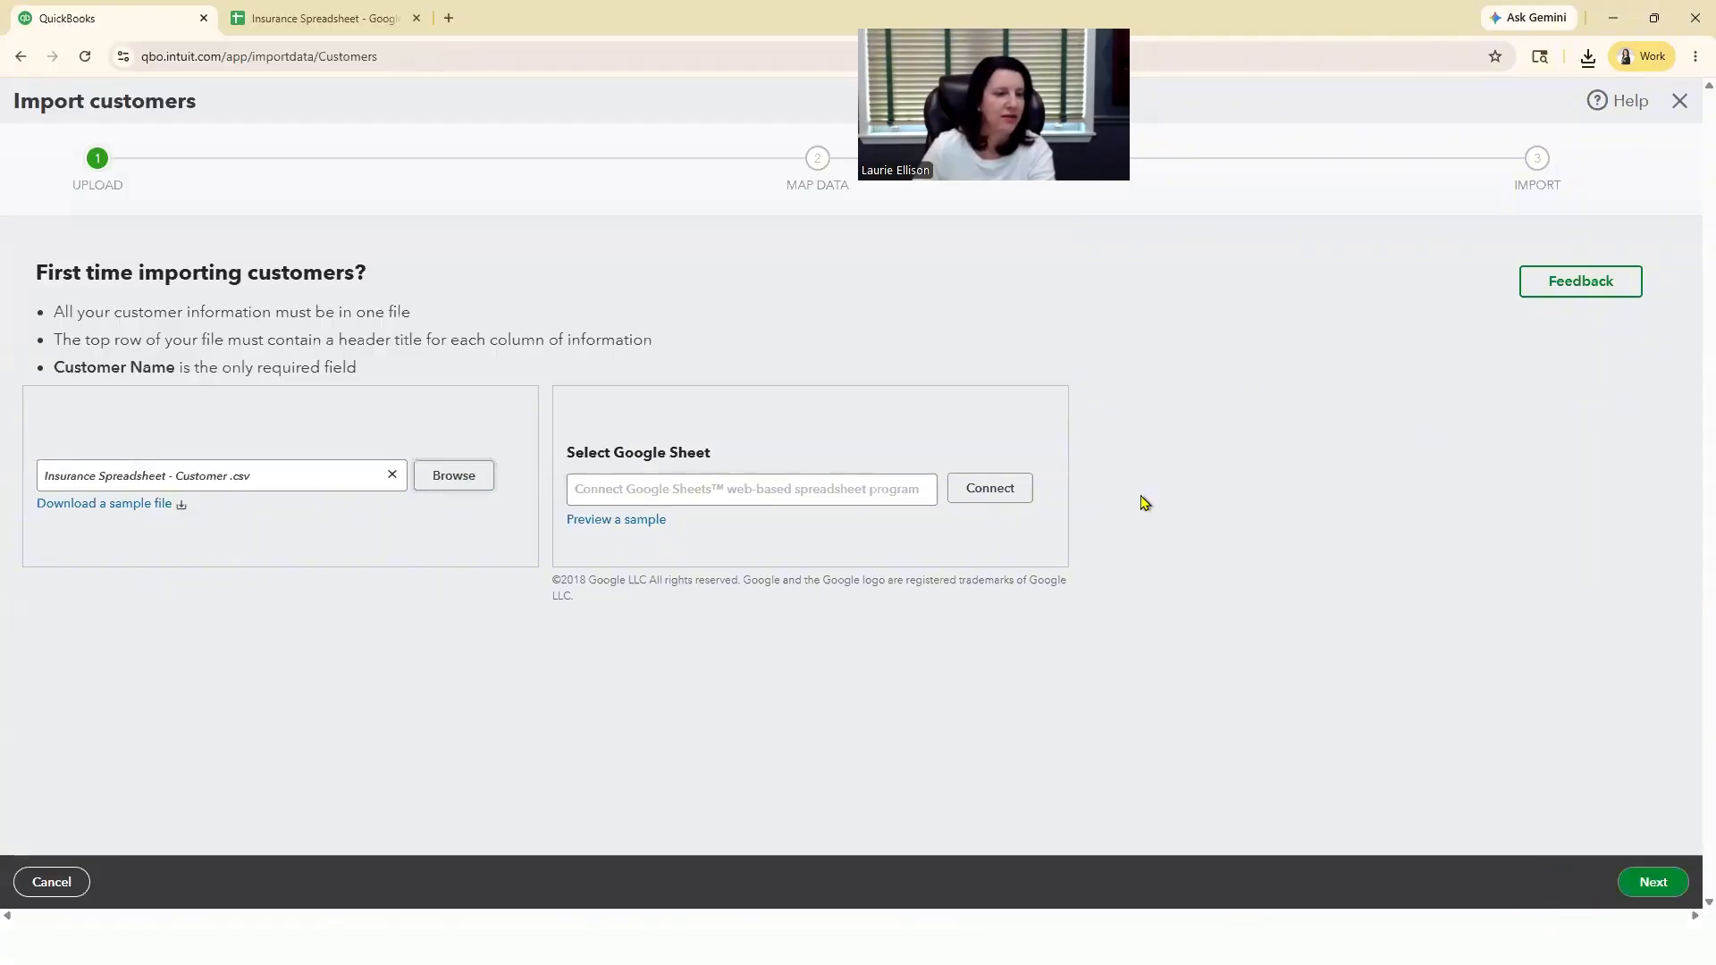
pyautogui.click(1657, 885)
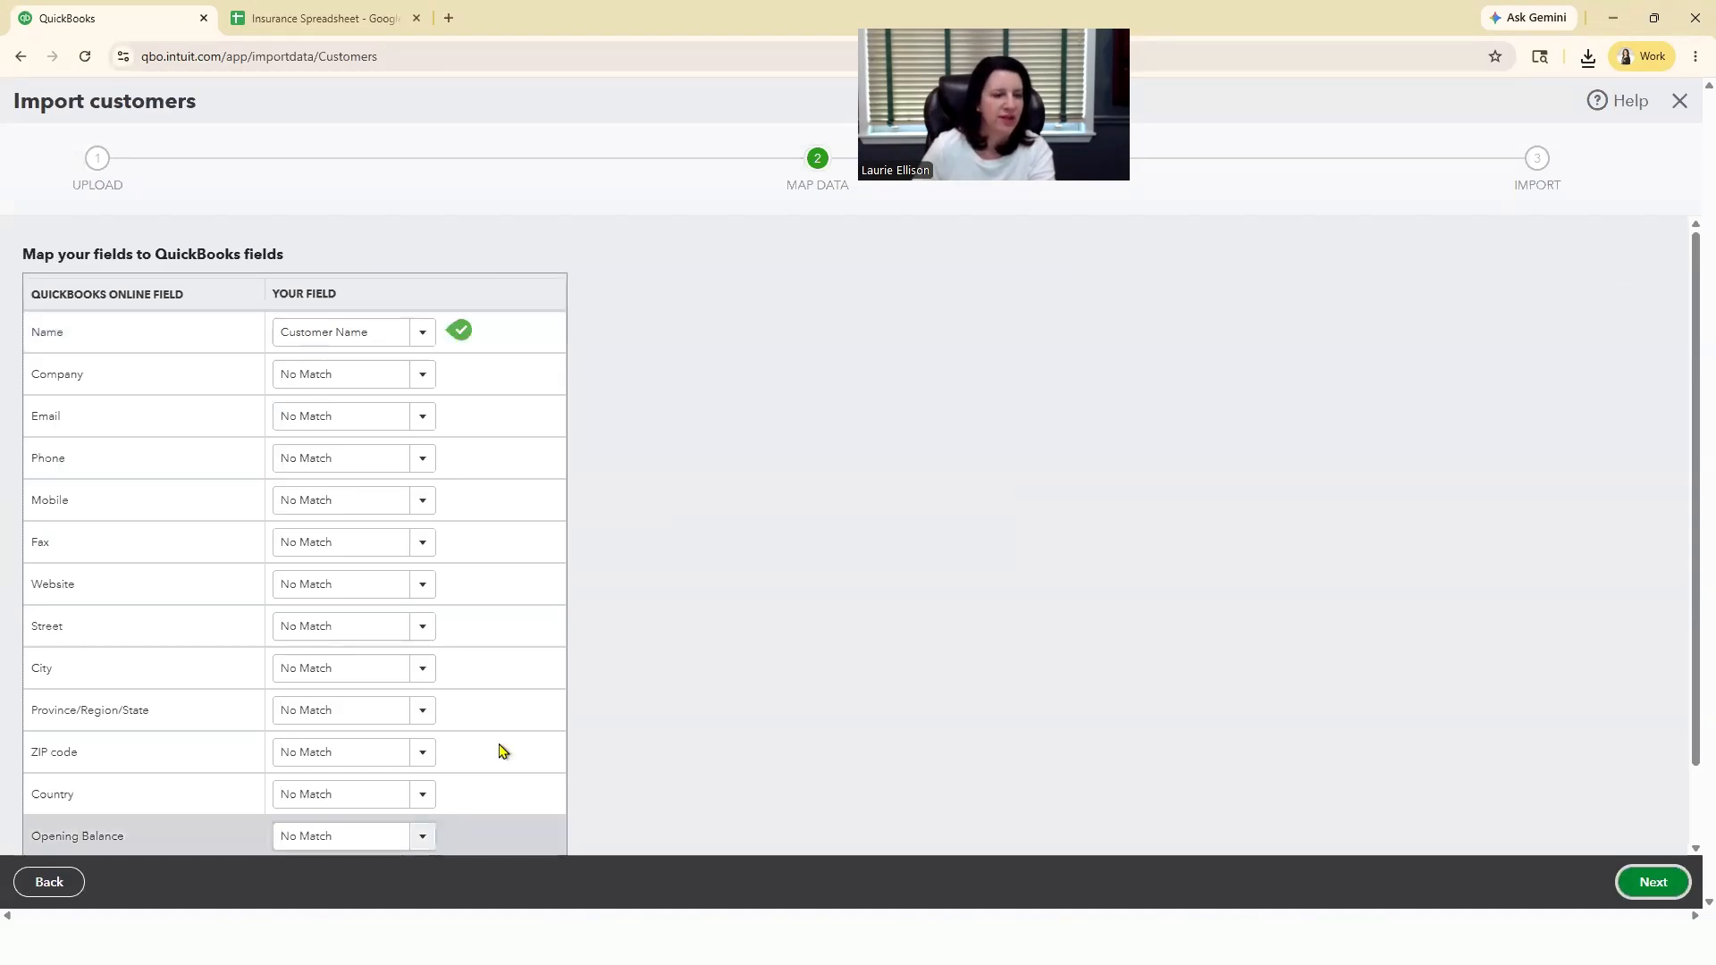
# Step: Complete the customer import with Name mapped to Customer Name and all listed insurance companies included, and review the resulting customer list
pyautogui.scroll(-1, 889, 636)
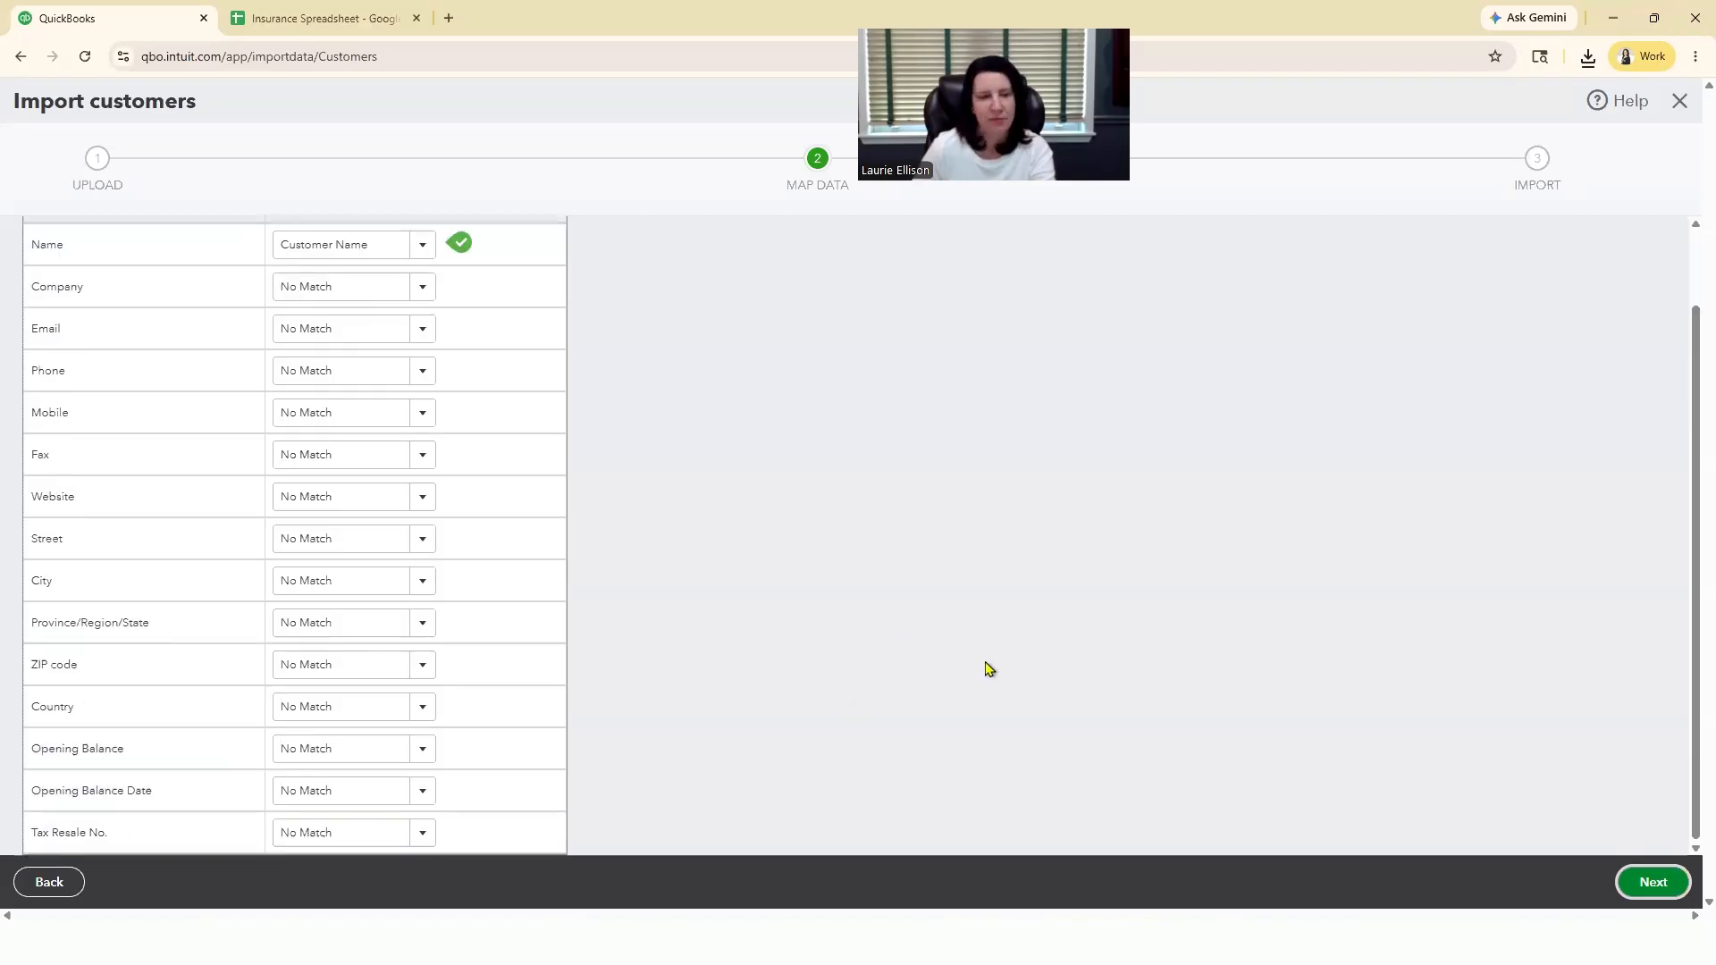
pyautogui.click(1655, 883)
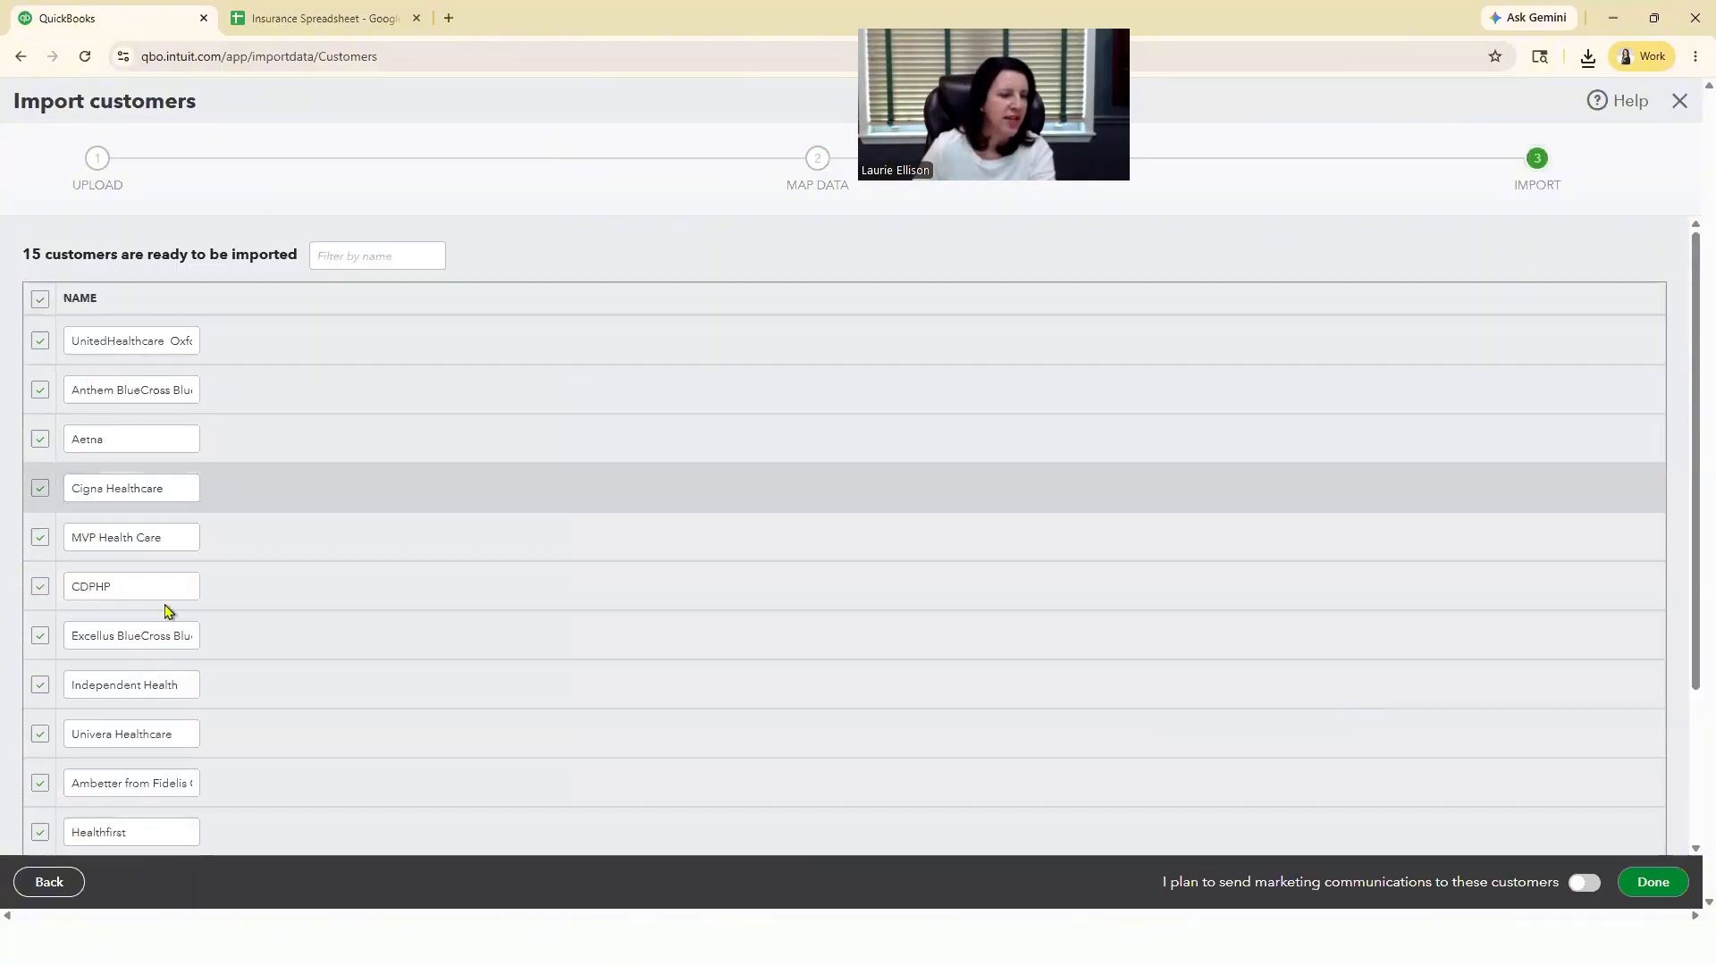
pyautogui.scroll(-3, 116, 771)
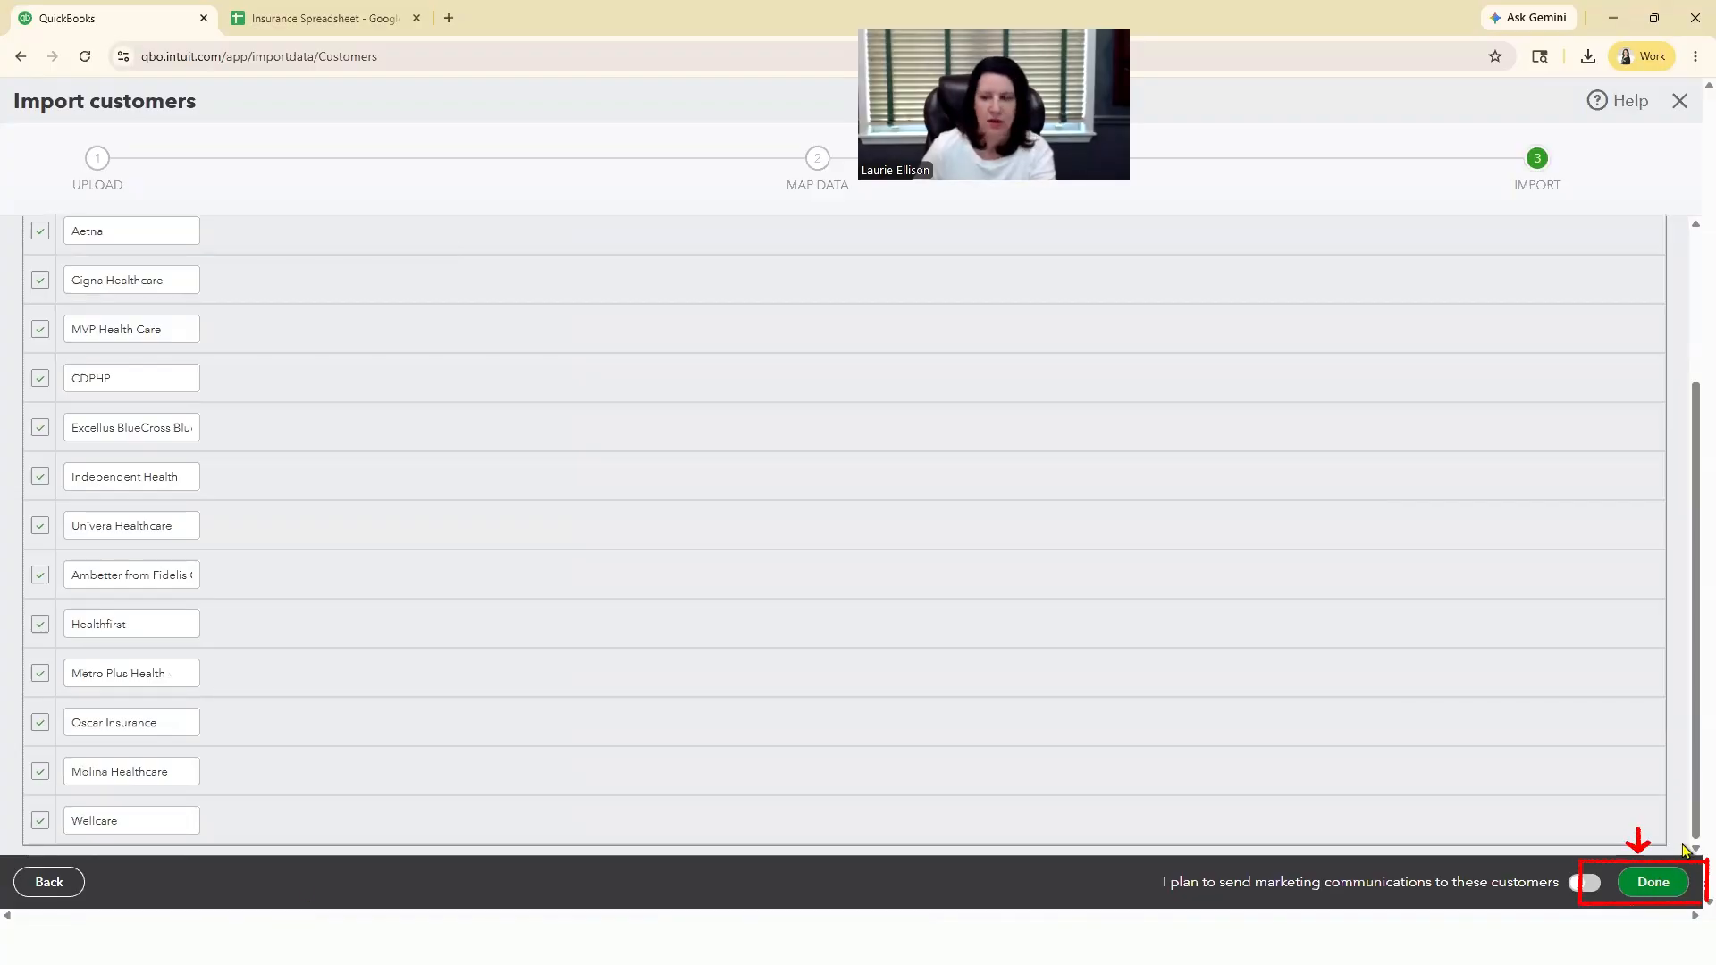
pyautogui.click(1658, 882)
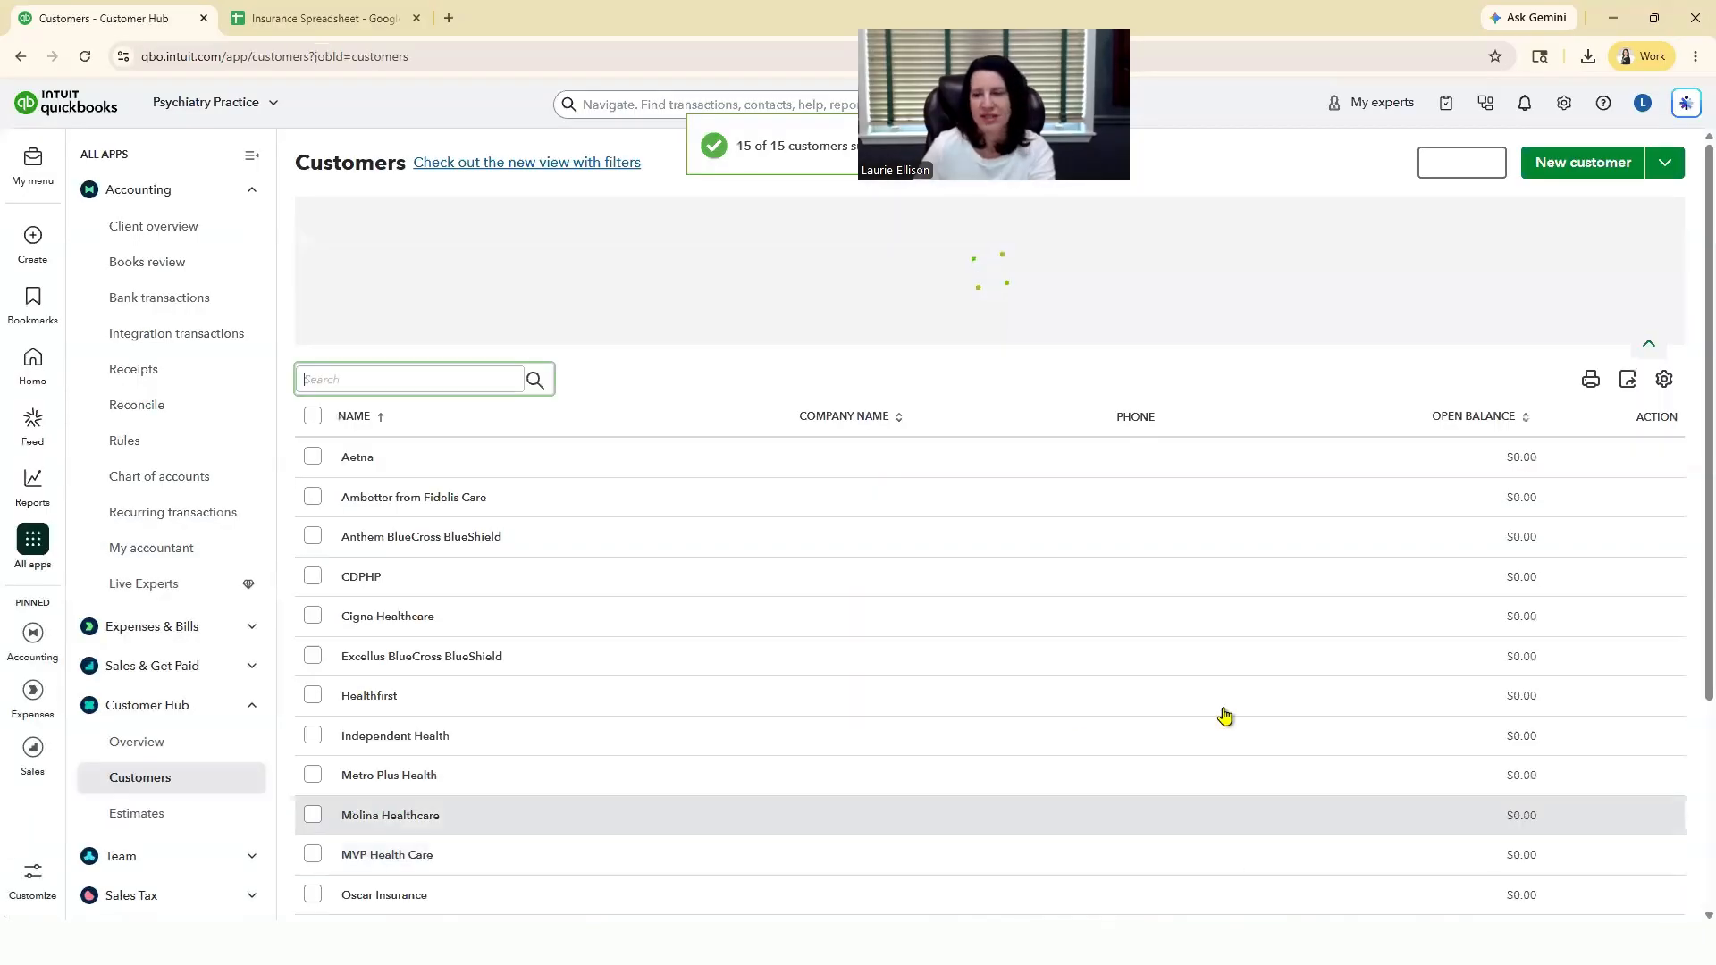
pyautogui.scroll(-3, 1224, 709)
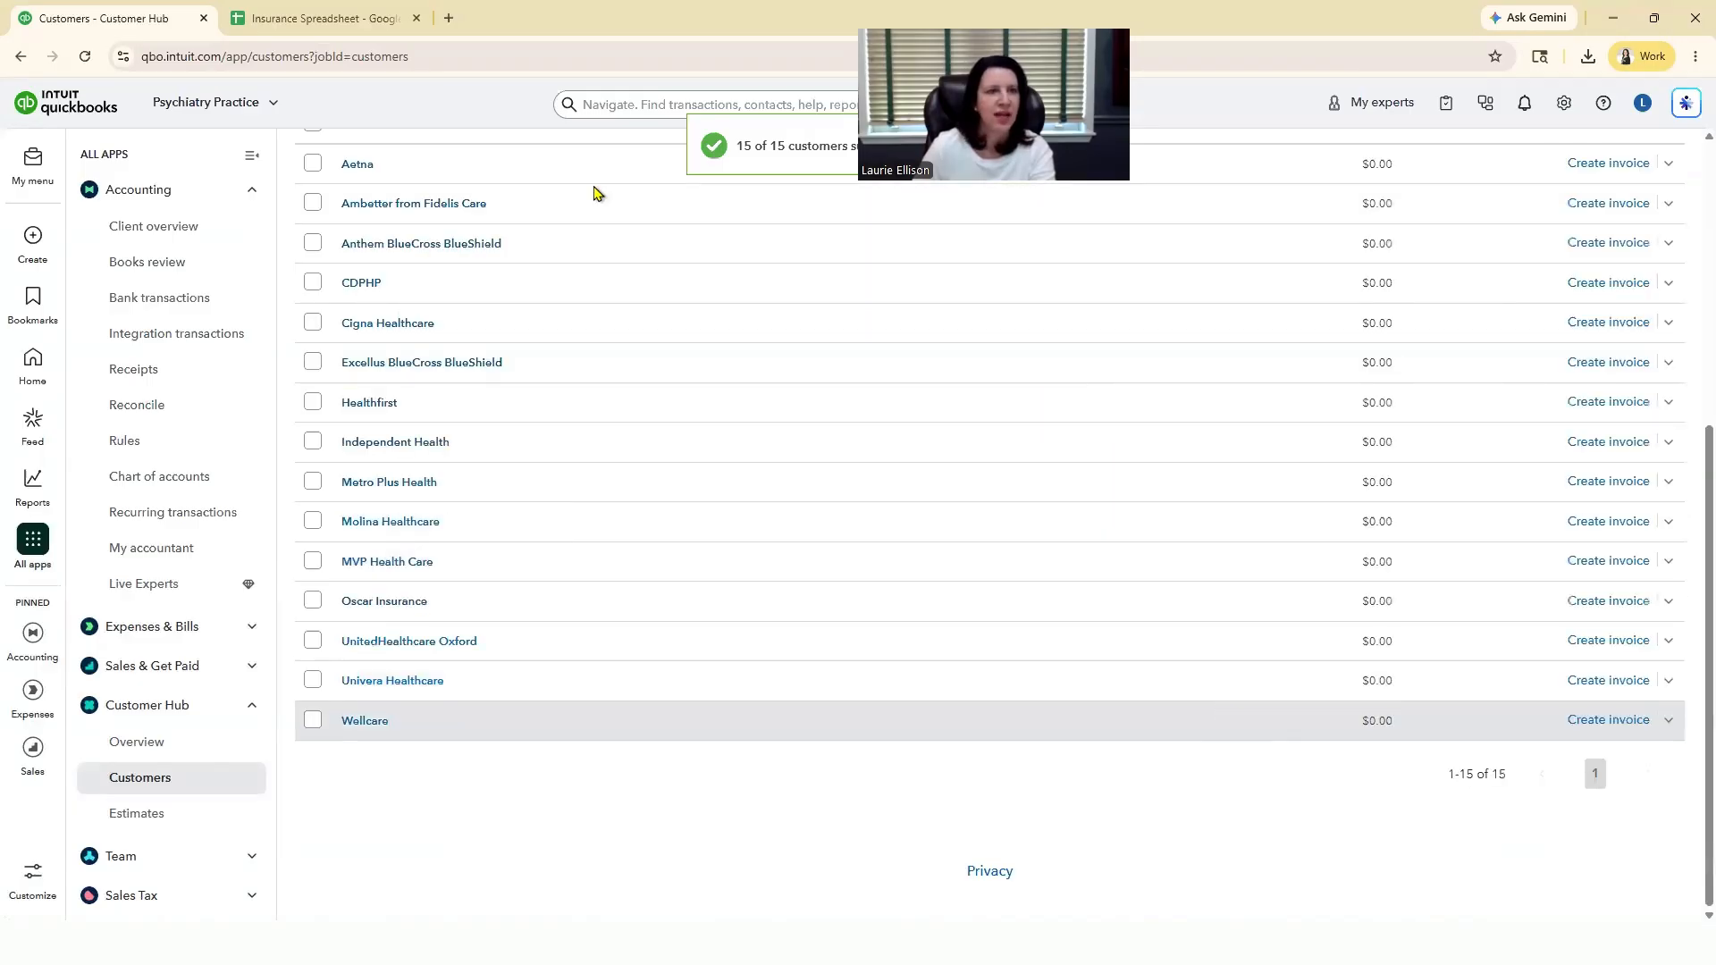
pyautogui.scroll(3, 592, 190)
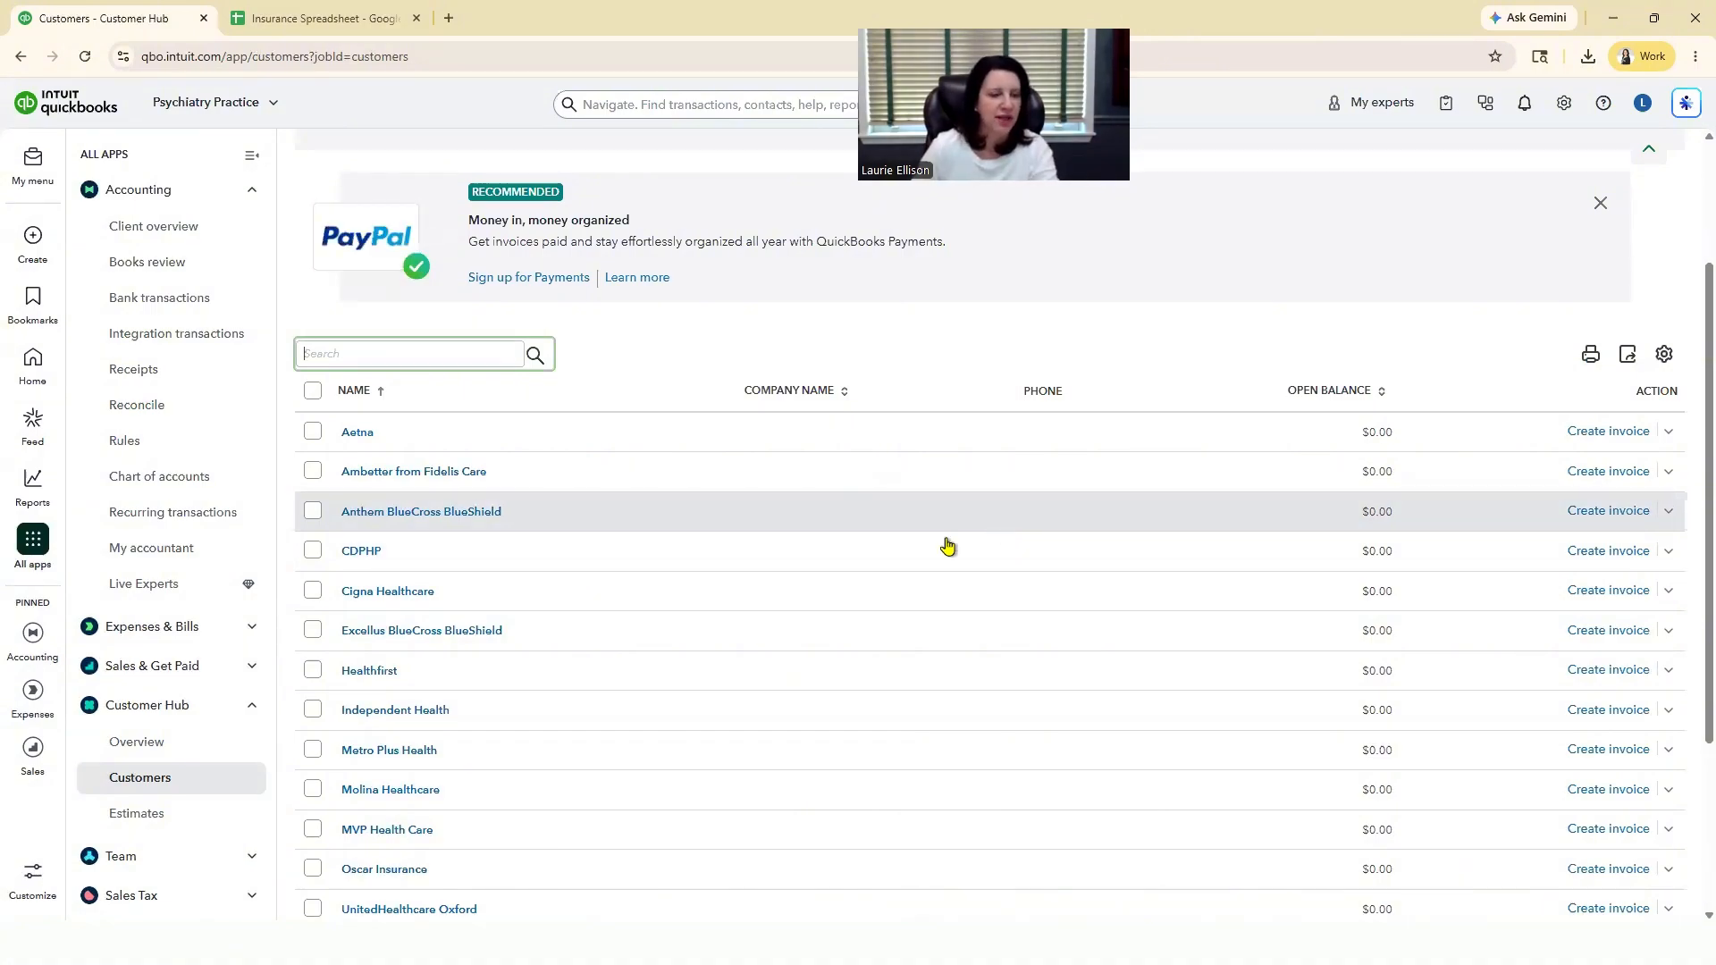
pyautogui.scroll(-1, 540, 249)
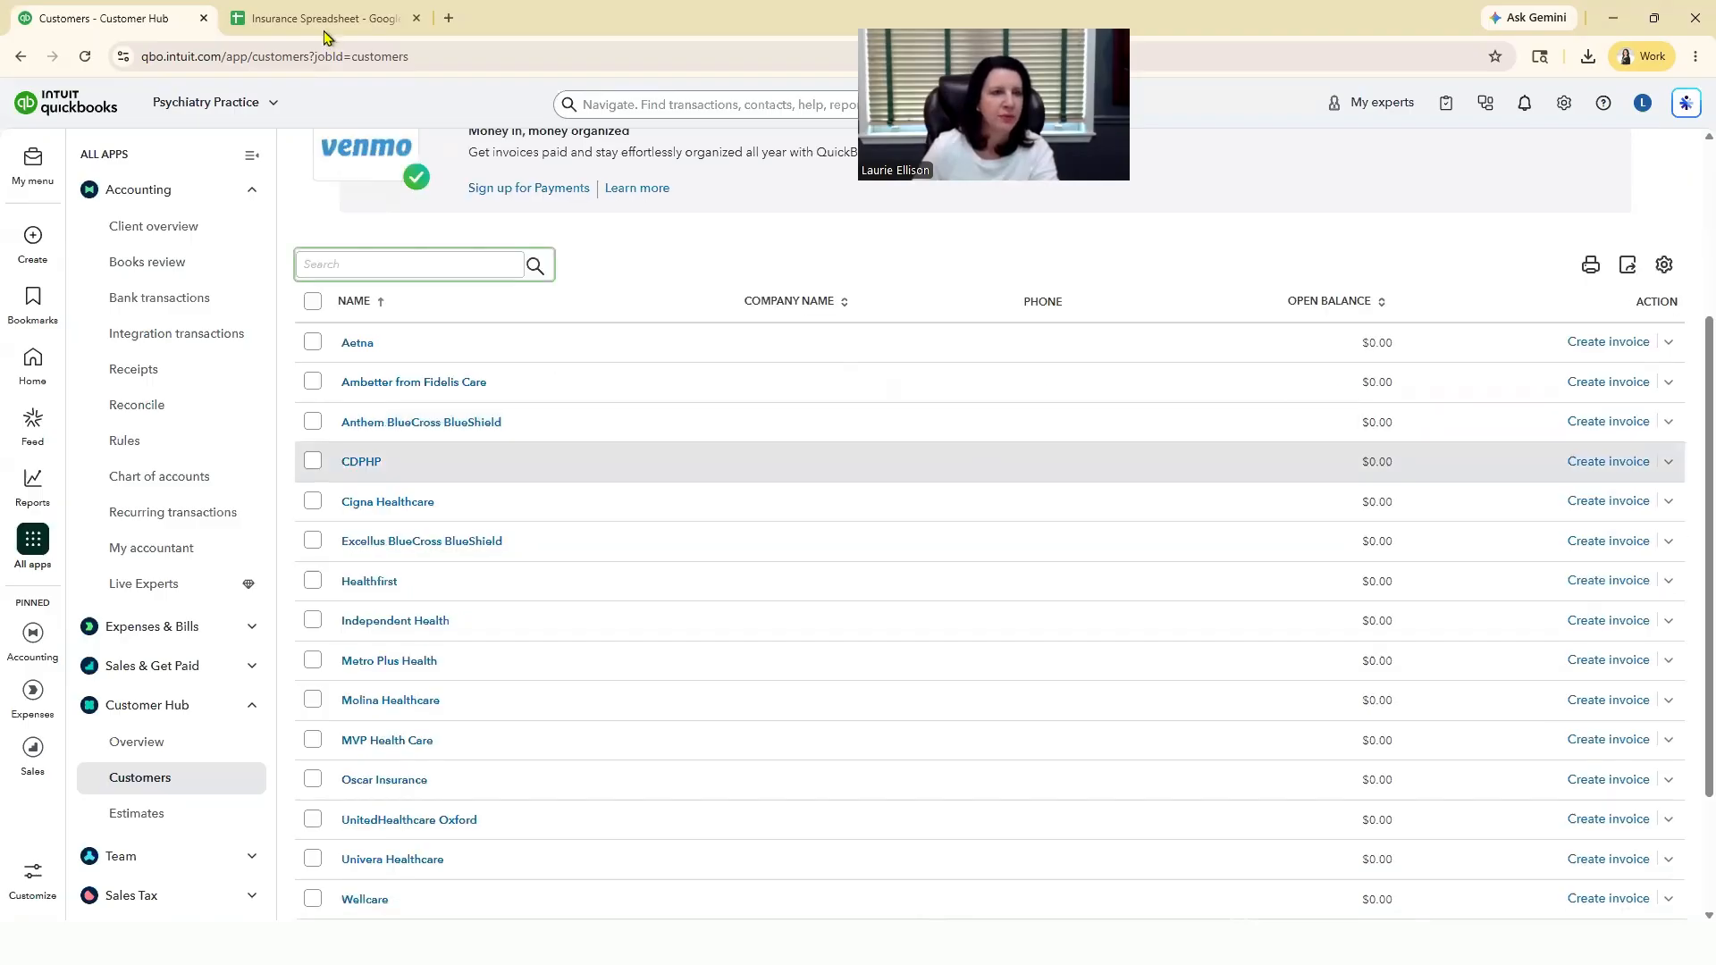
pyautogui.click(324, 19)
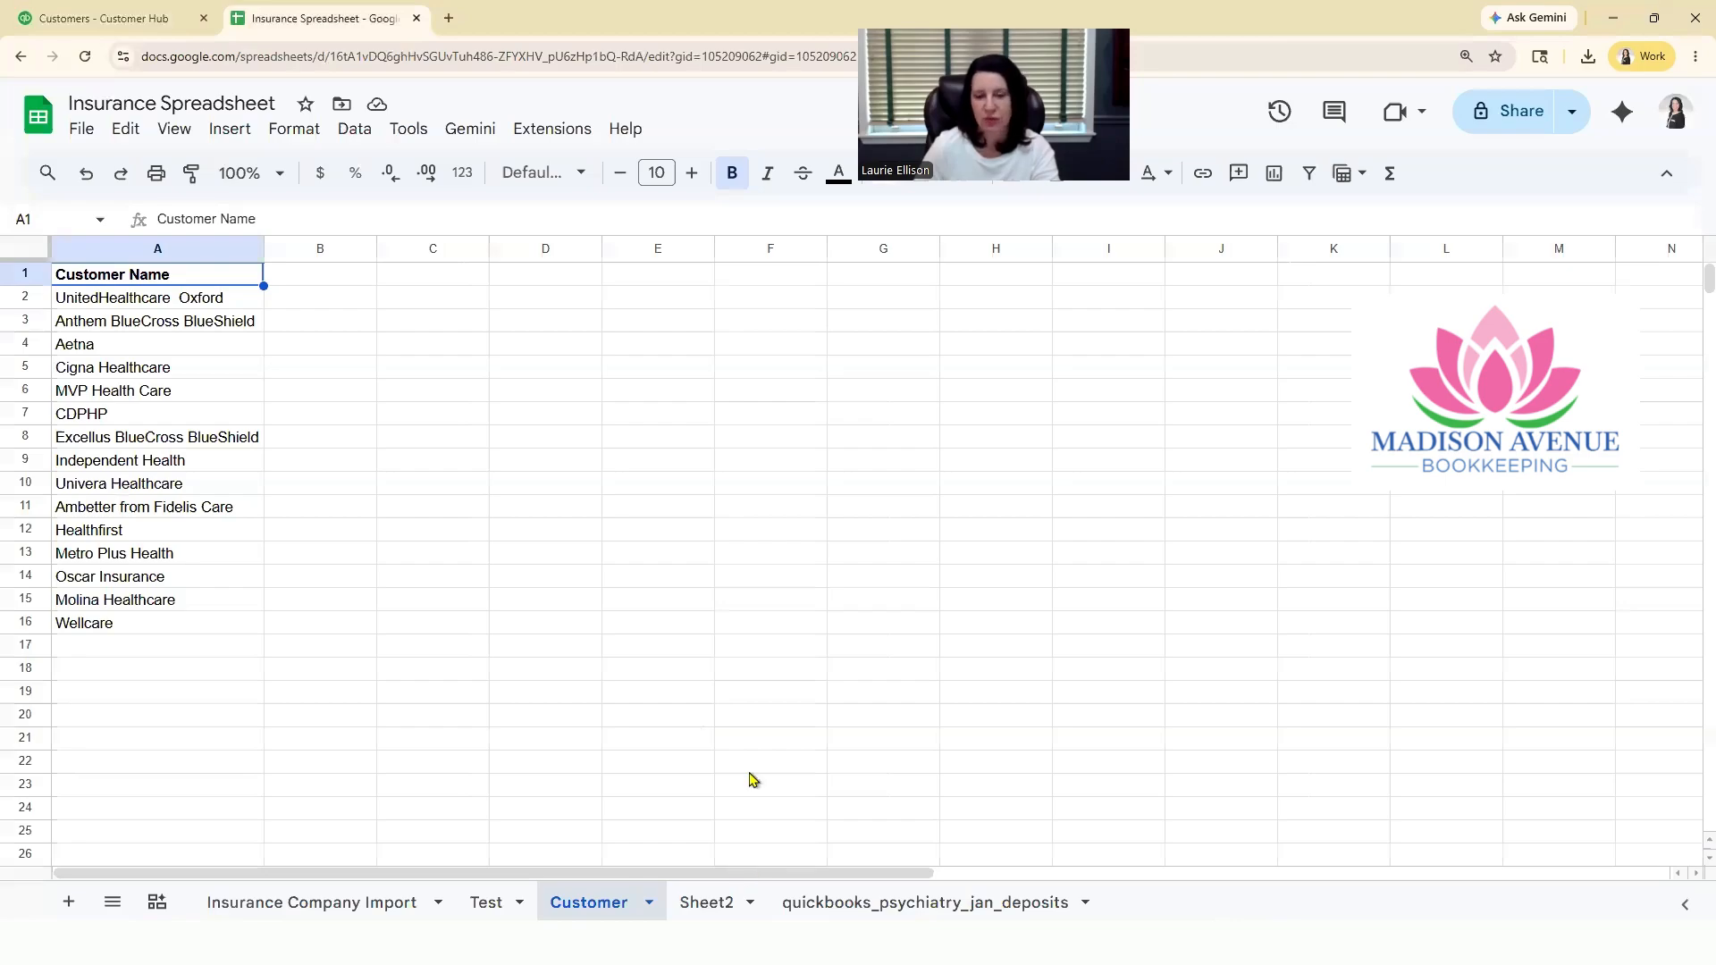
pyautogui.click(104, 18)
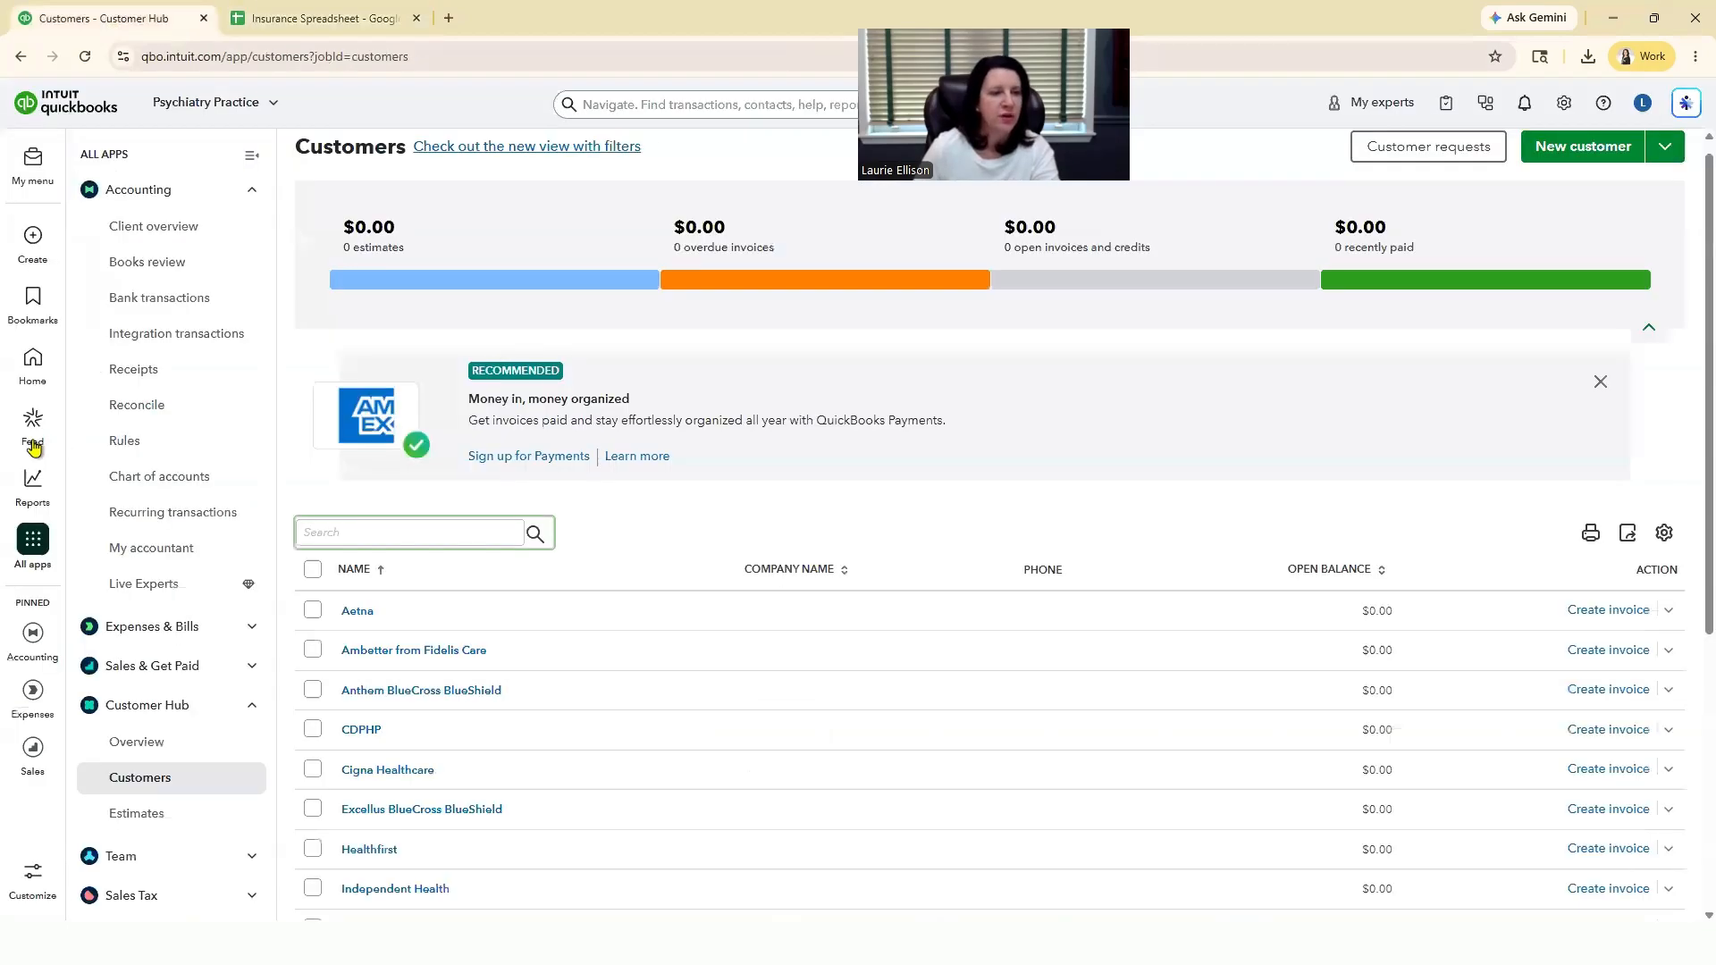
# Step: Run the Profit and Loss report with a start date of 01/01/2026 and display its columns by months
pyautogui.moveTo(33, 487)
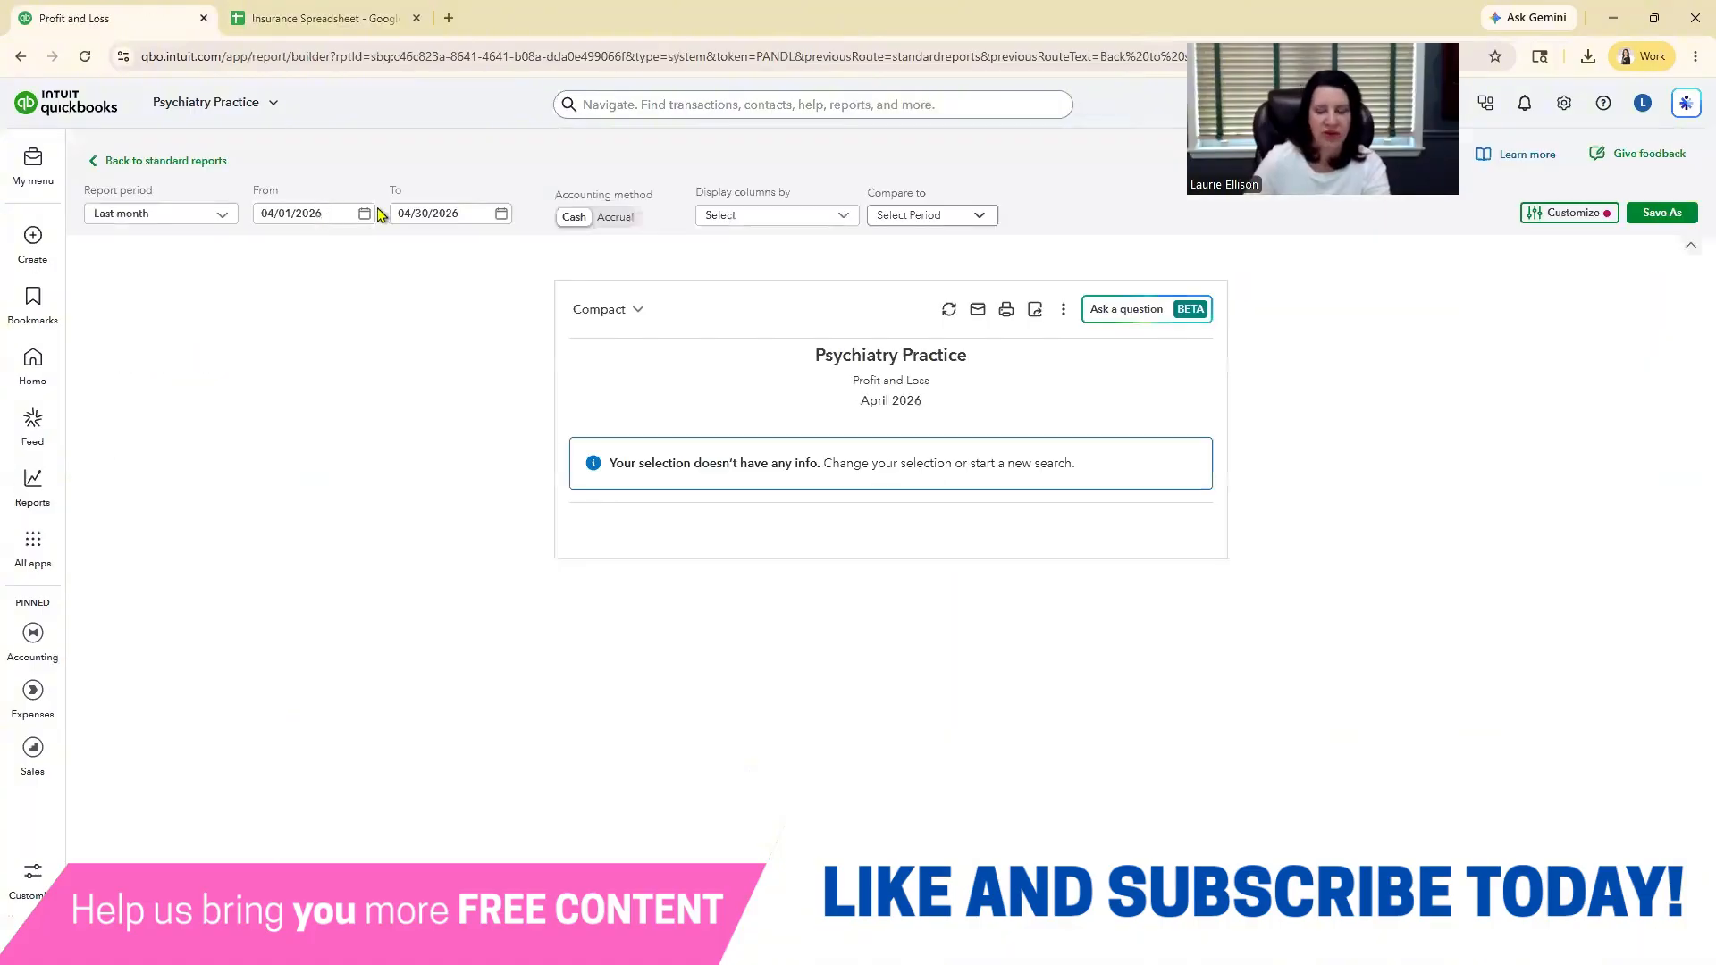
pyautogui.click(308, 213)
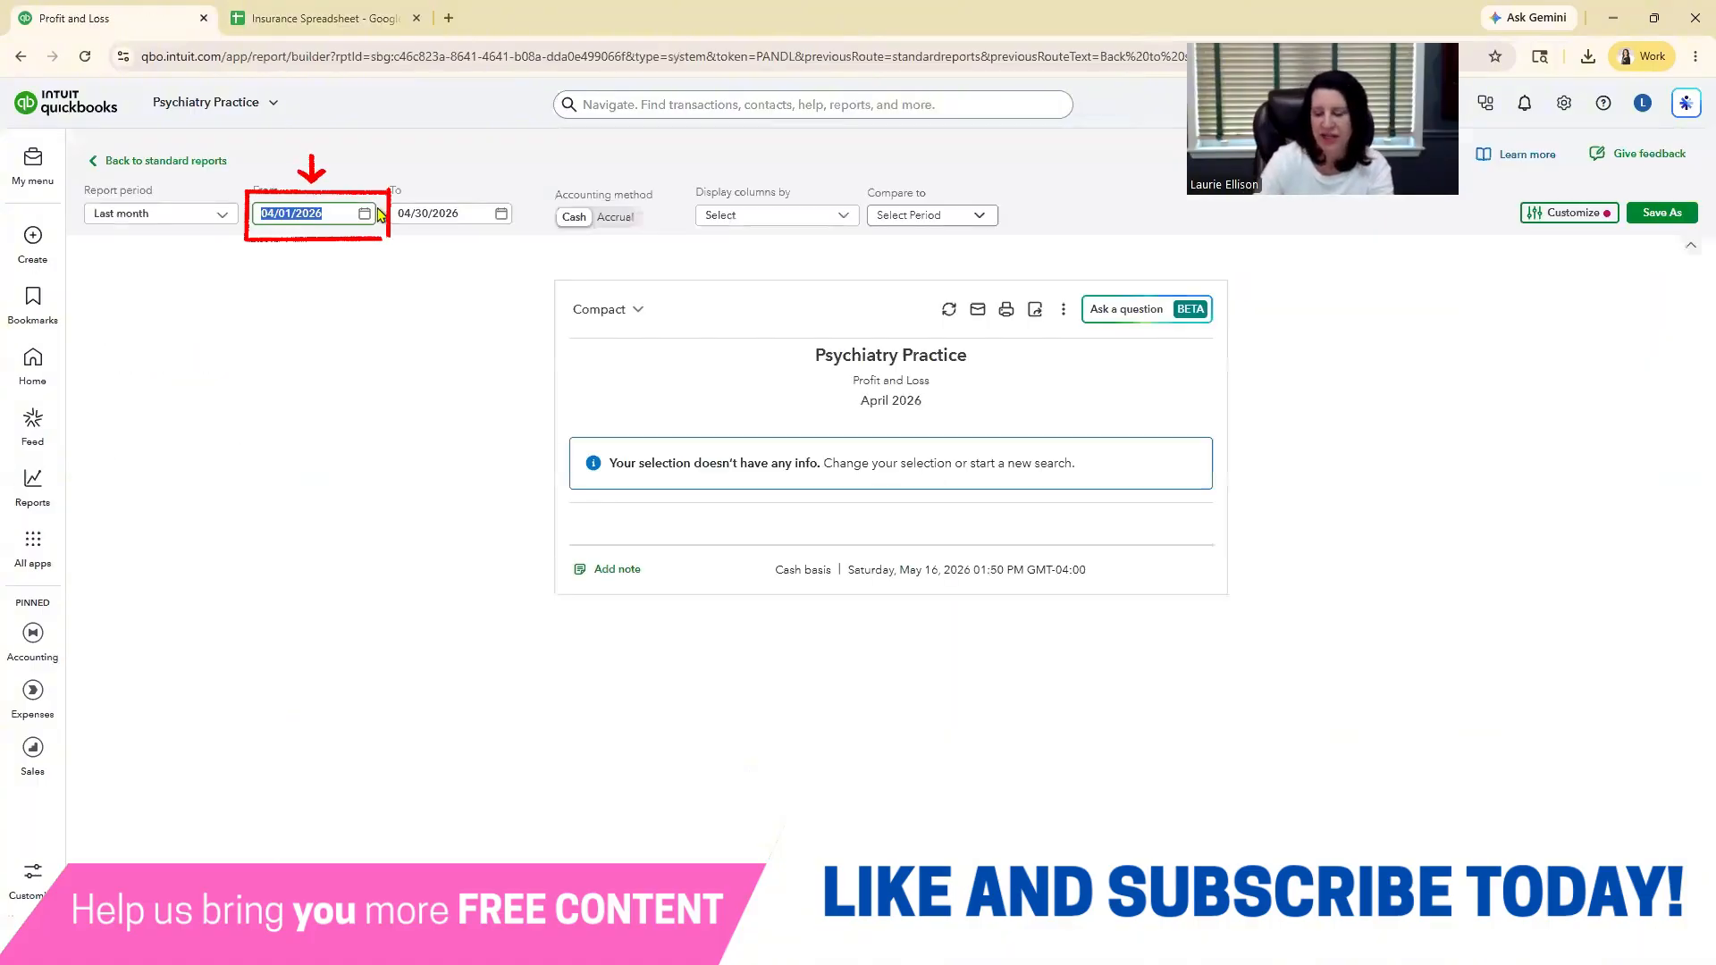
pyautogui.write('1/1/26')
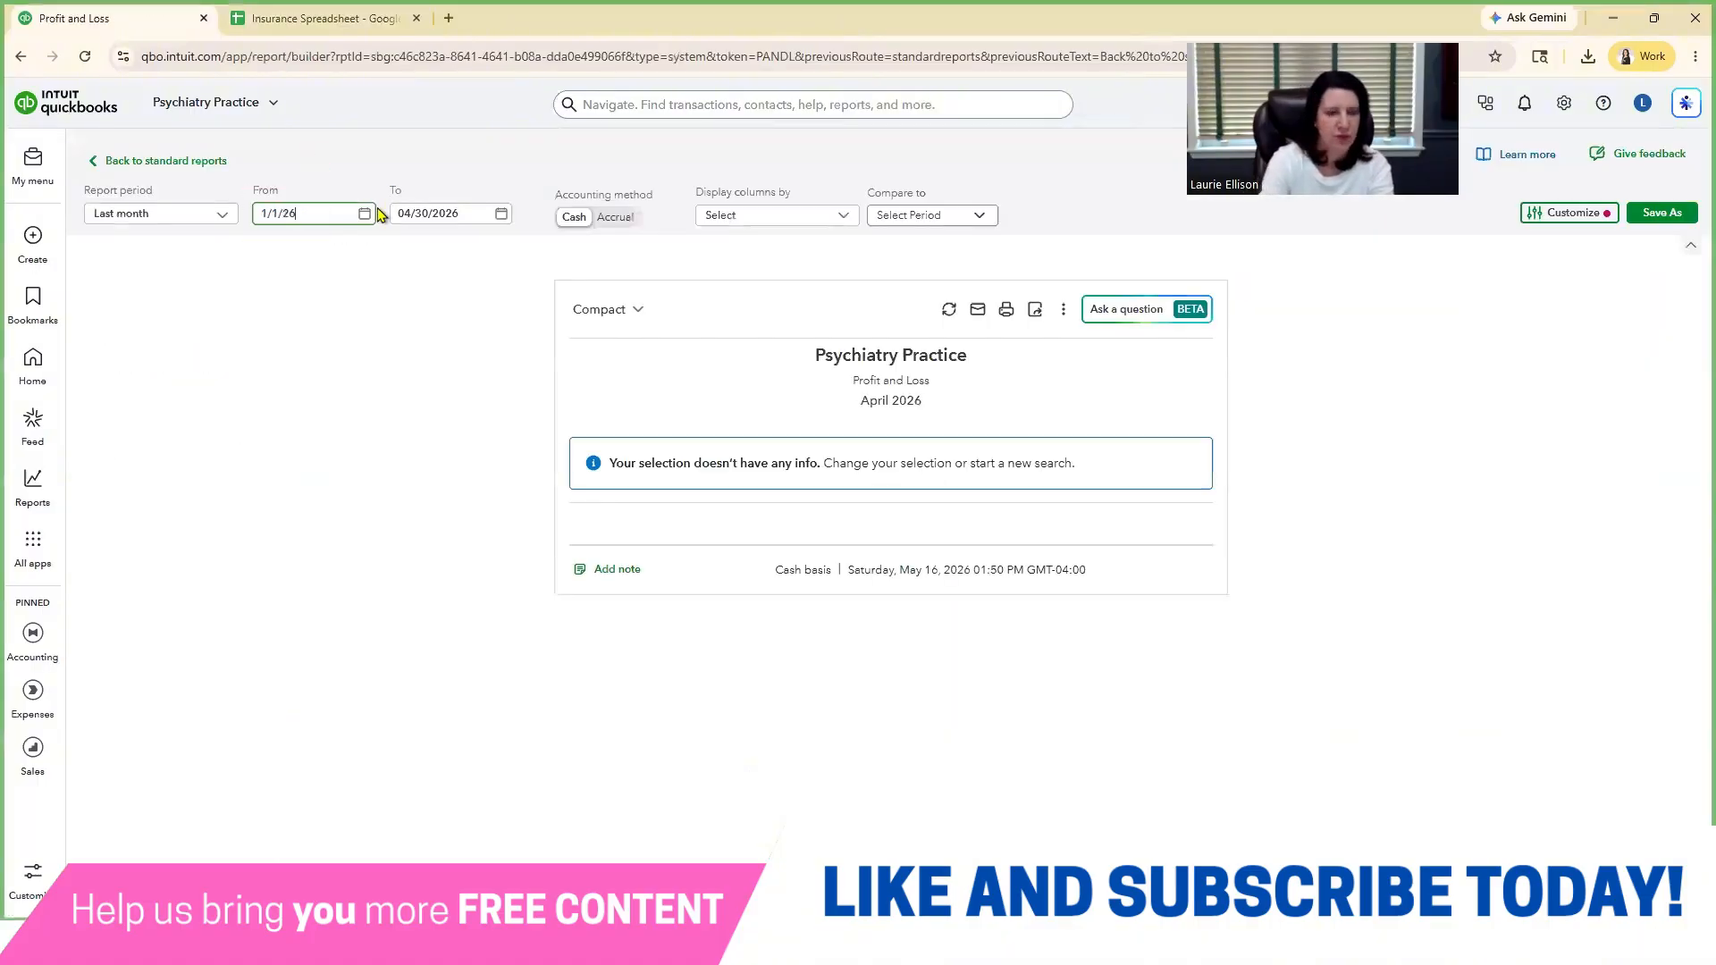
pyautogui.press('Tab')
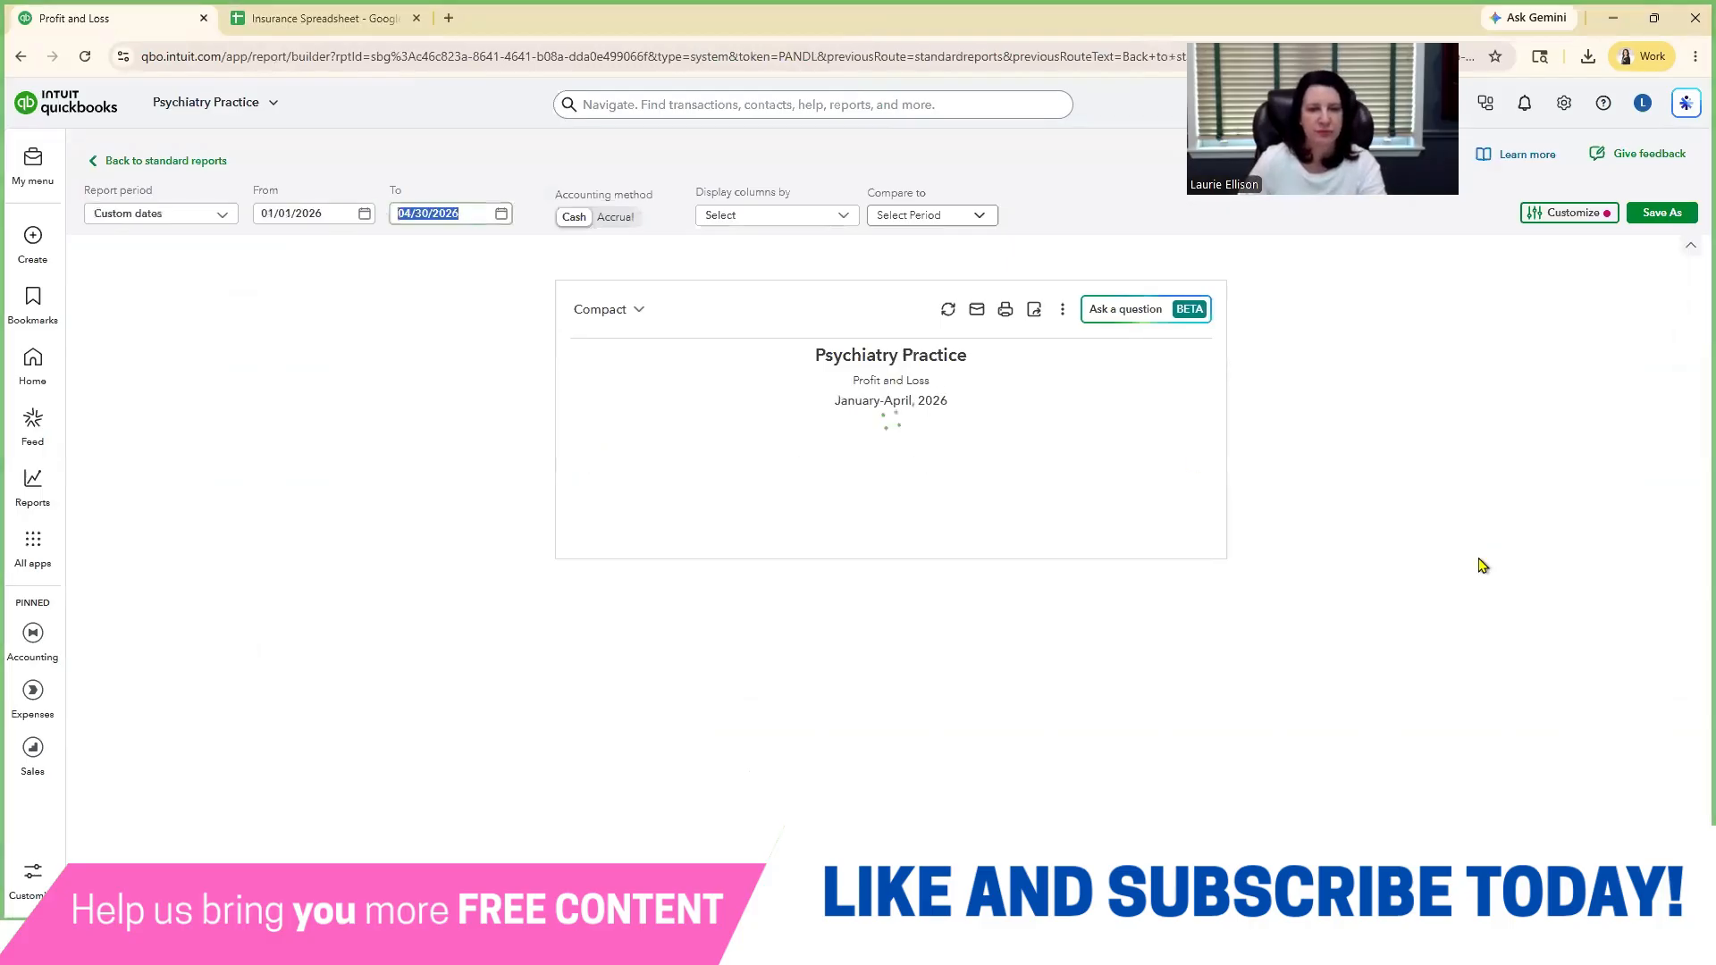
pyautogui.click(789, 221)
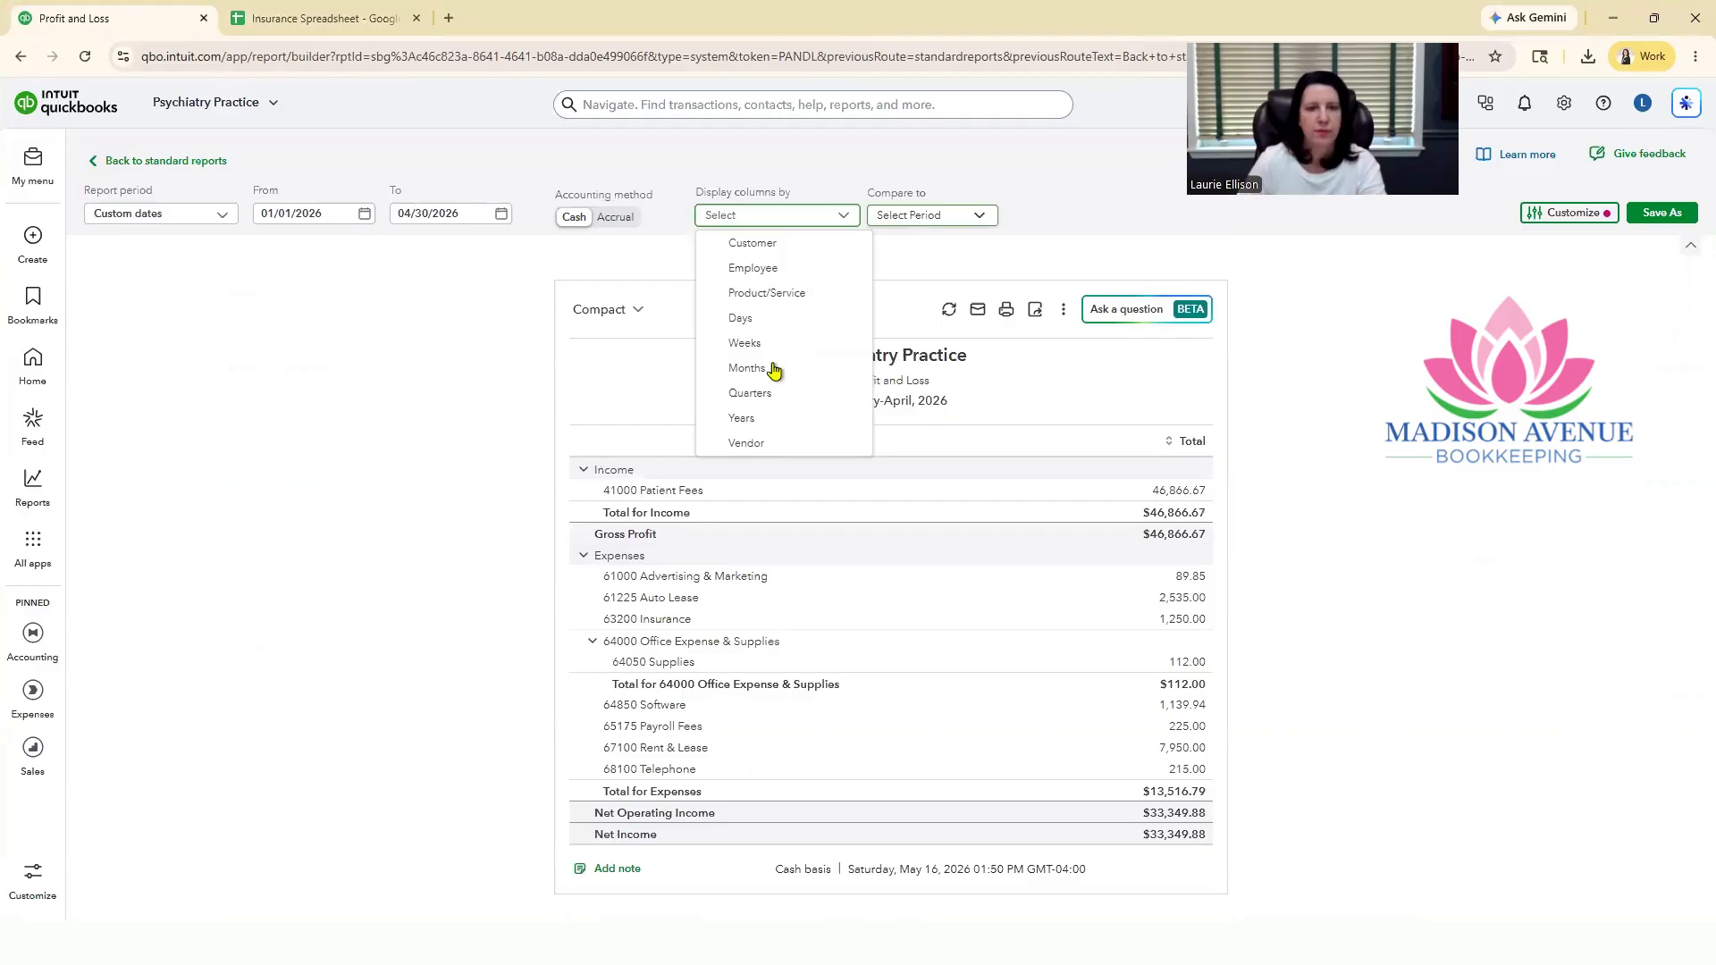
pyautogui.press('Return')
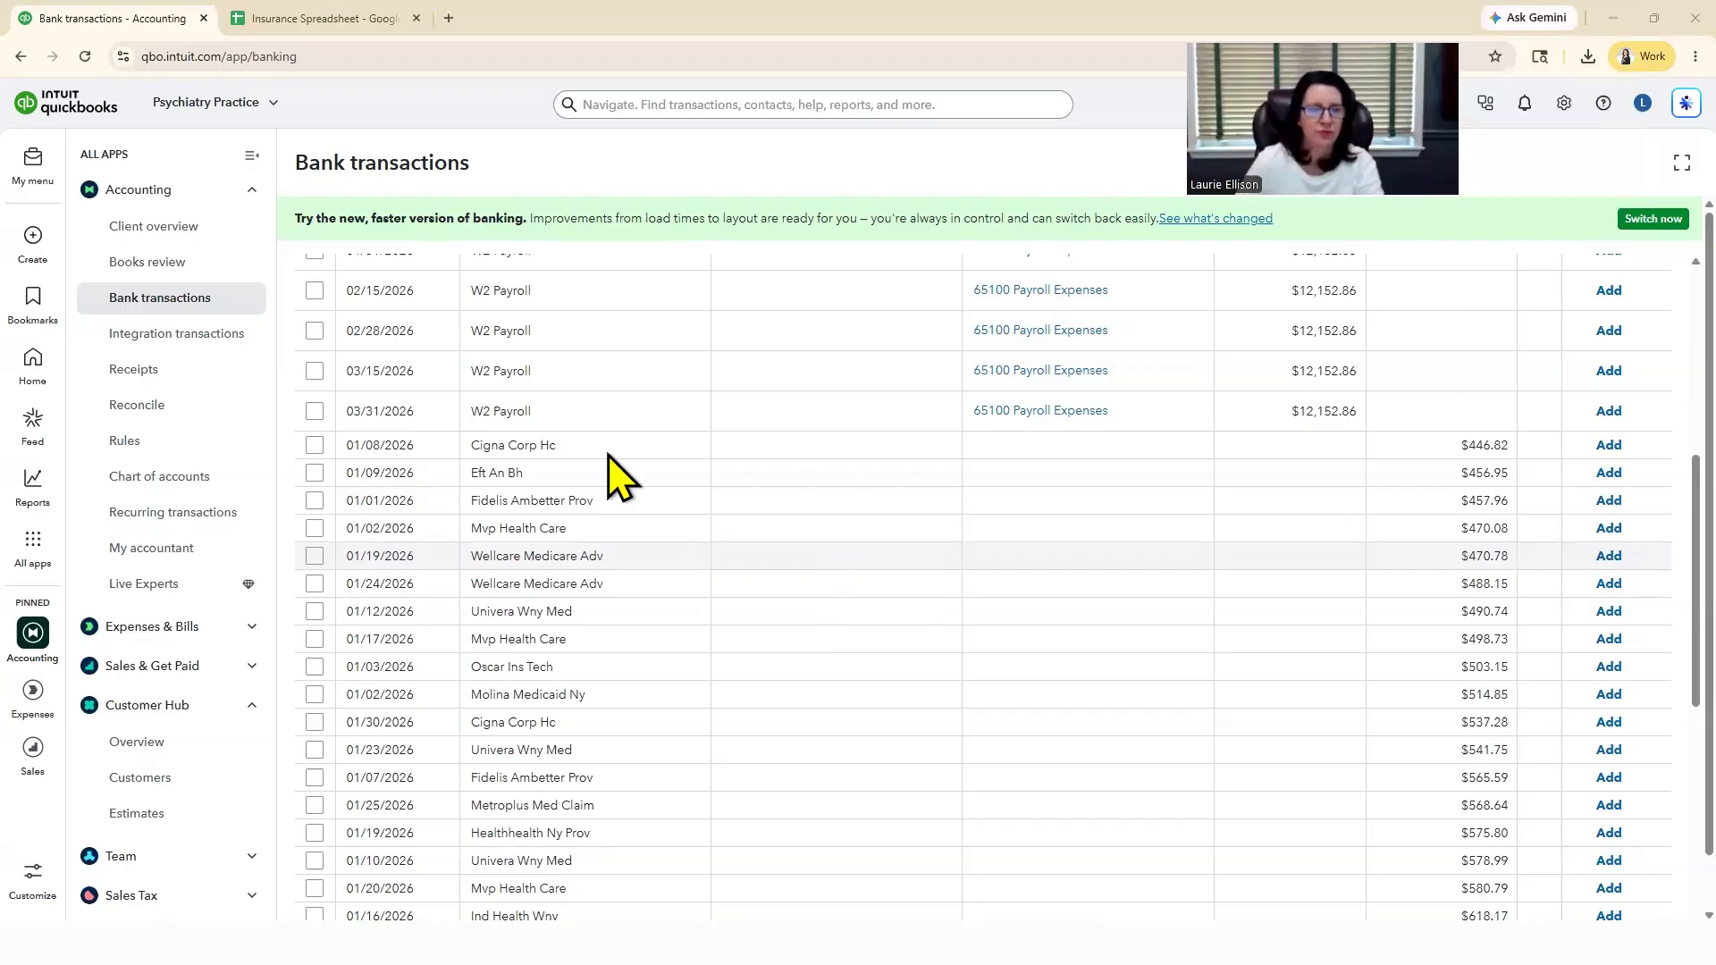
# Step: In Bank transactions, categorize the 01/08/2026 Cigna Corp Hc deposit with payee Cigna Healthcare and the Cigna Healthcare subaccount of Insurance Income
pyautogui.click(758, 444)
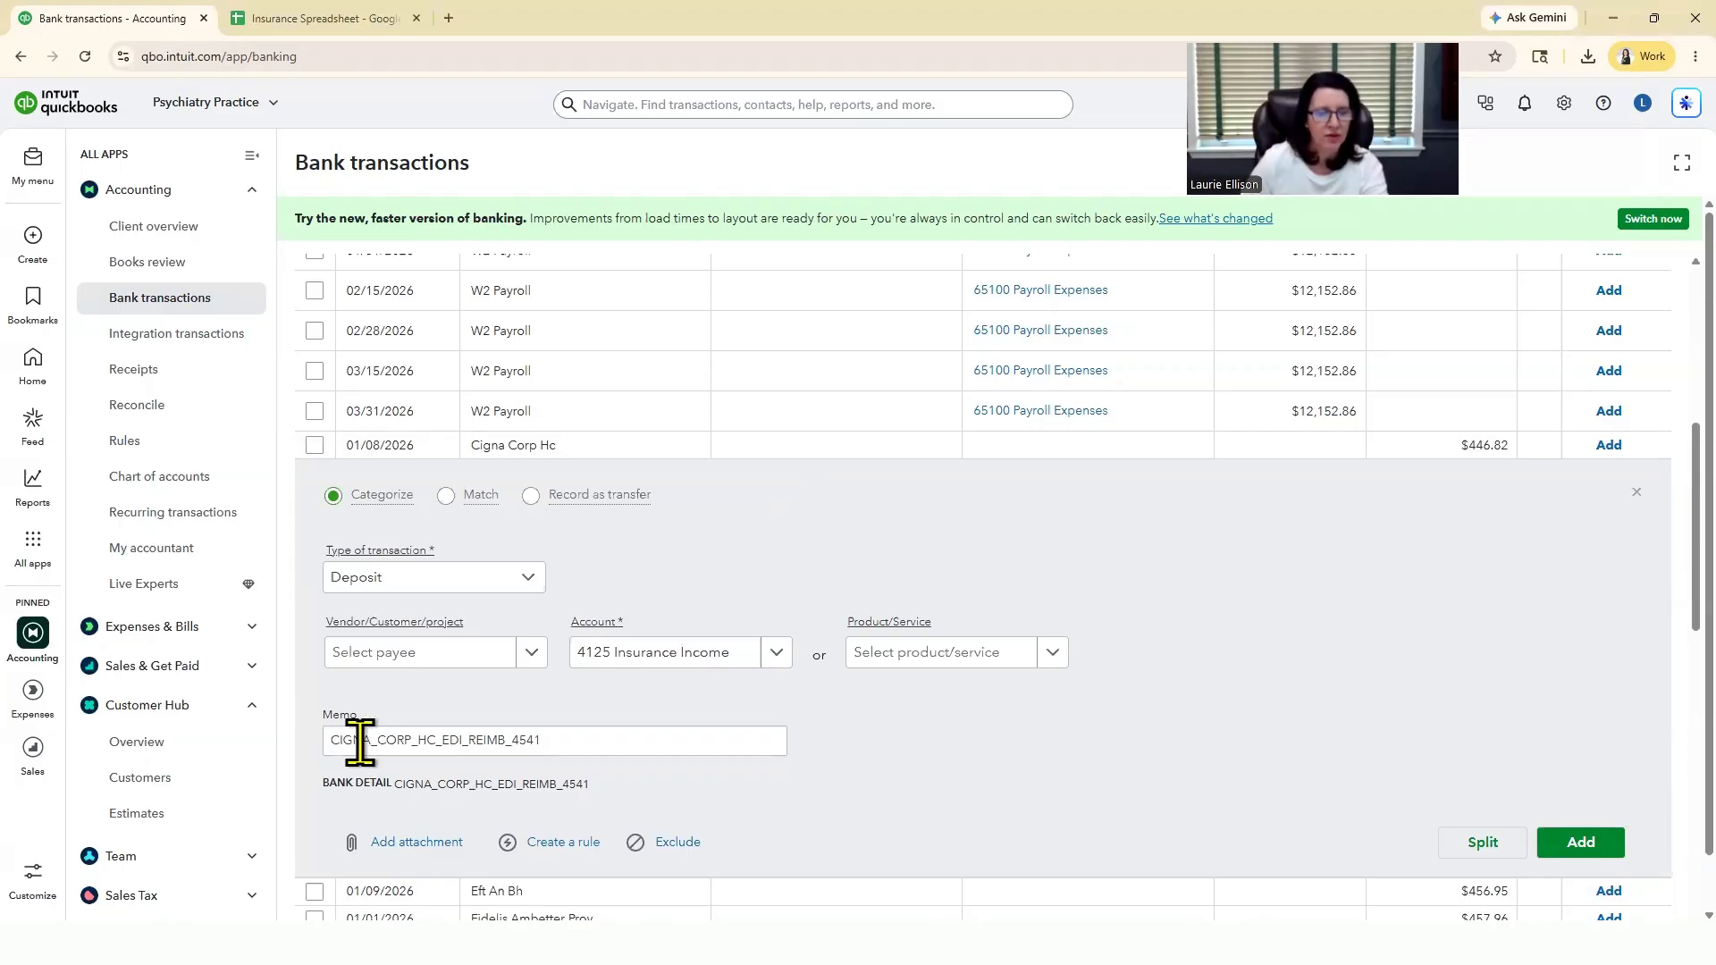
pyautogui.moveTo(332, 741); pyautogui.dragTo(377, 740)
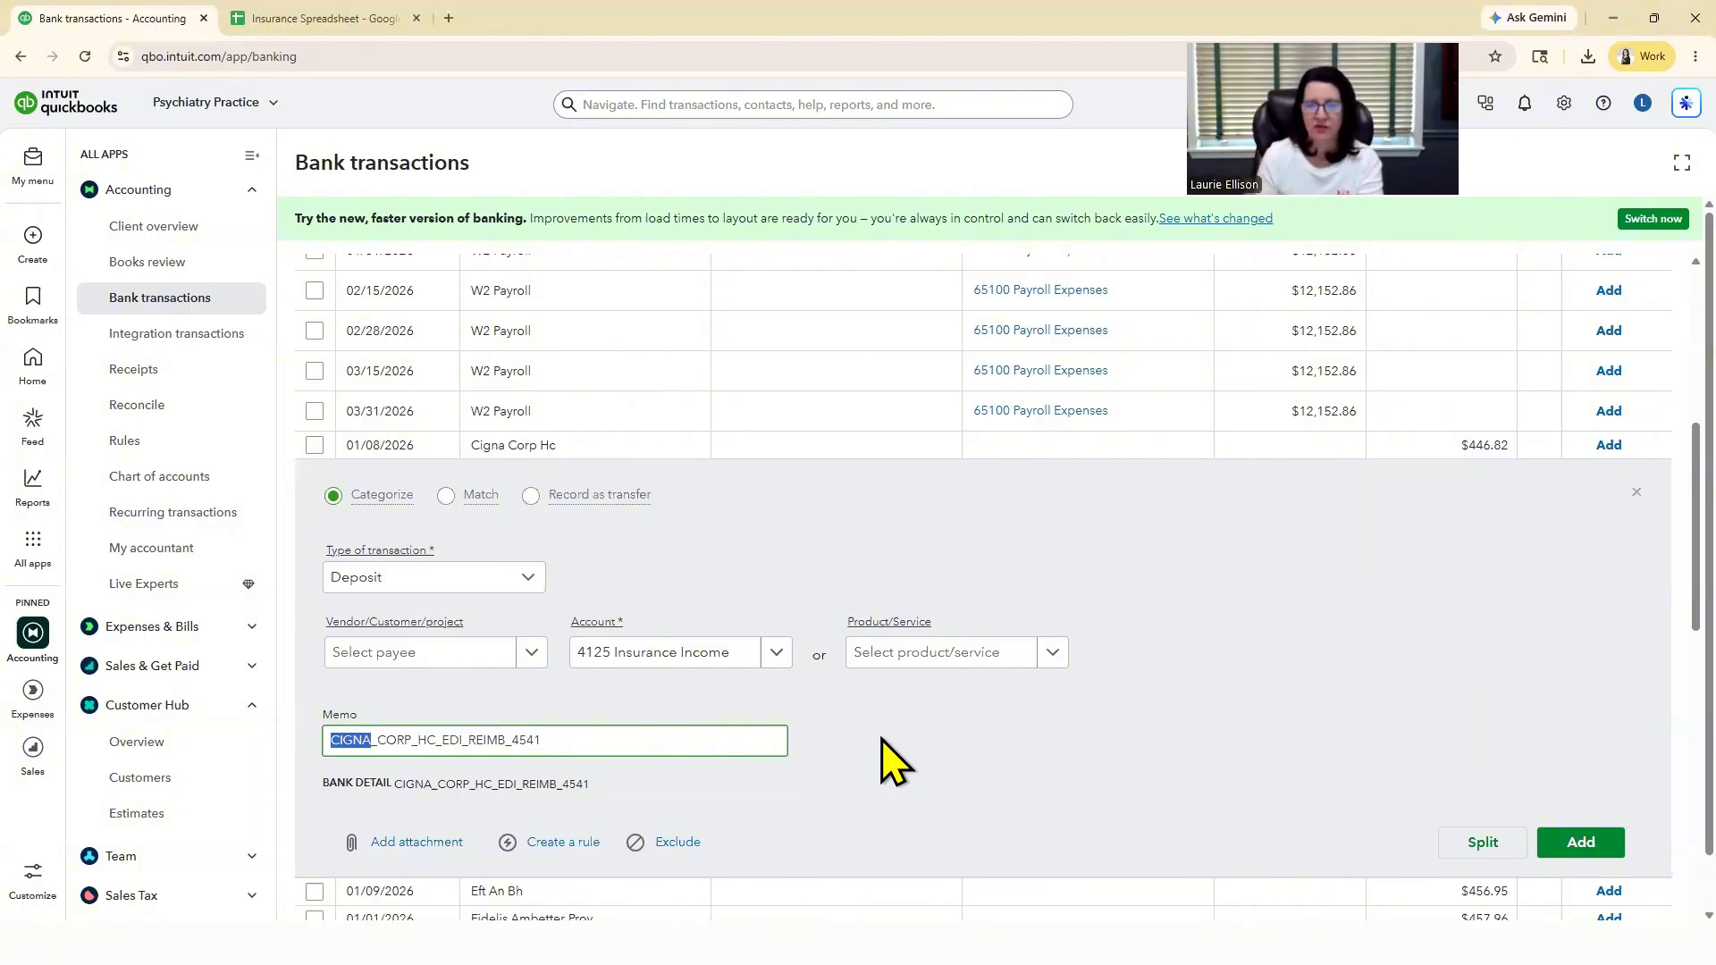
pyautogui.click(532, 652)
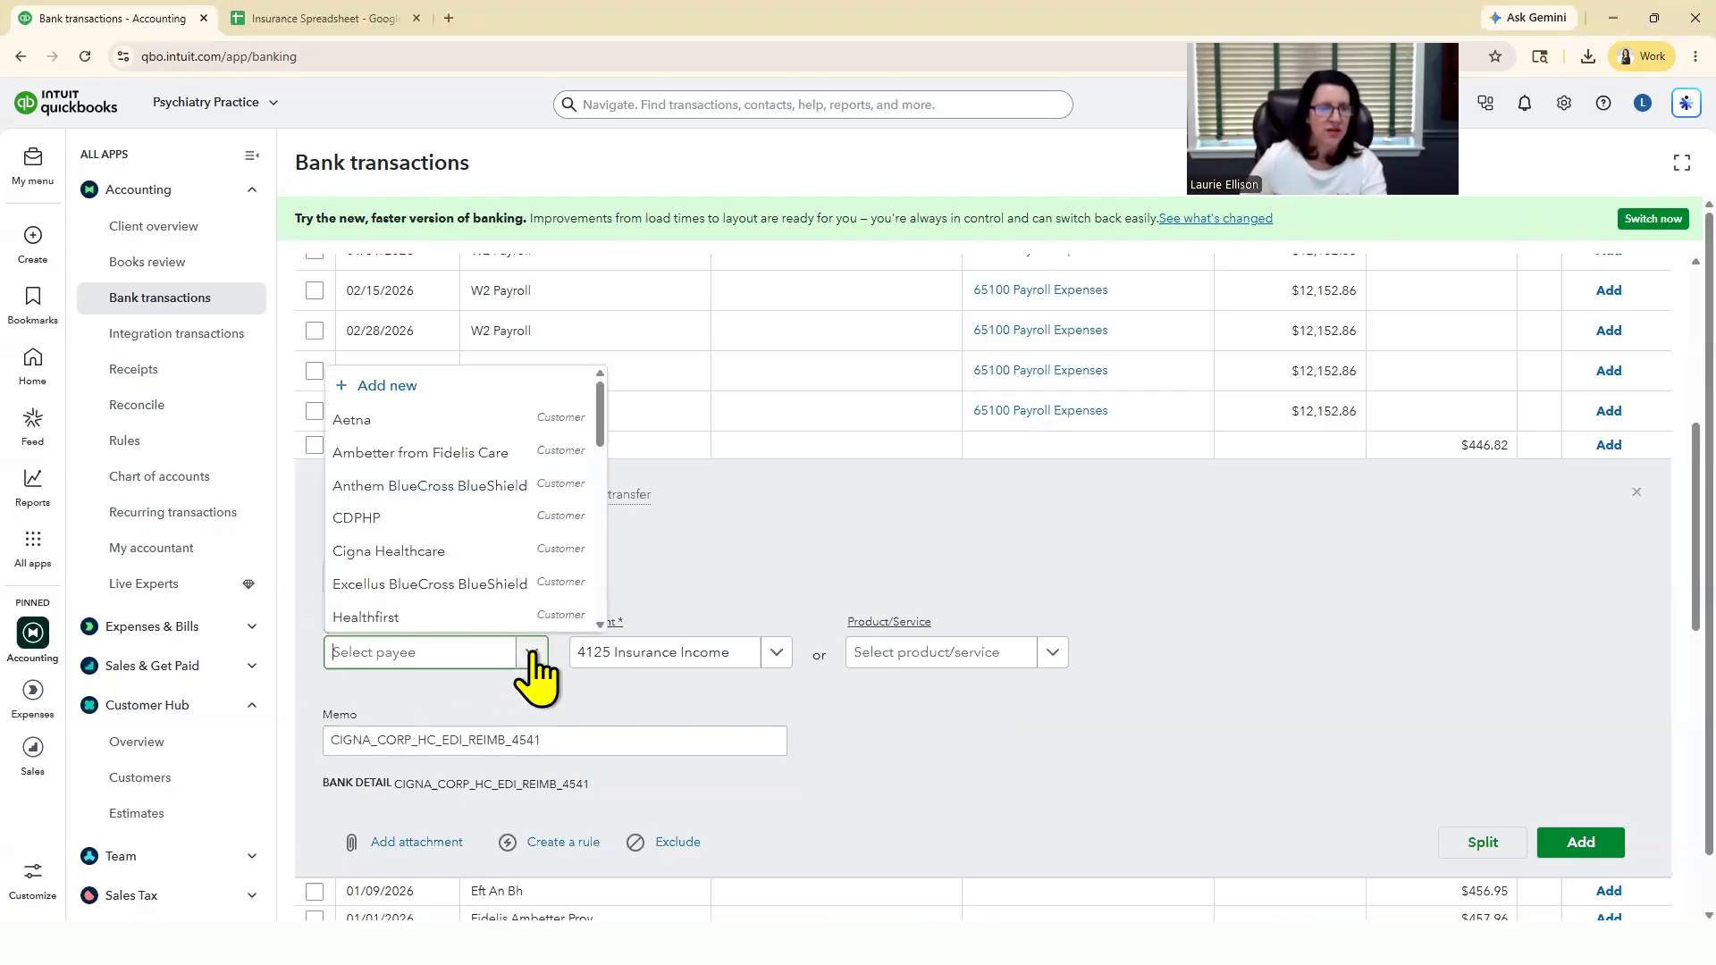
pyautogui.click(427, 552)
pyautogui.click(776, 654)
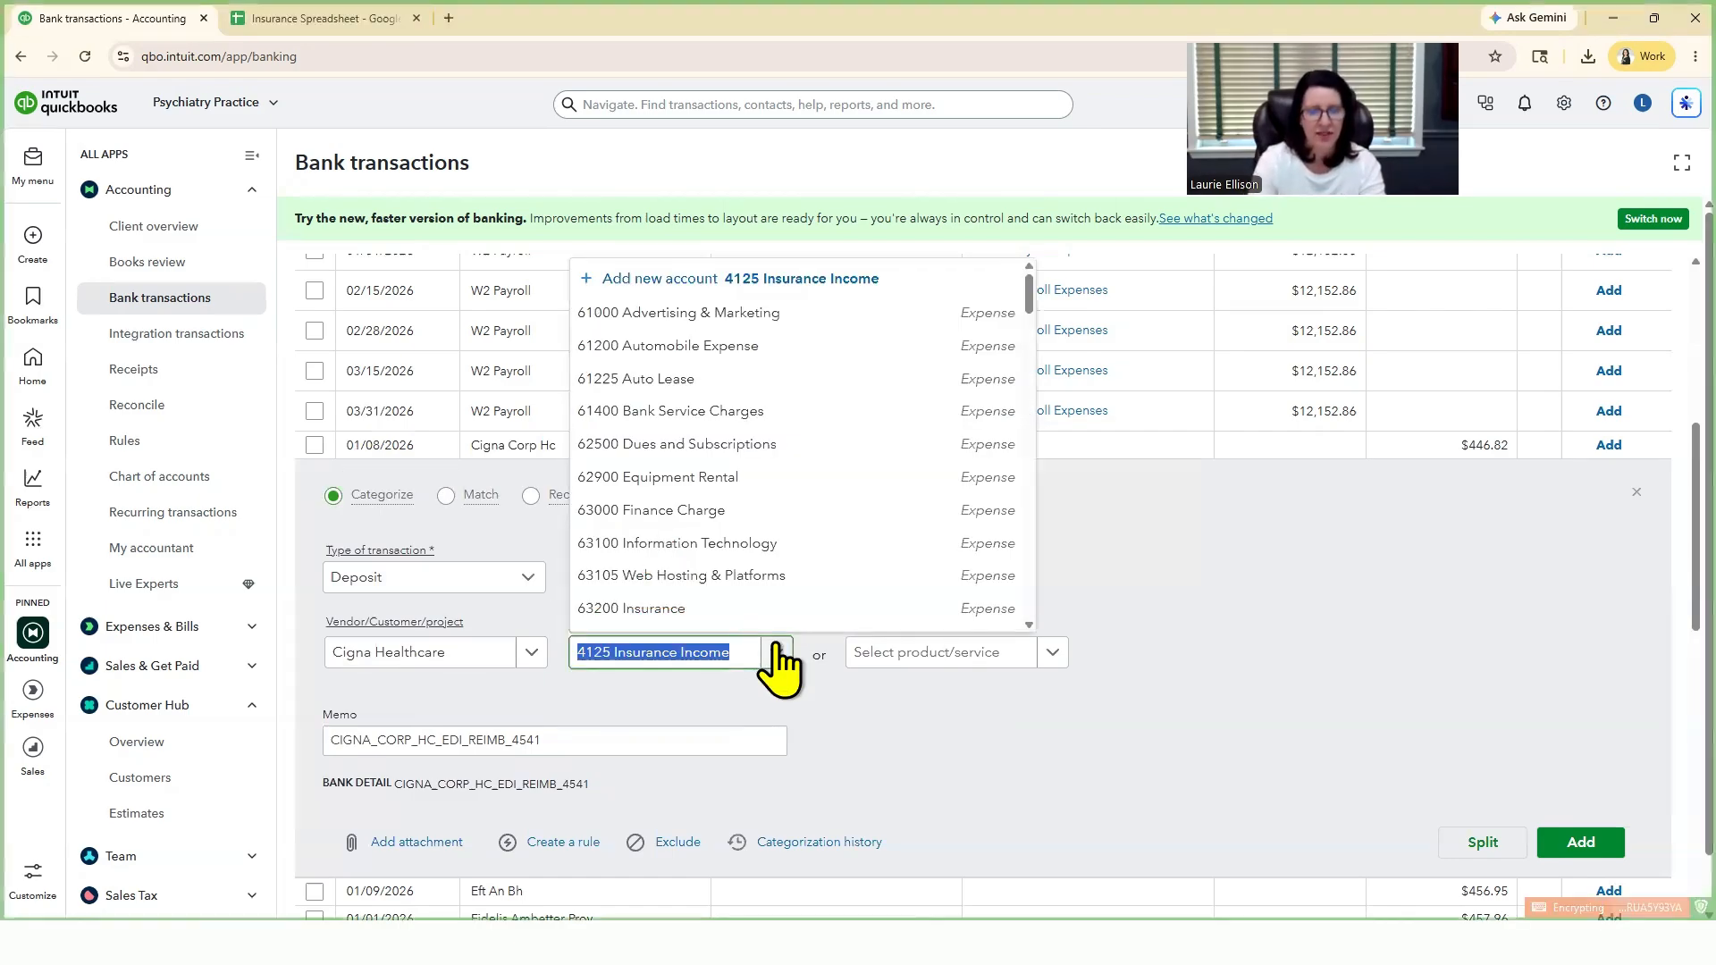
pyautogui.write('cign')
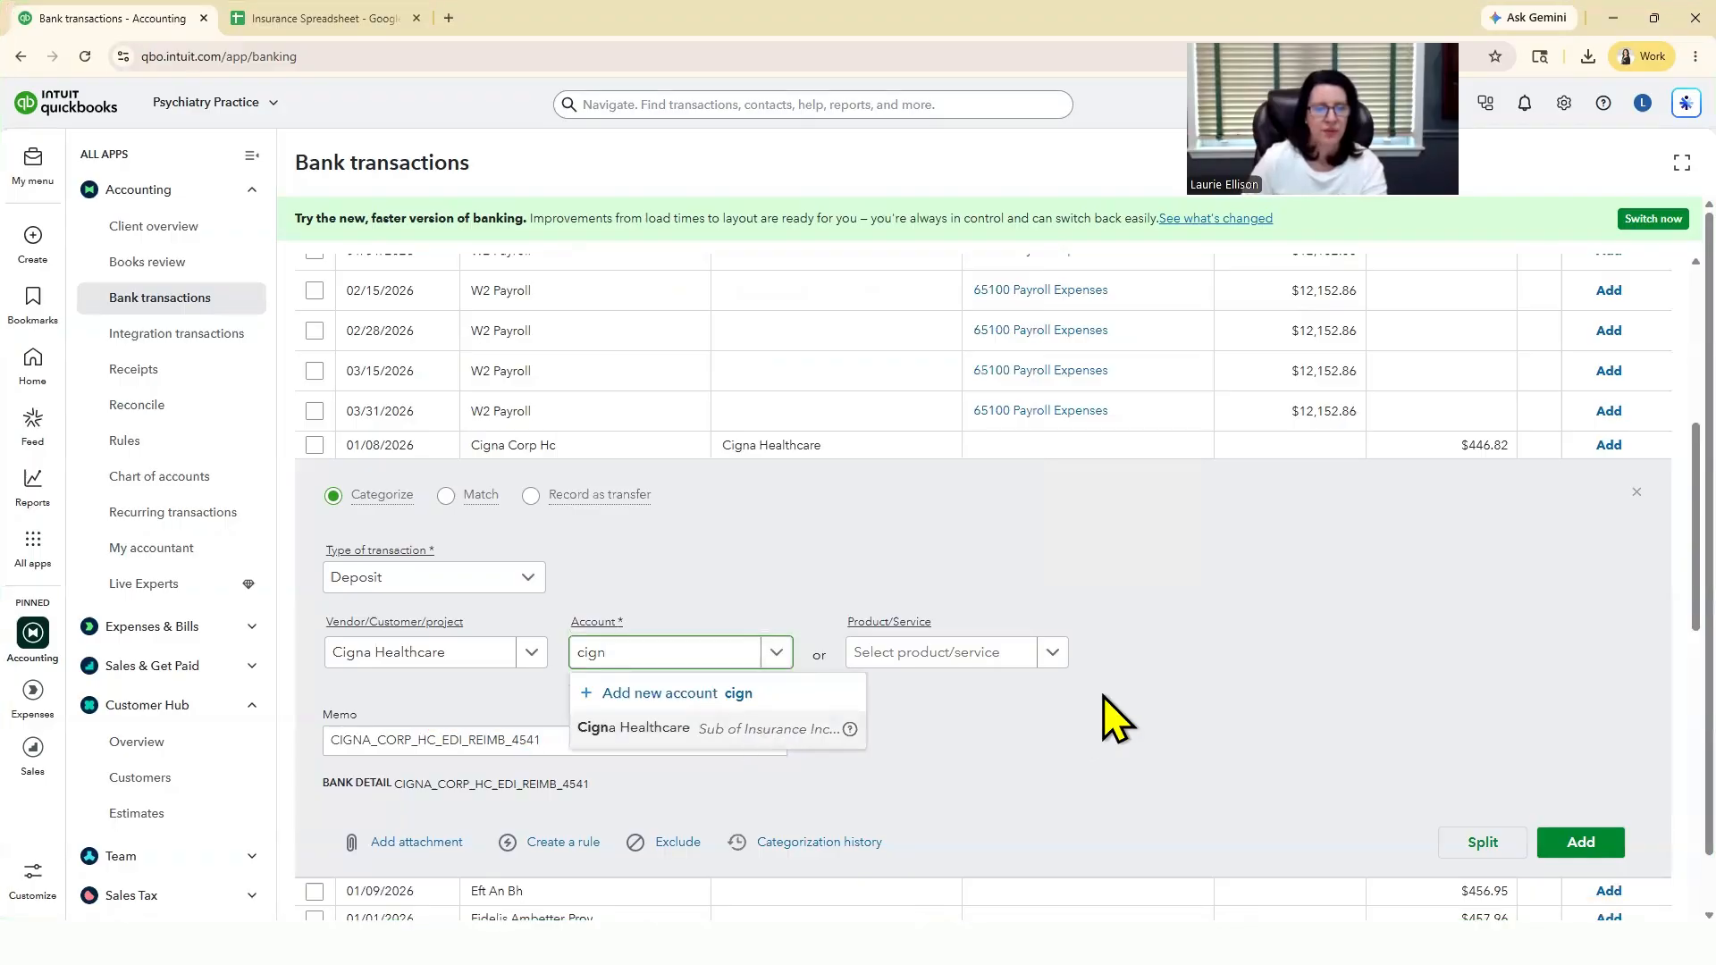
pyautogui.click(626, 726)
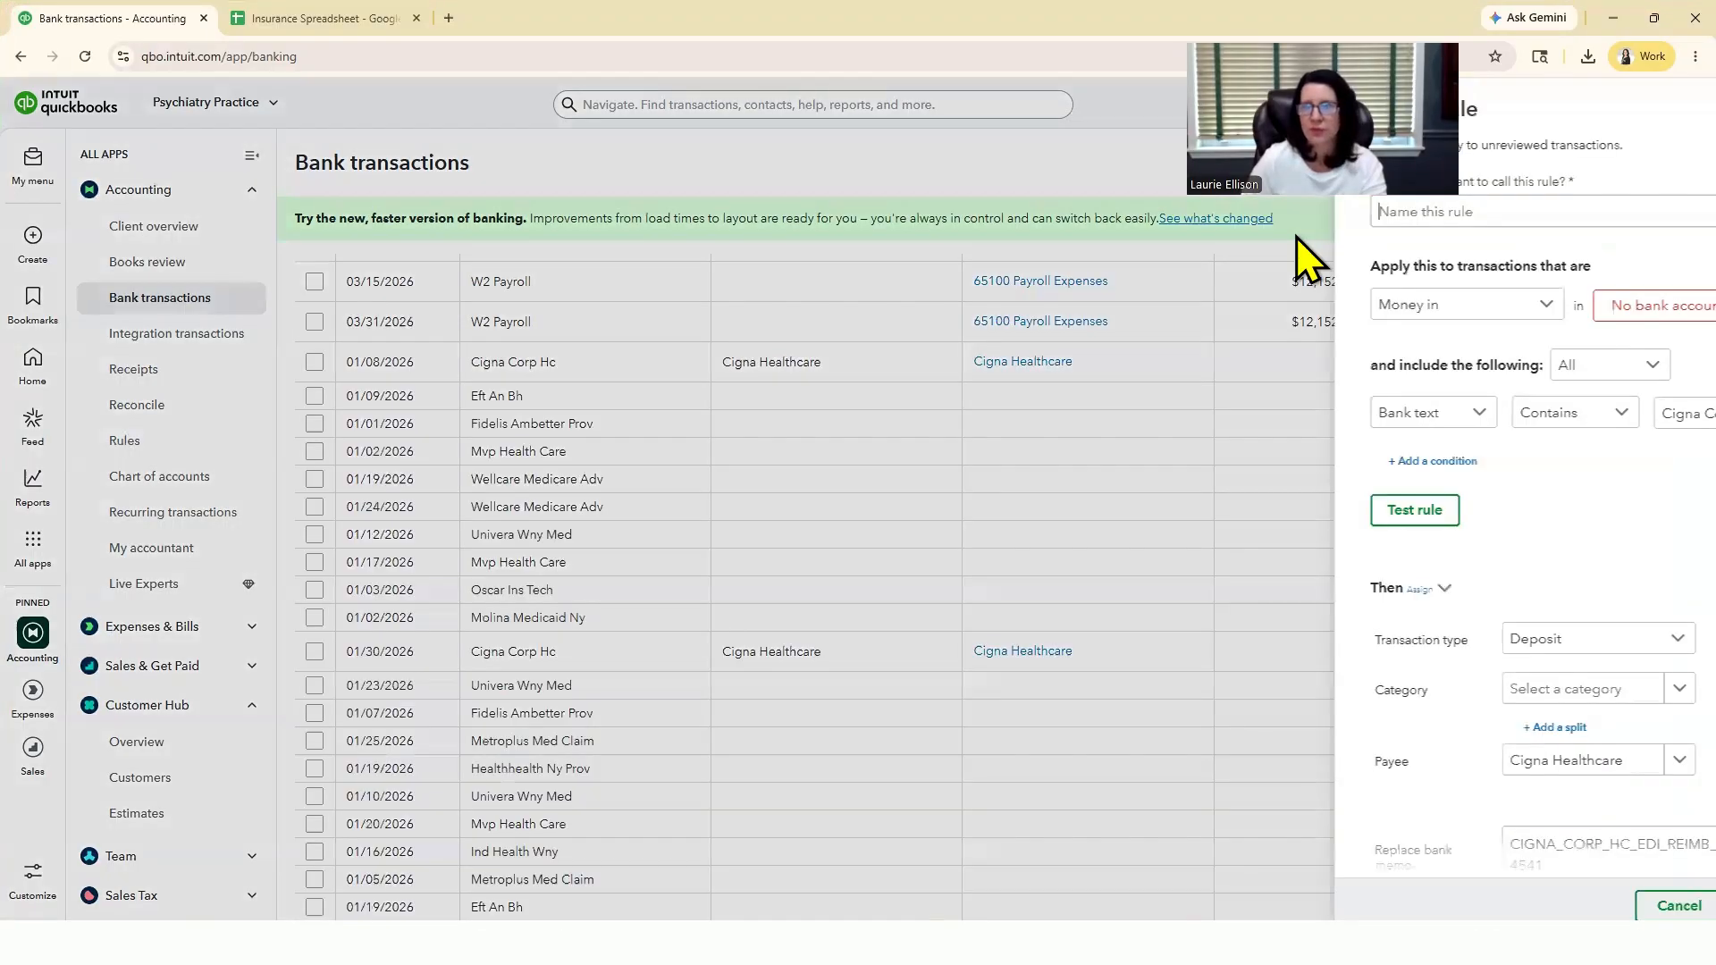
# Step: Create and save a rule from the Cigna deposit named Cigna, for money in whose bank text contains Cigna Corp Hc
pyautogui.moveTo(1368, 24); pyautogui.dragTo(968, 36)
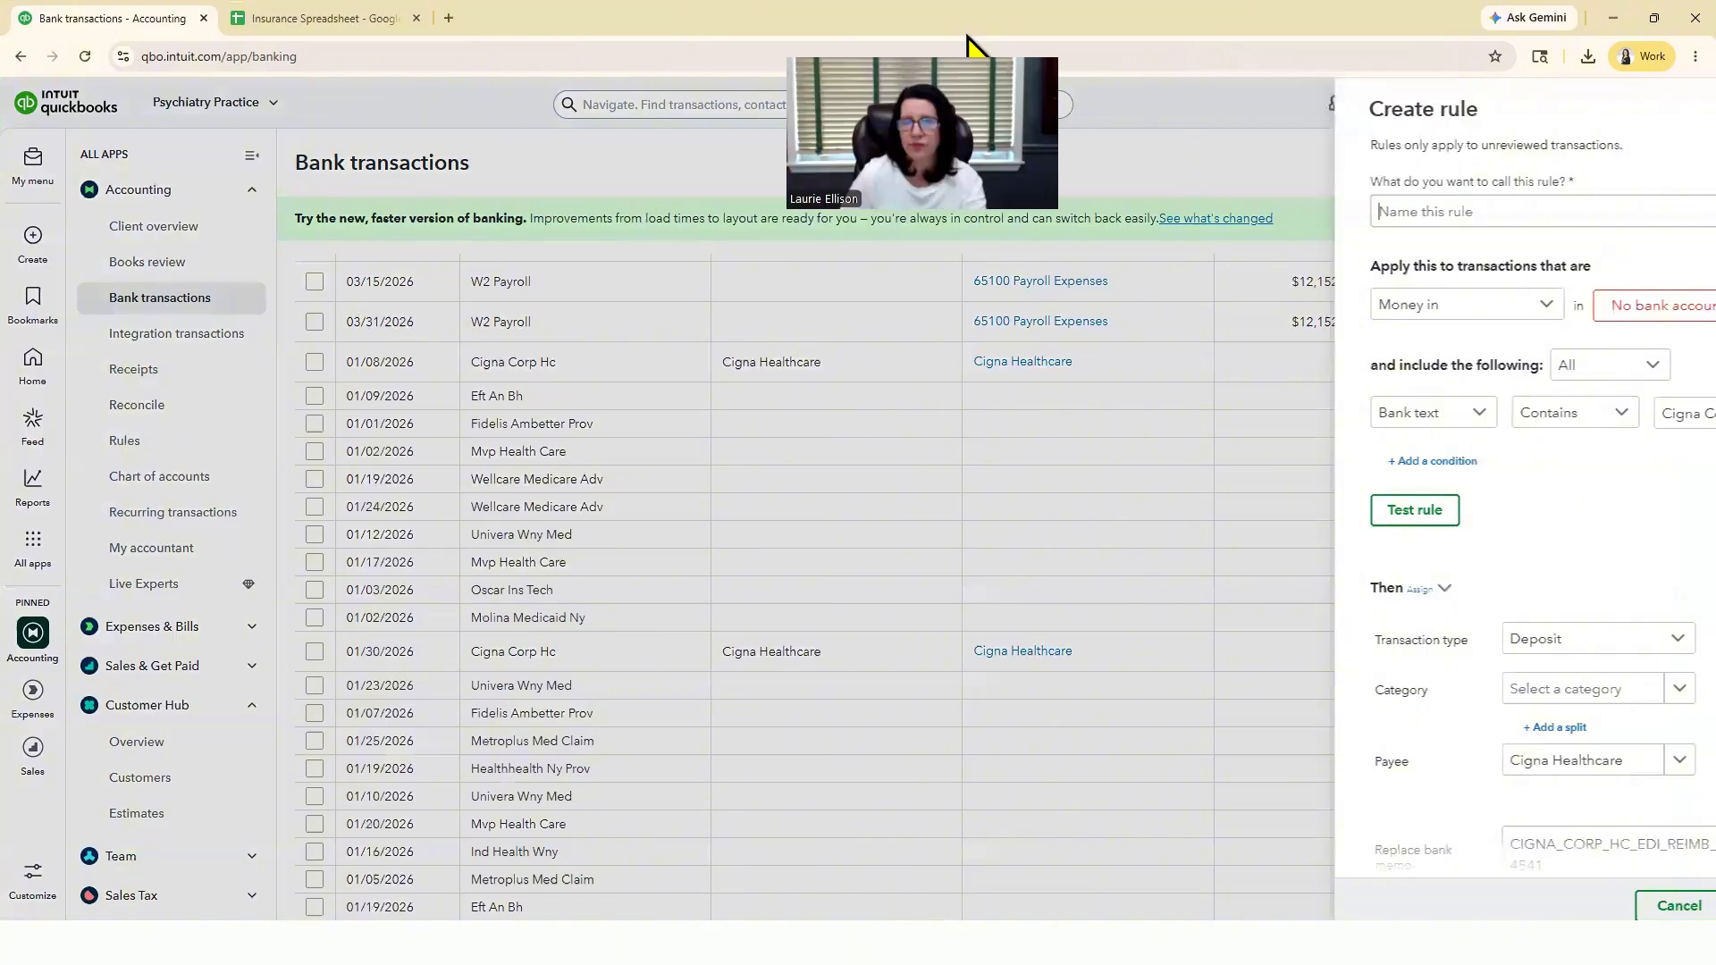
pyautogui.click(1315, 211)
pyautogui.write('C')
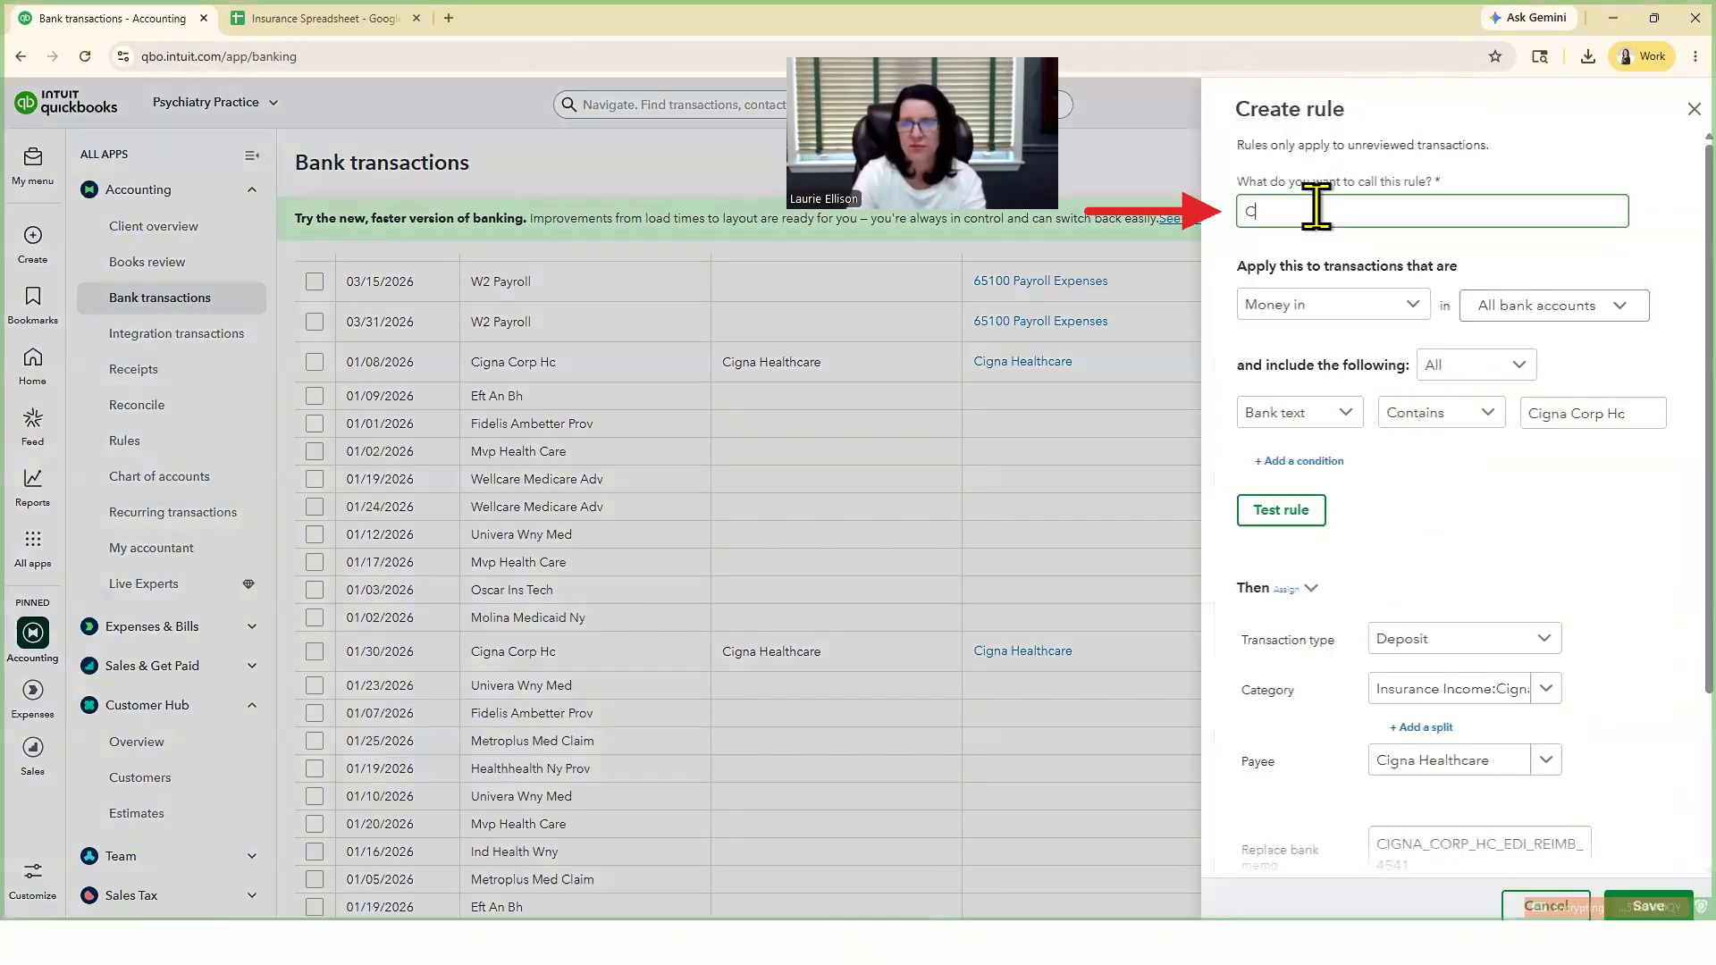
pyautogui.write('igna')
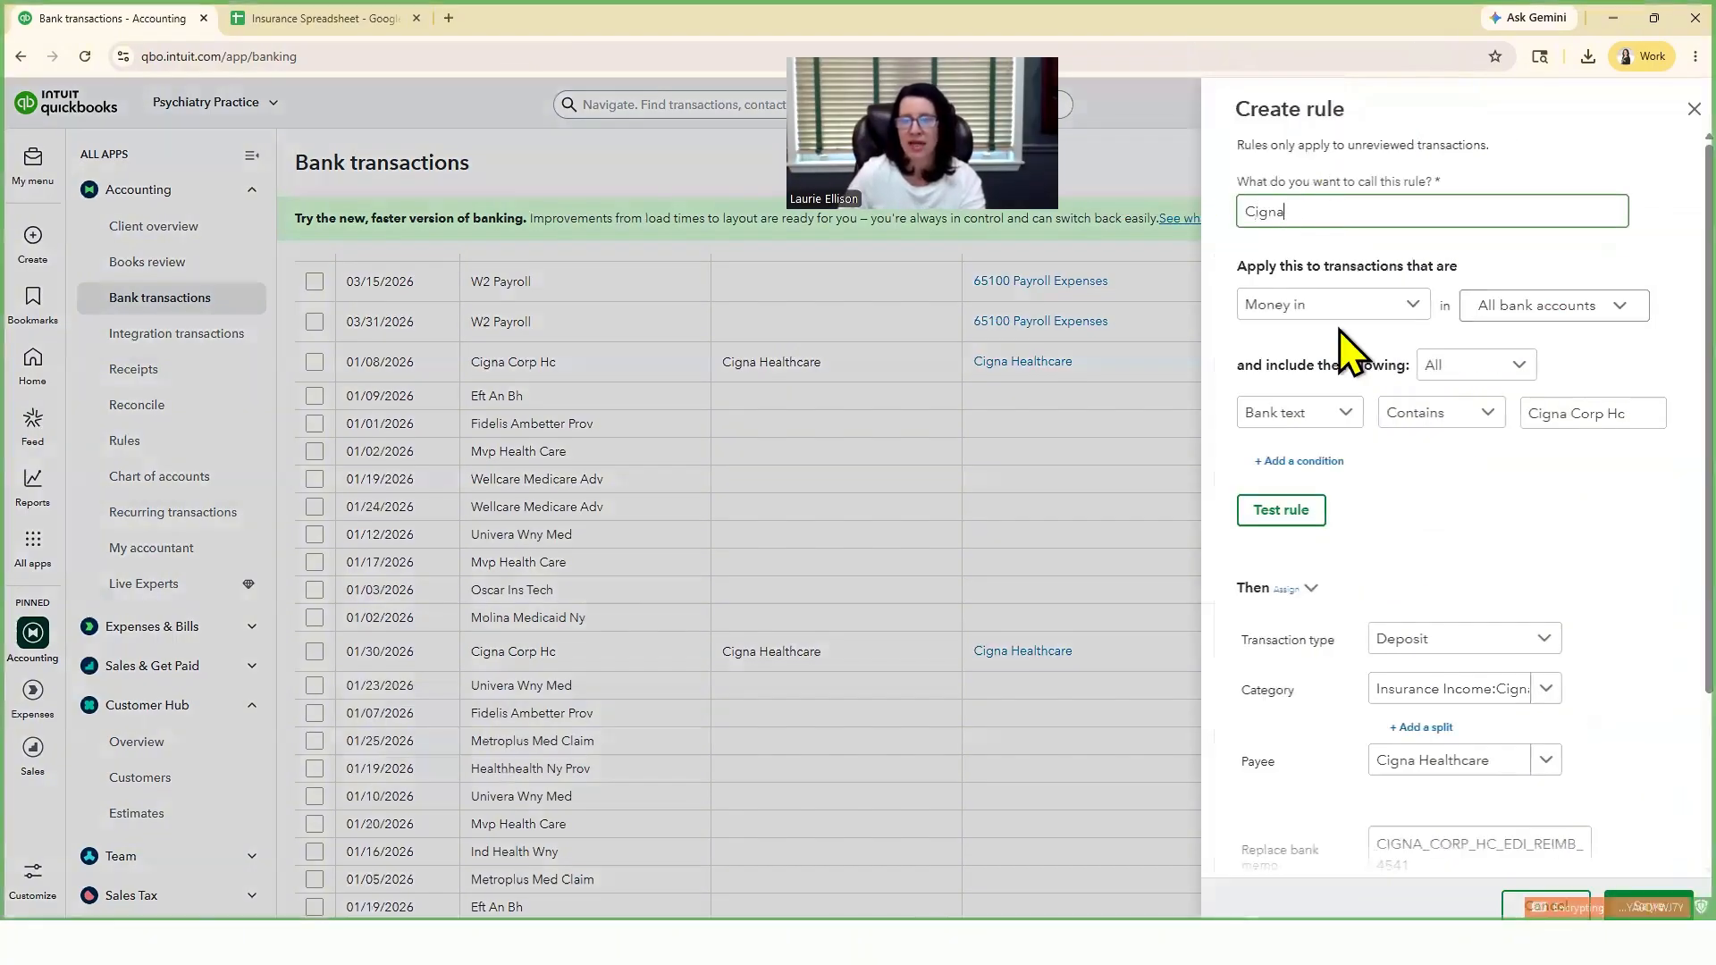
pyautogui.click(1332, 438)
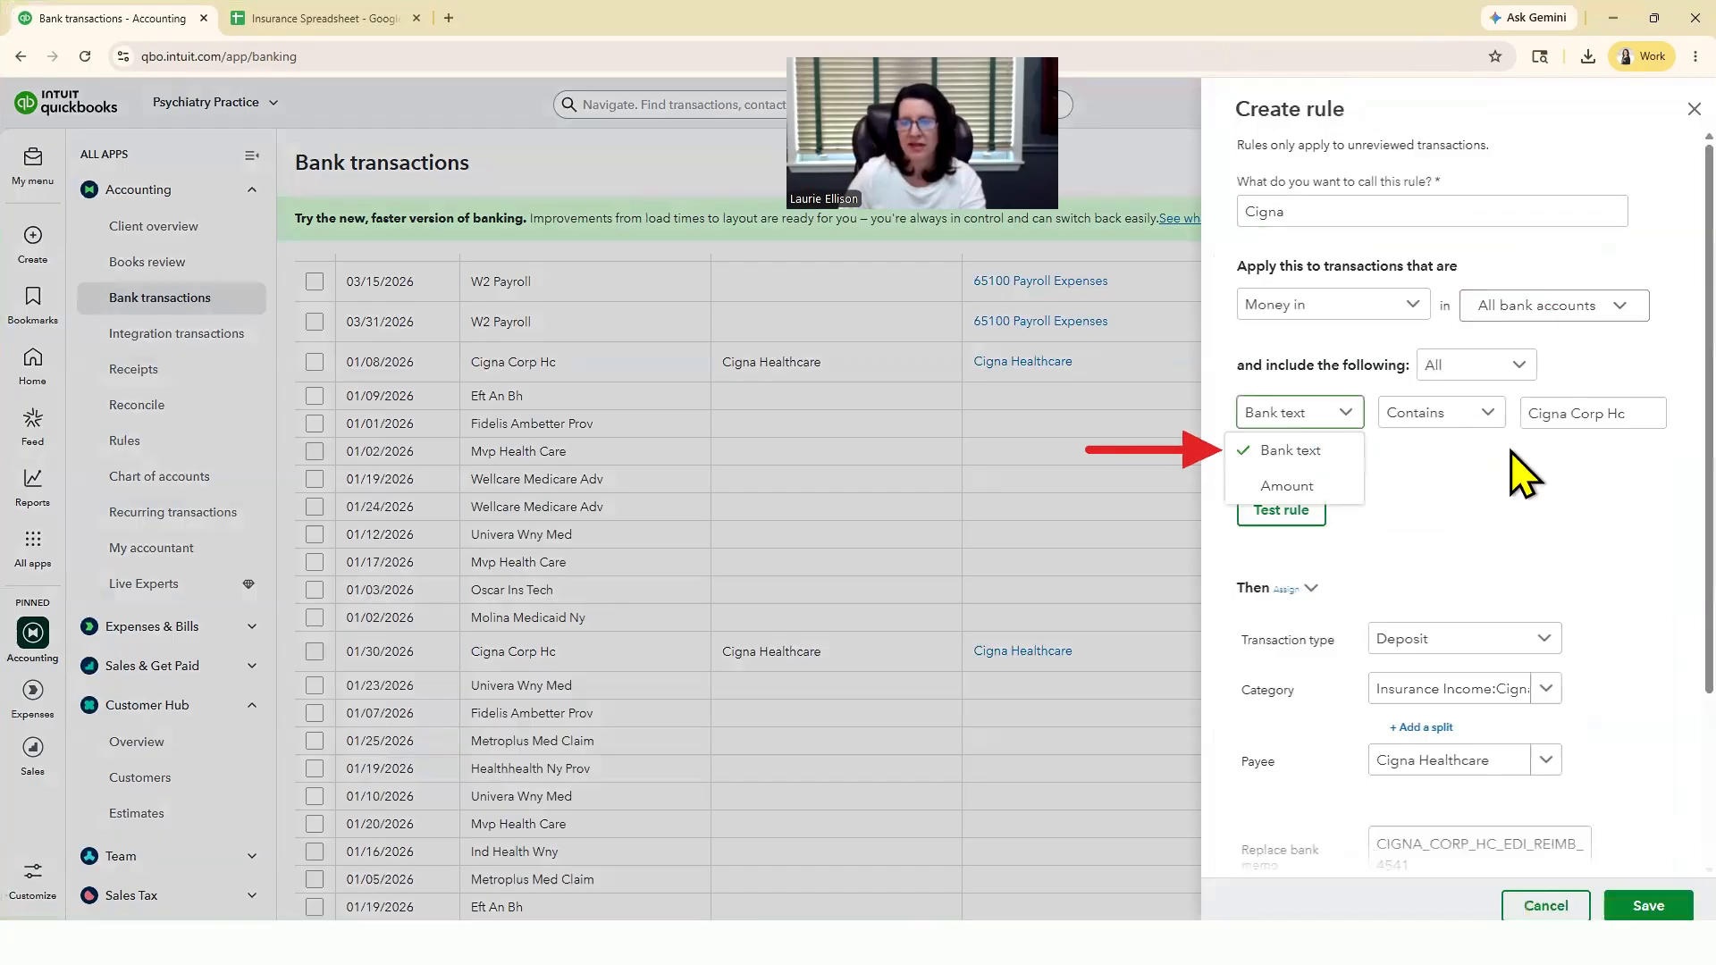
pyautogui.click(1628, 420)
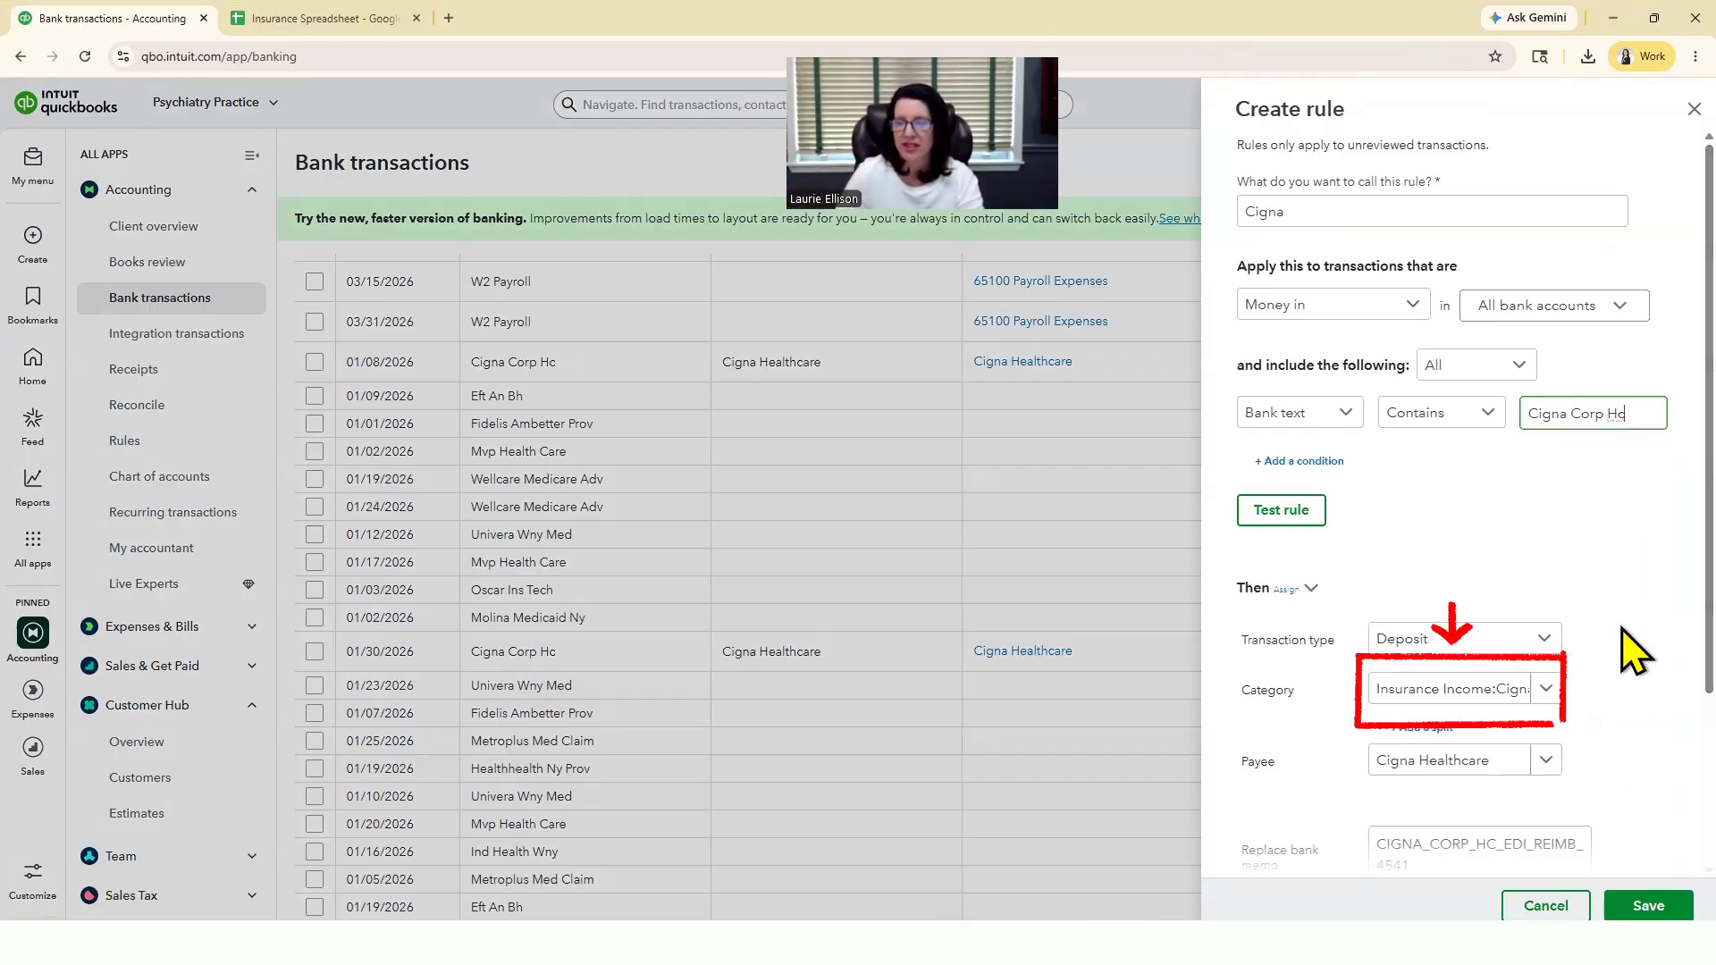
pyautogui.scroll(-1, 1624, 633)
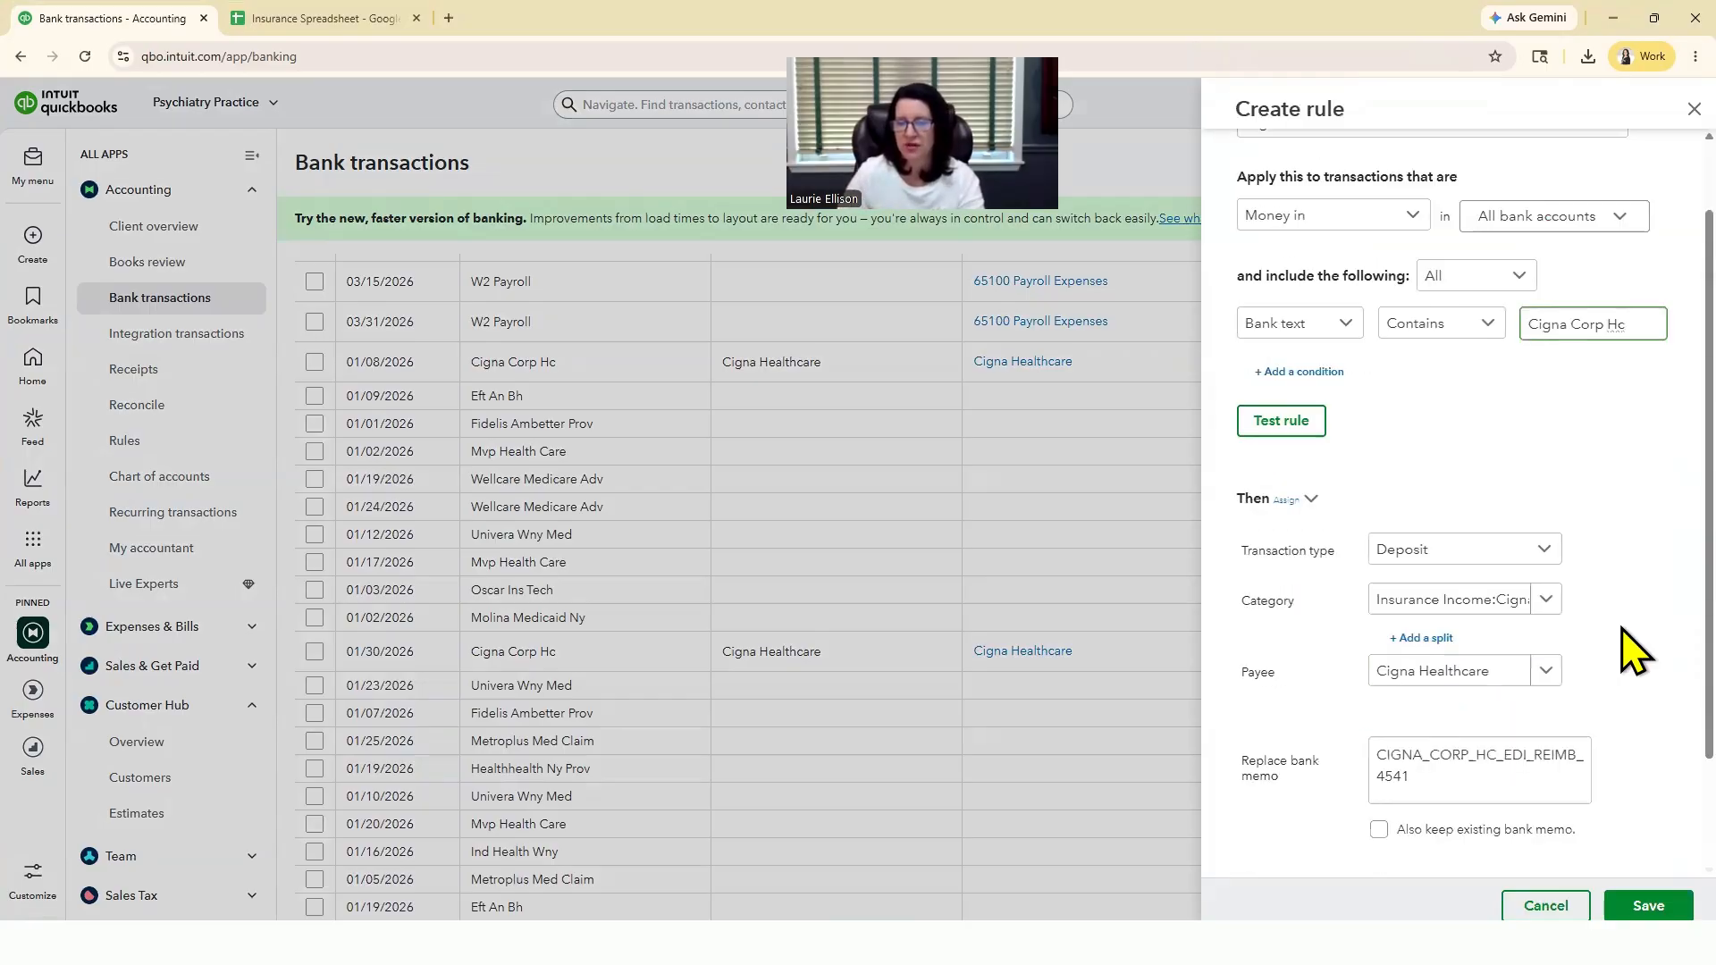
pyautogui.scroll(-2, 1341, 739)
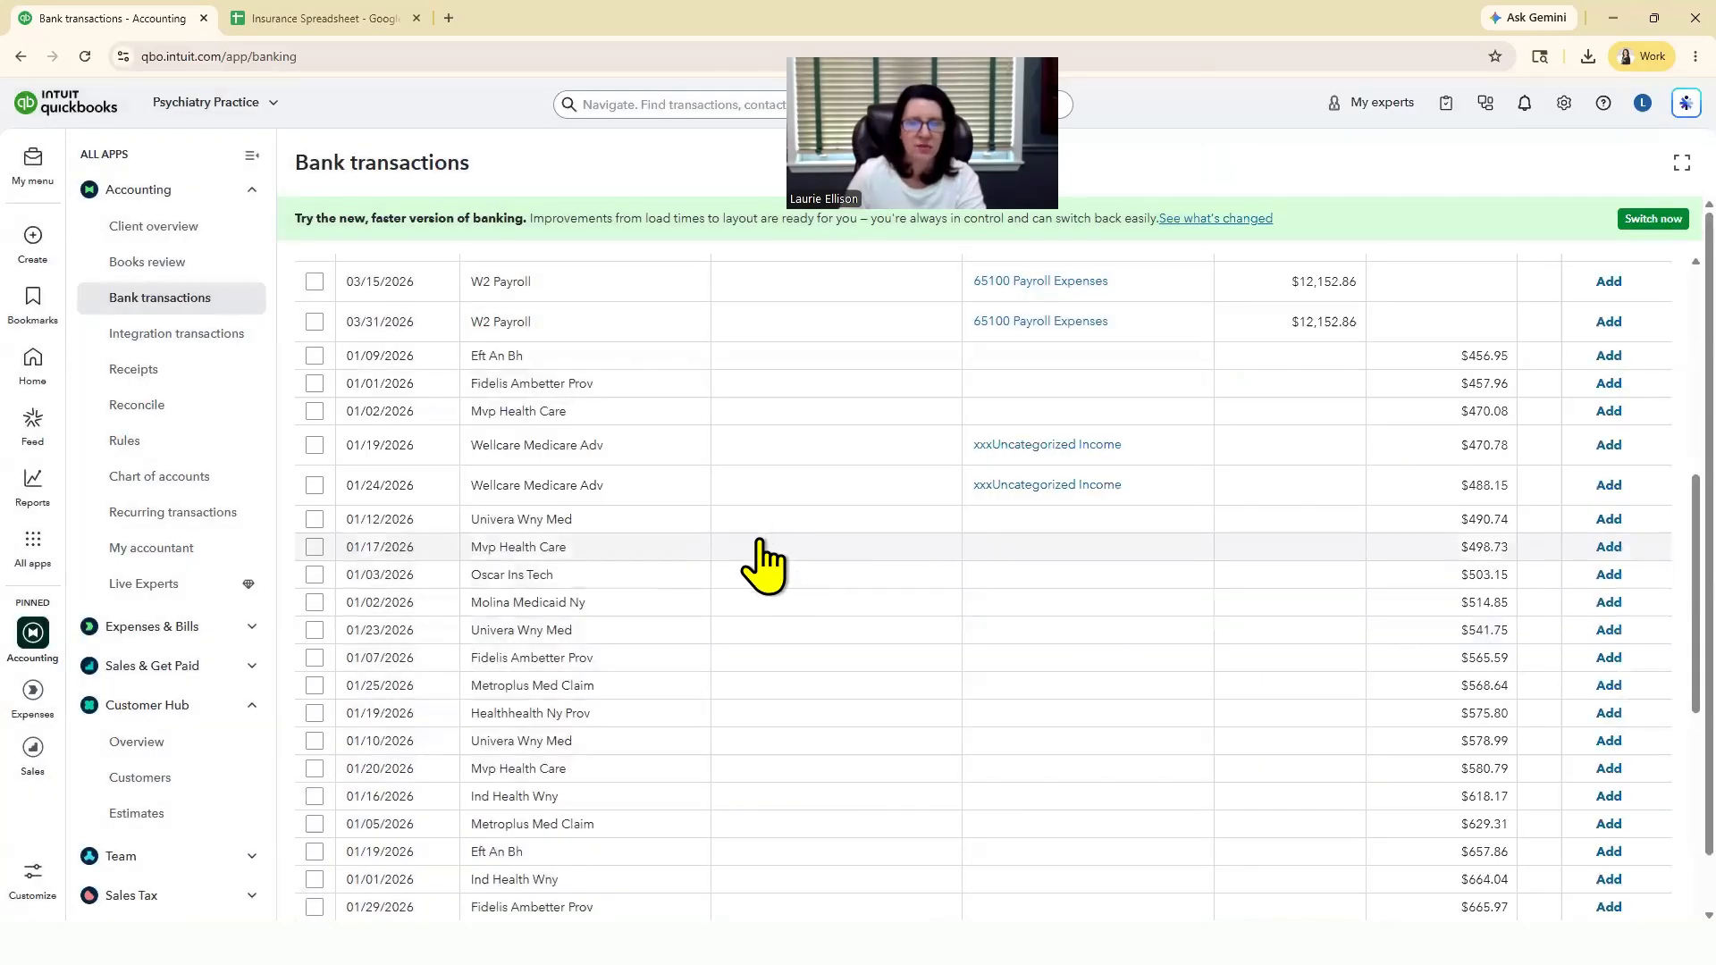
# Step: Categorize the 01/17/2026 Mvp Health Care deposit to the MVP Health Care subaccount of Insurance Income
pyautogui.click(759, 547)
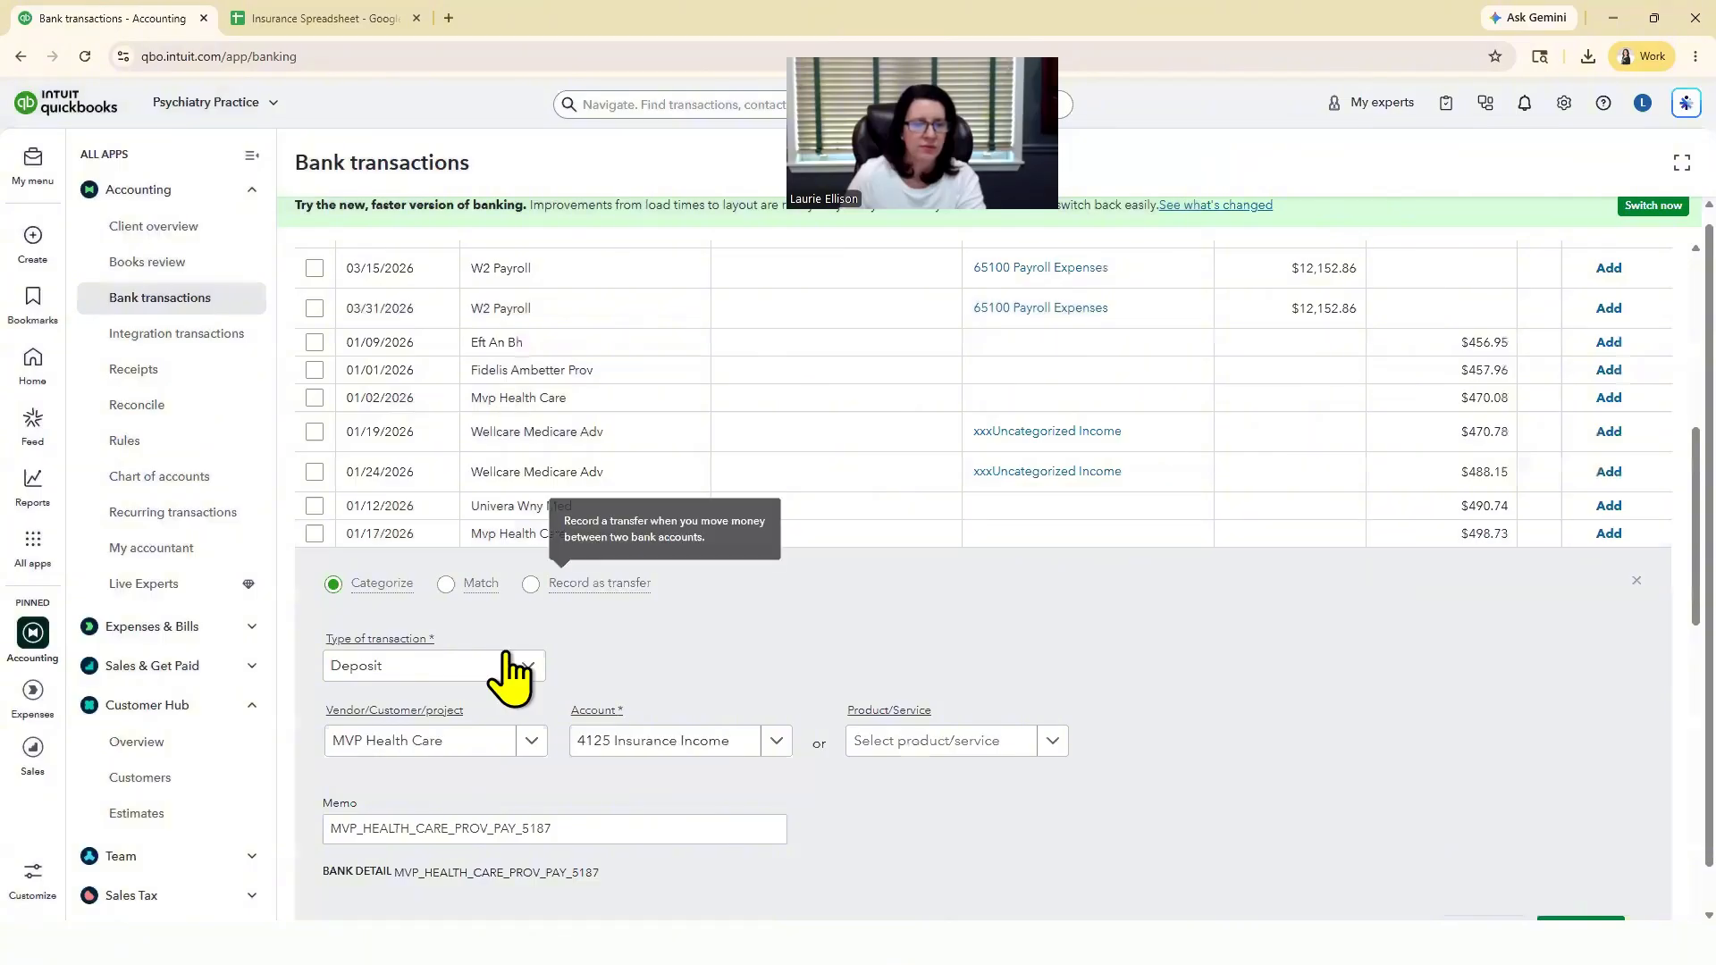
pyautogui.click(778, 741)
pyautogui.write('mvp')
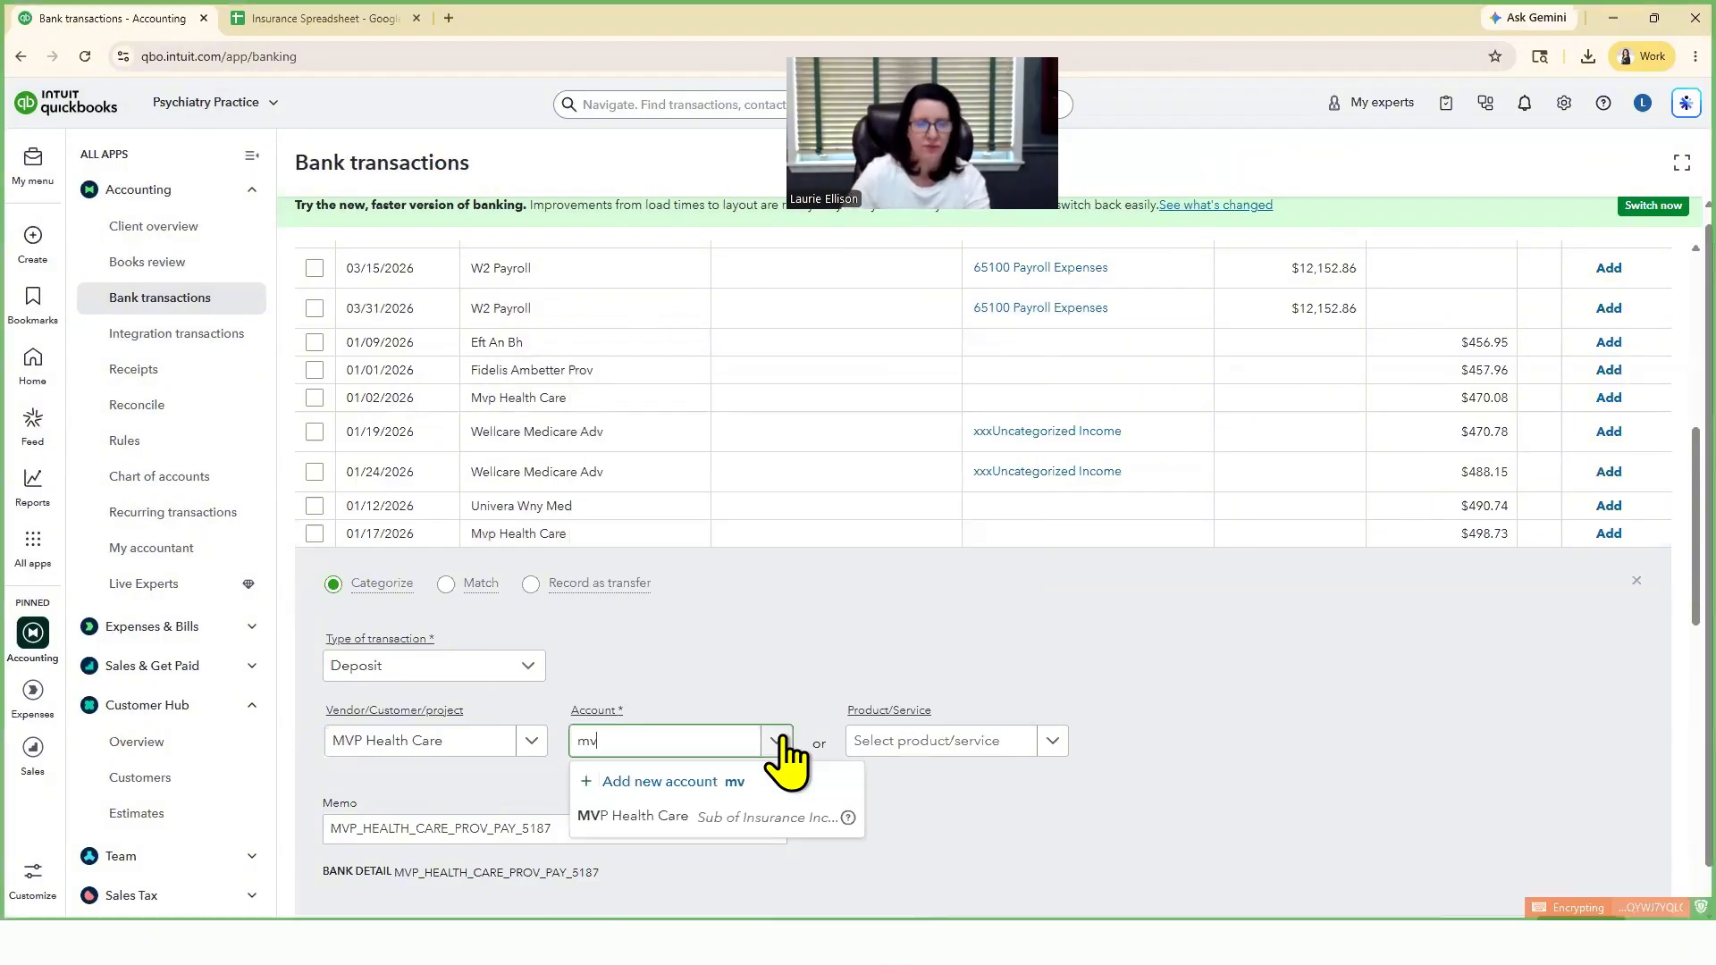
pyautogui.click(710, 817)
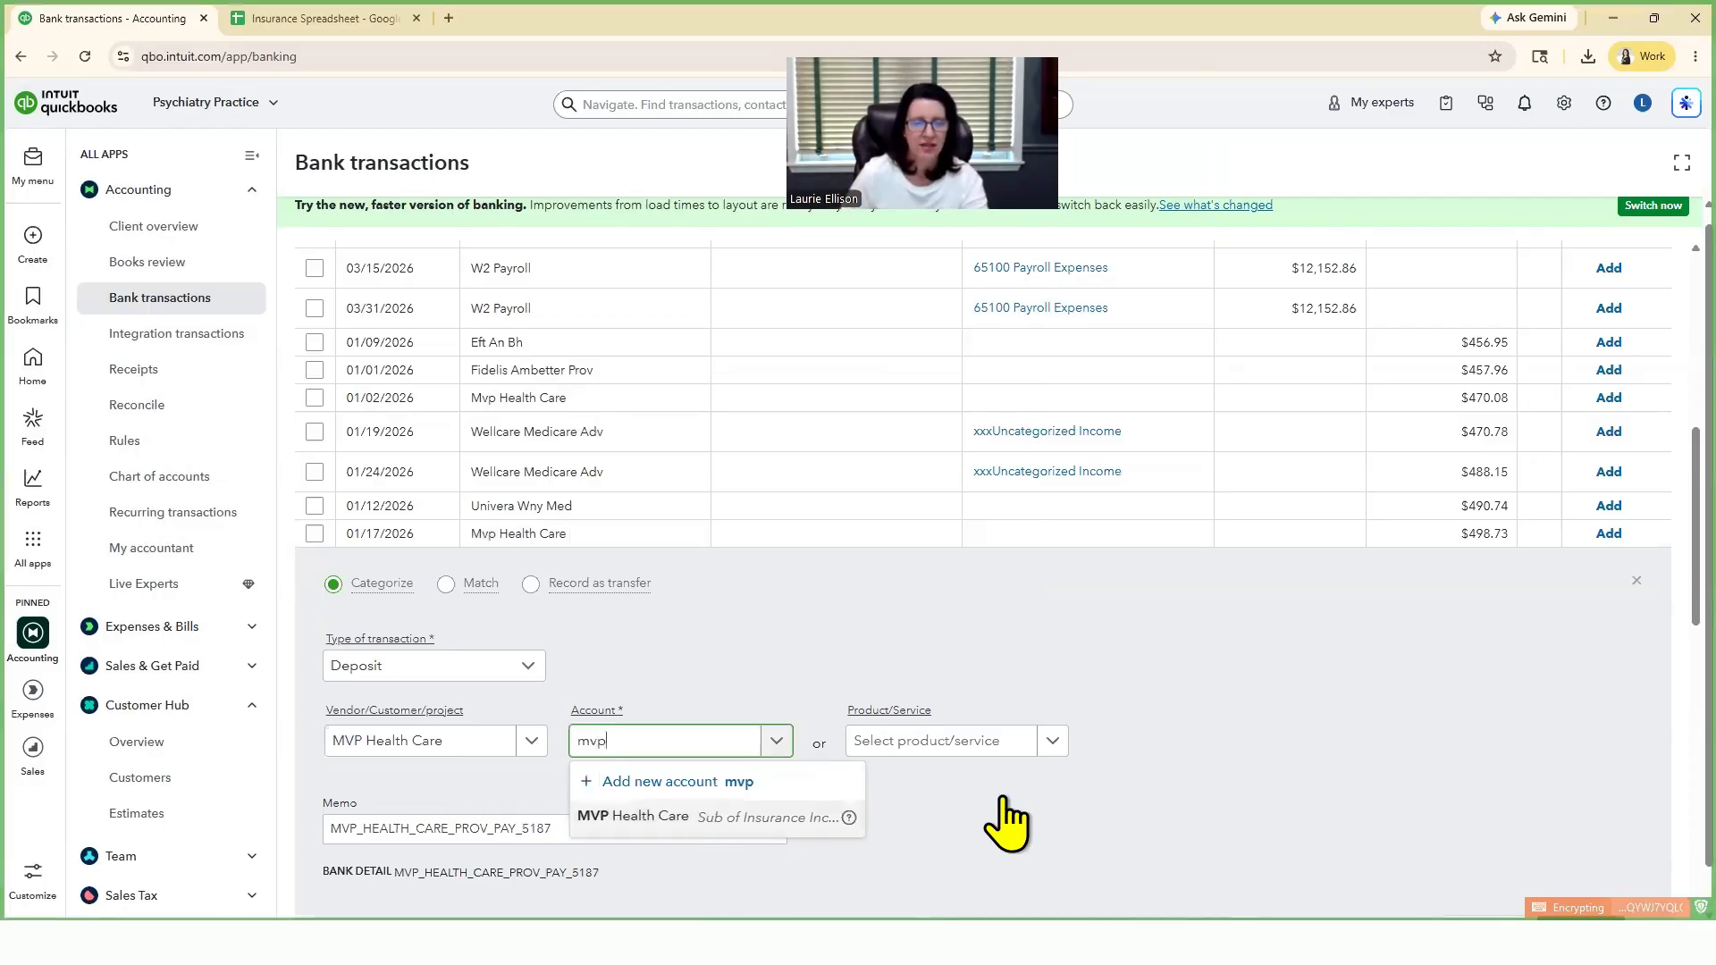
pyautogui.scroll(-1, 647, 673)
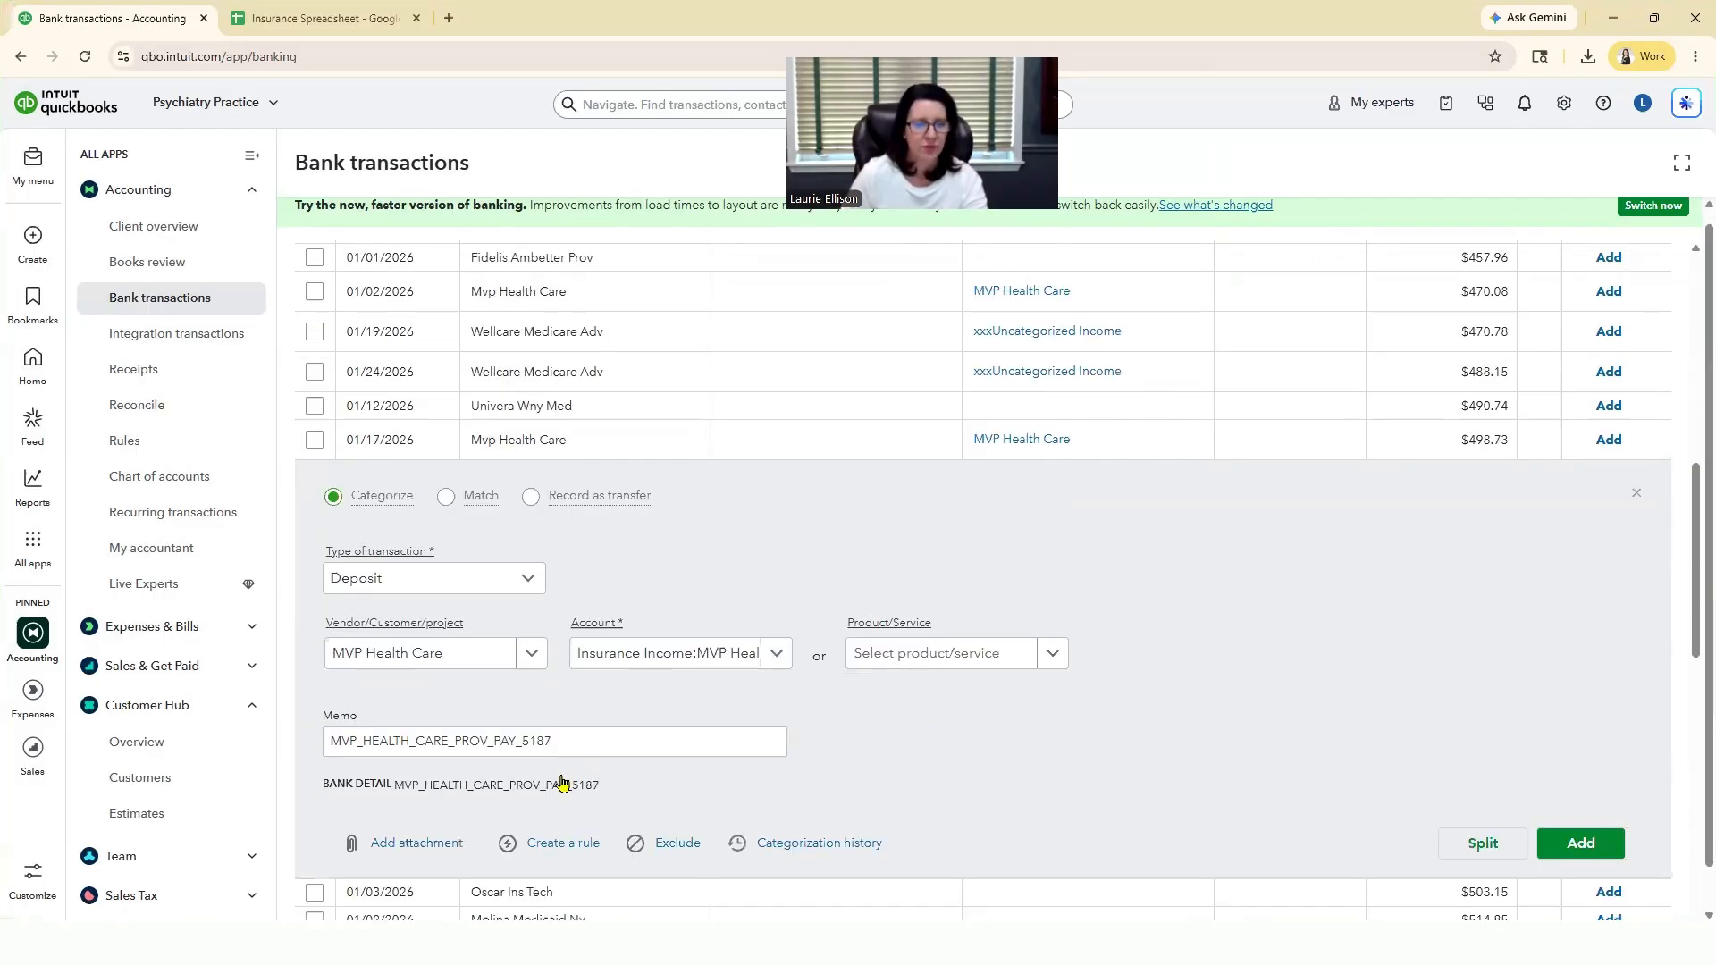
# Step: Create a rule from the 01/17/2026 Mvp Health Care deposit named MVP, for money in whose bank text contains Mvp Health Care
pyautogui.scroll(-1, 563, 793)
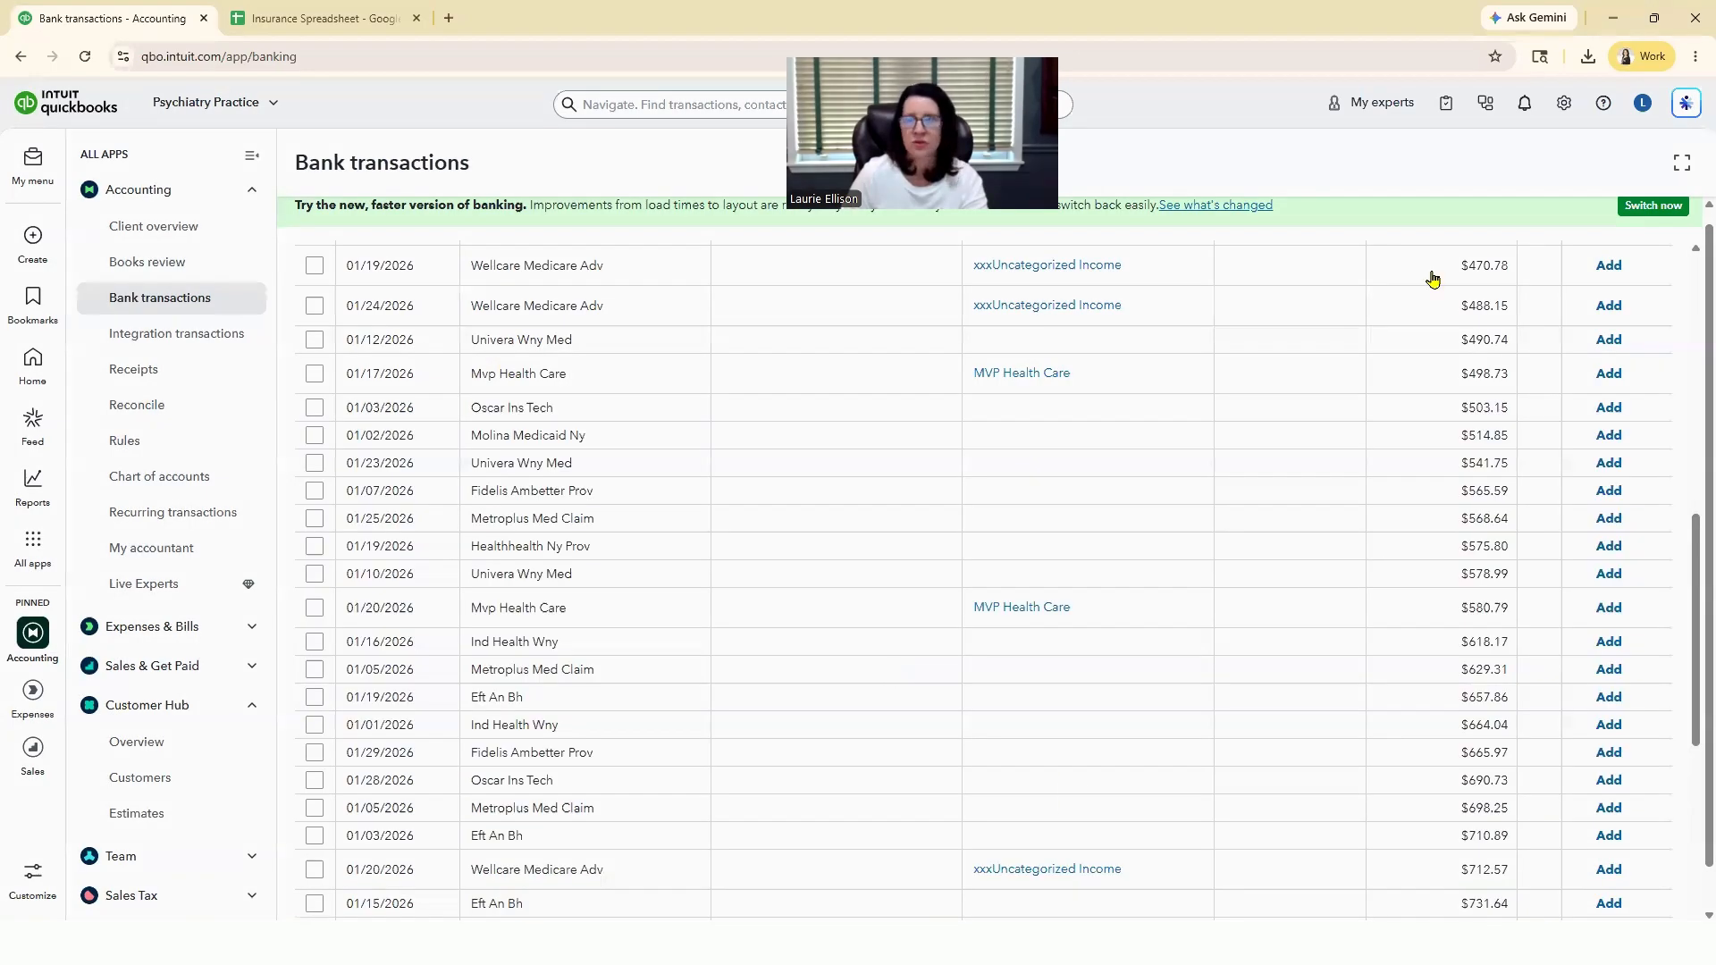
pyautogui.write('M')
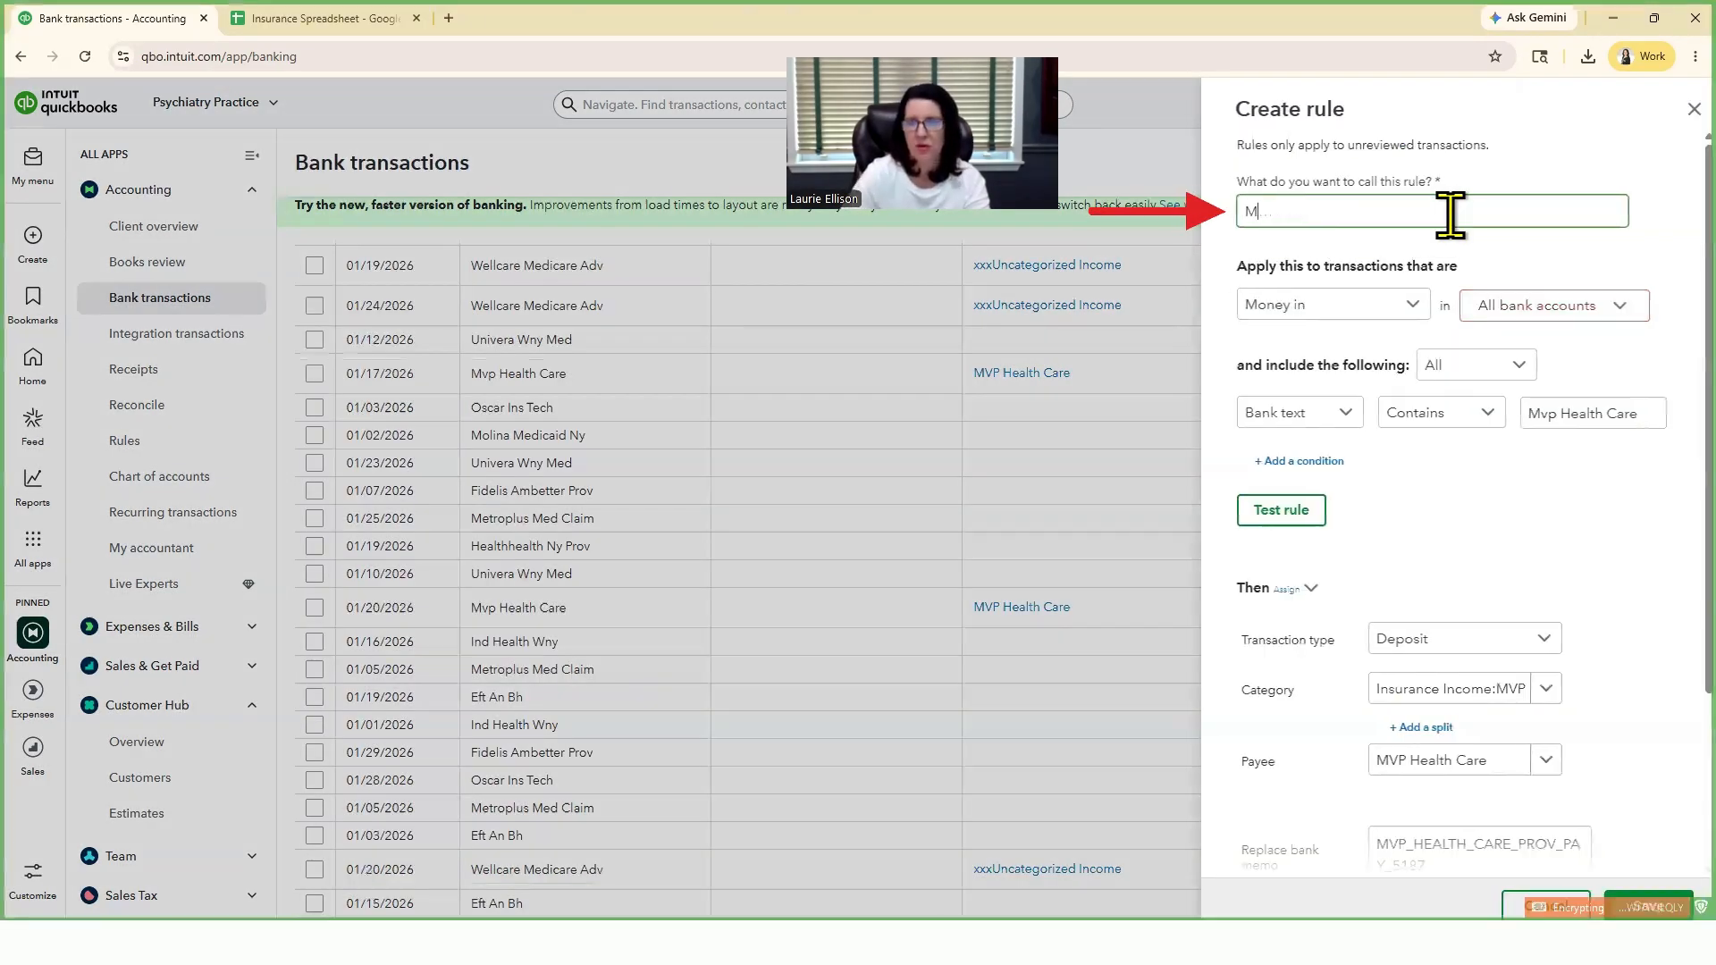
pyautogui.write('VP')
pyautogui.click(1607, 413)
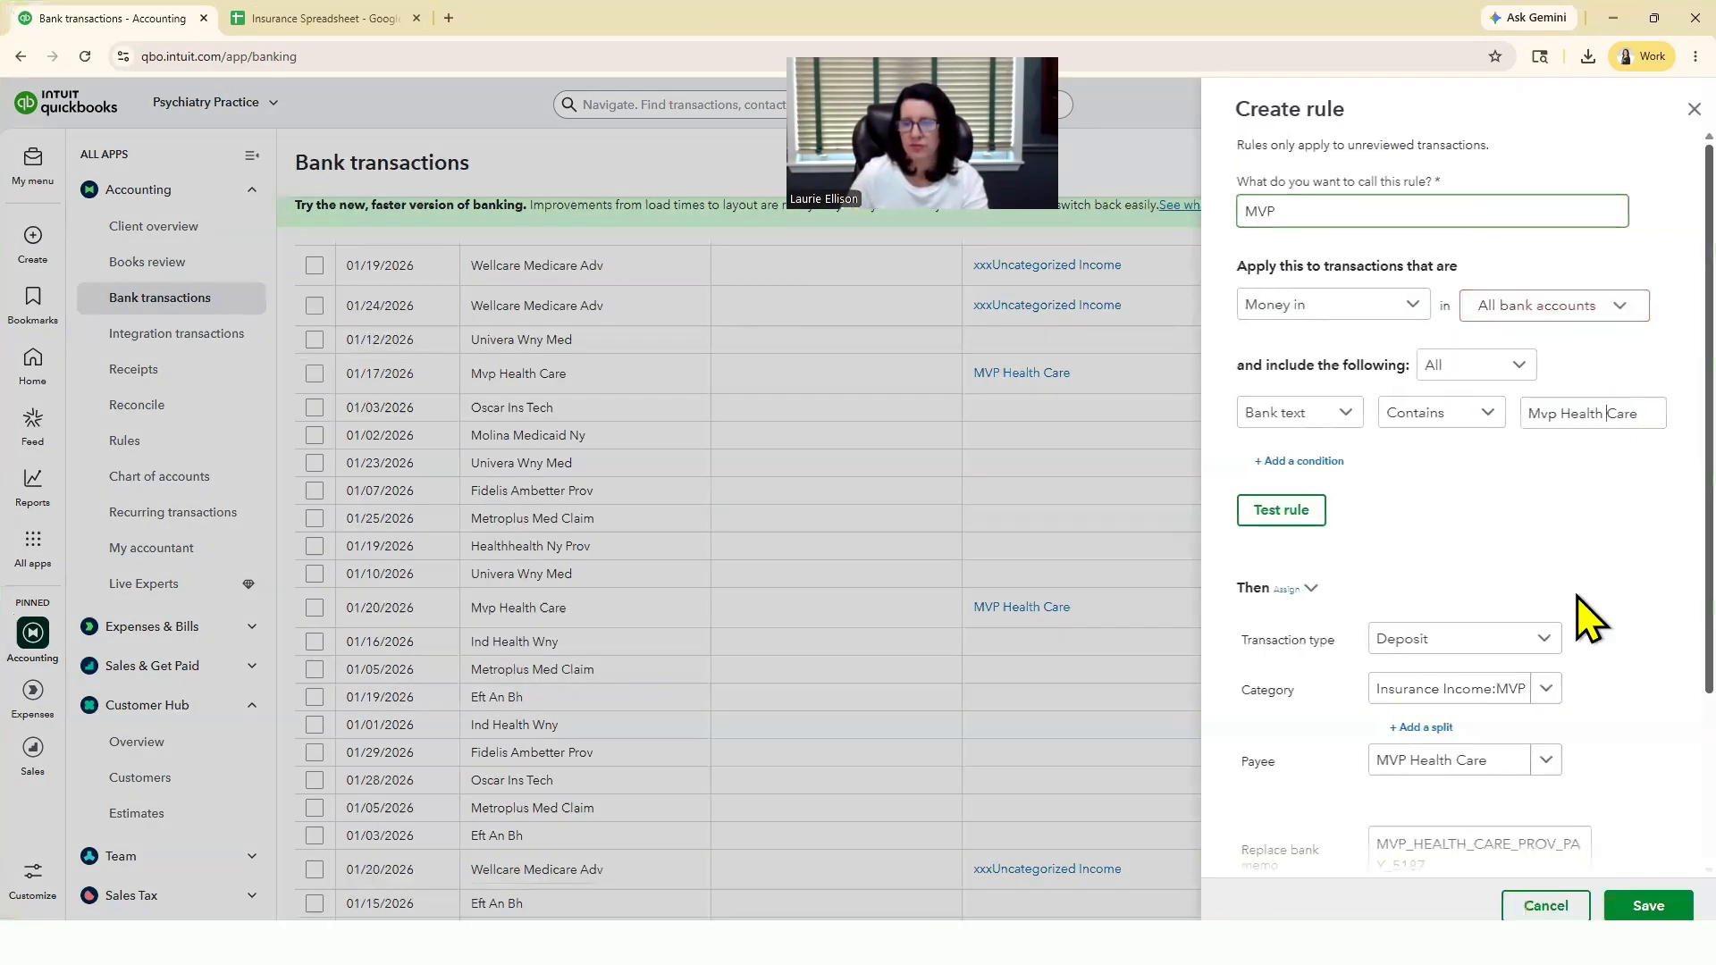
pyautogui.scroll(-1, 1384, 769)
pyautogui.scroll(-2, 1425, 479)
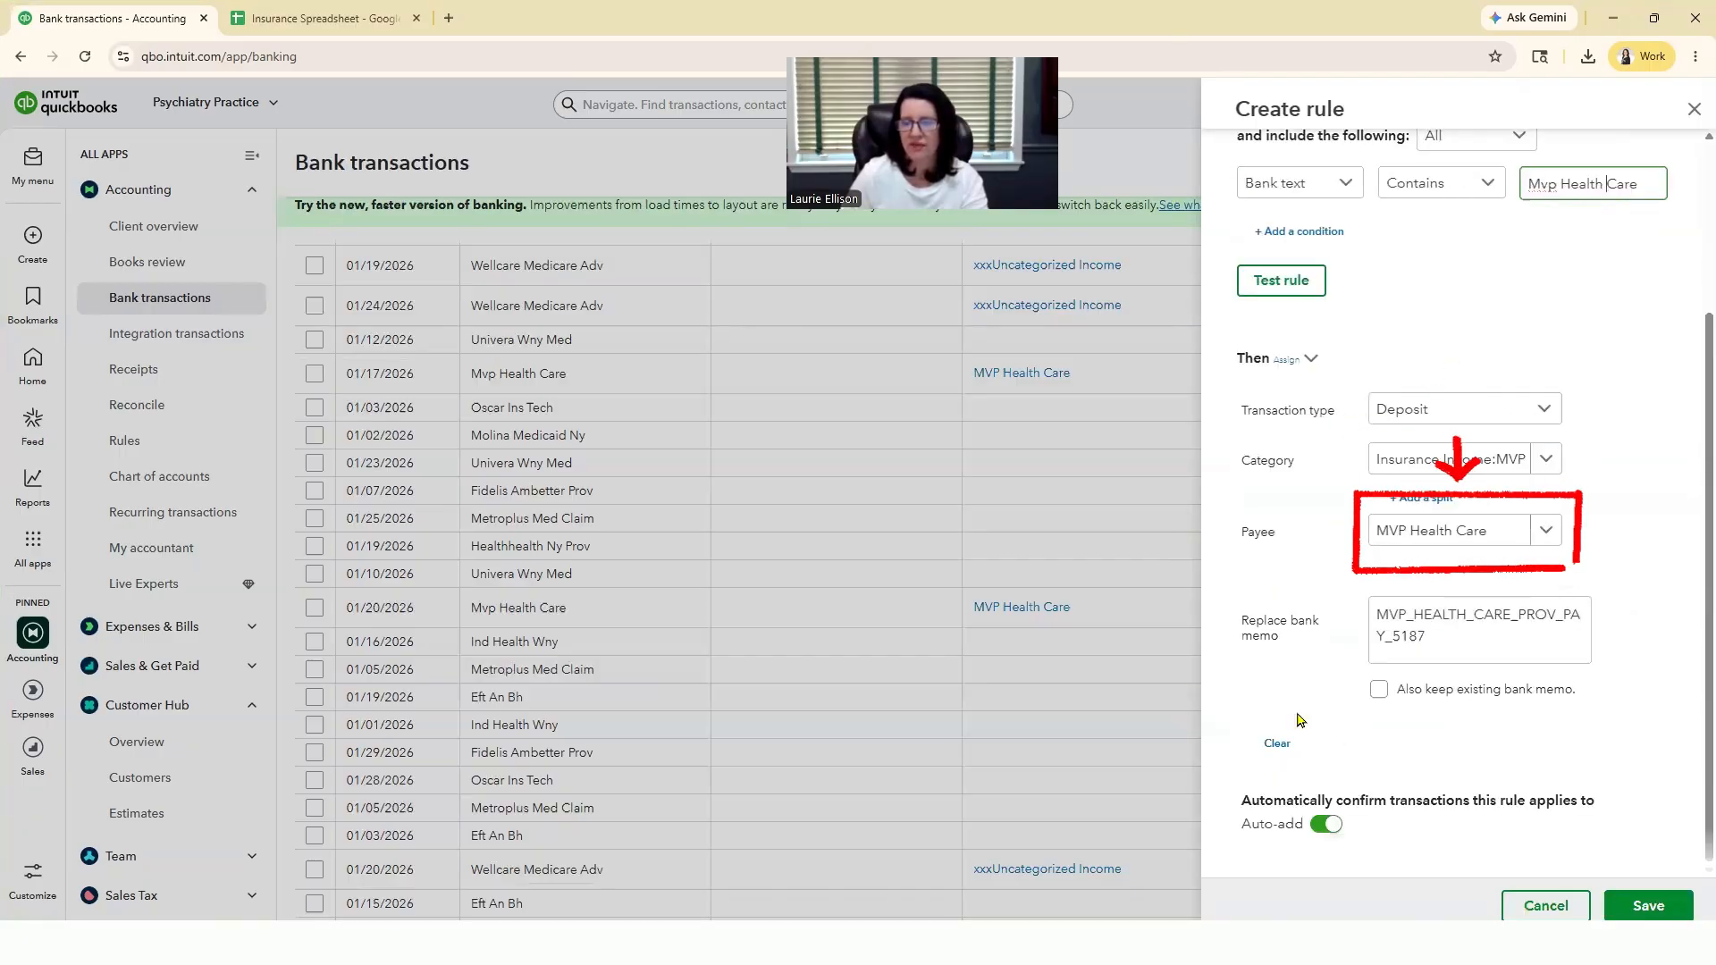
pyautogui.click(1277, 745)
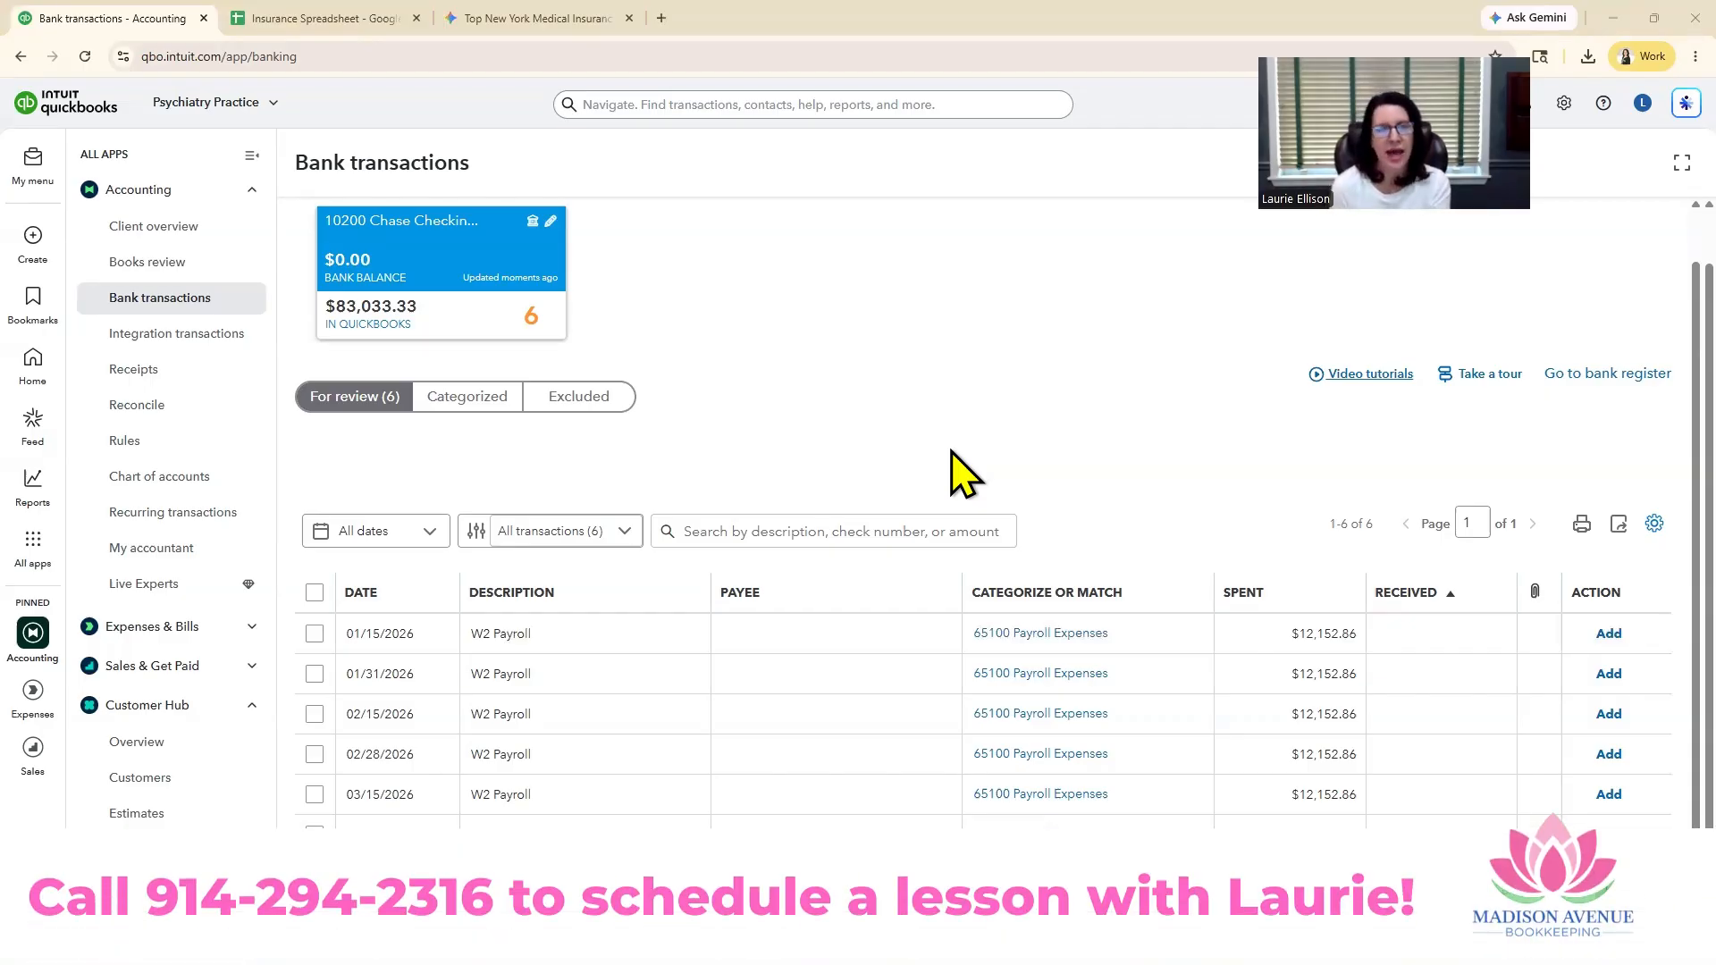
# Step: Run the Profit and Loss report for 01/01/2026 to 01/31/2026 and review its income by insurance company
pyautogui.click(33, 489)
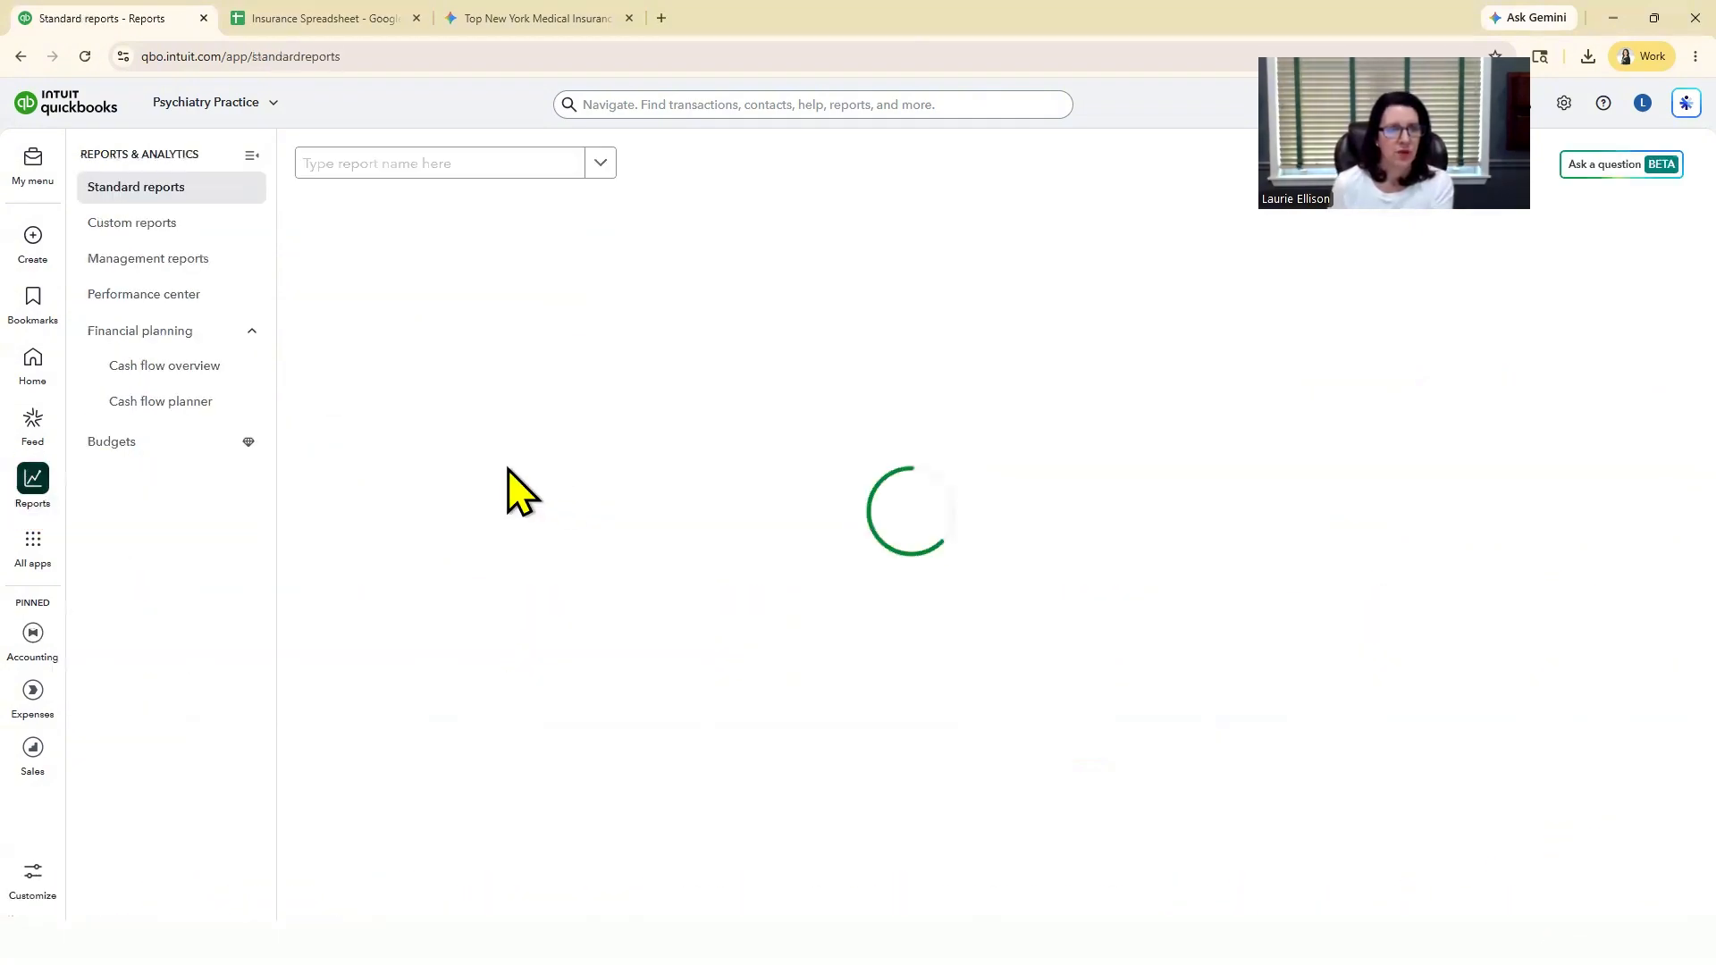
pyautogui.click(385, 335)
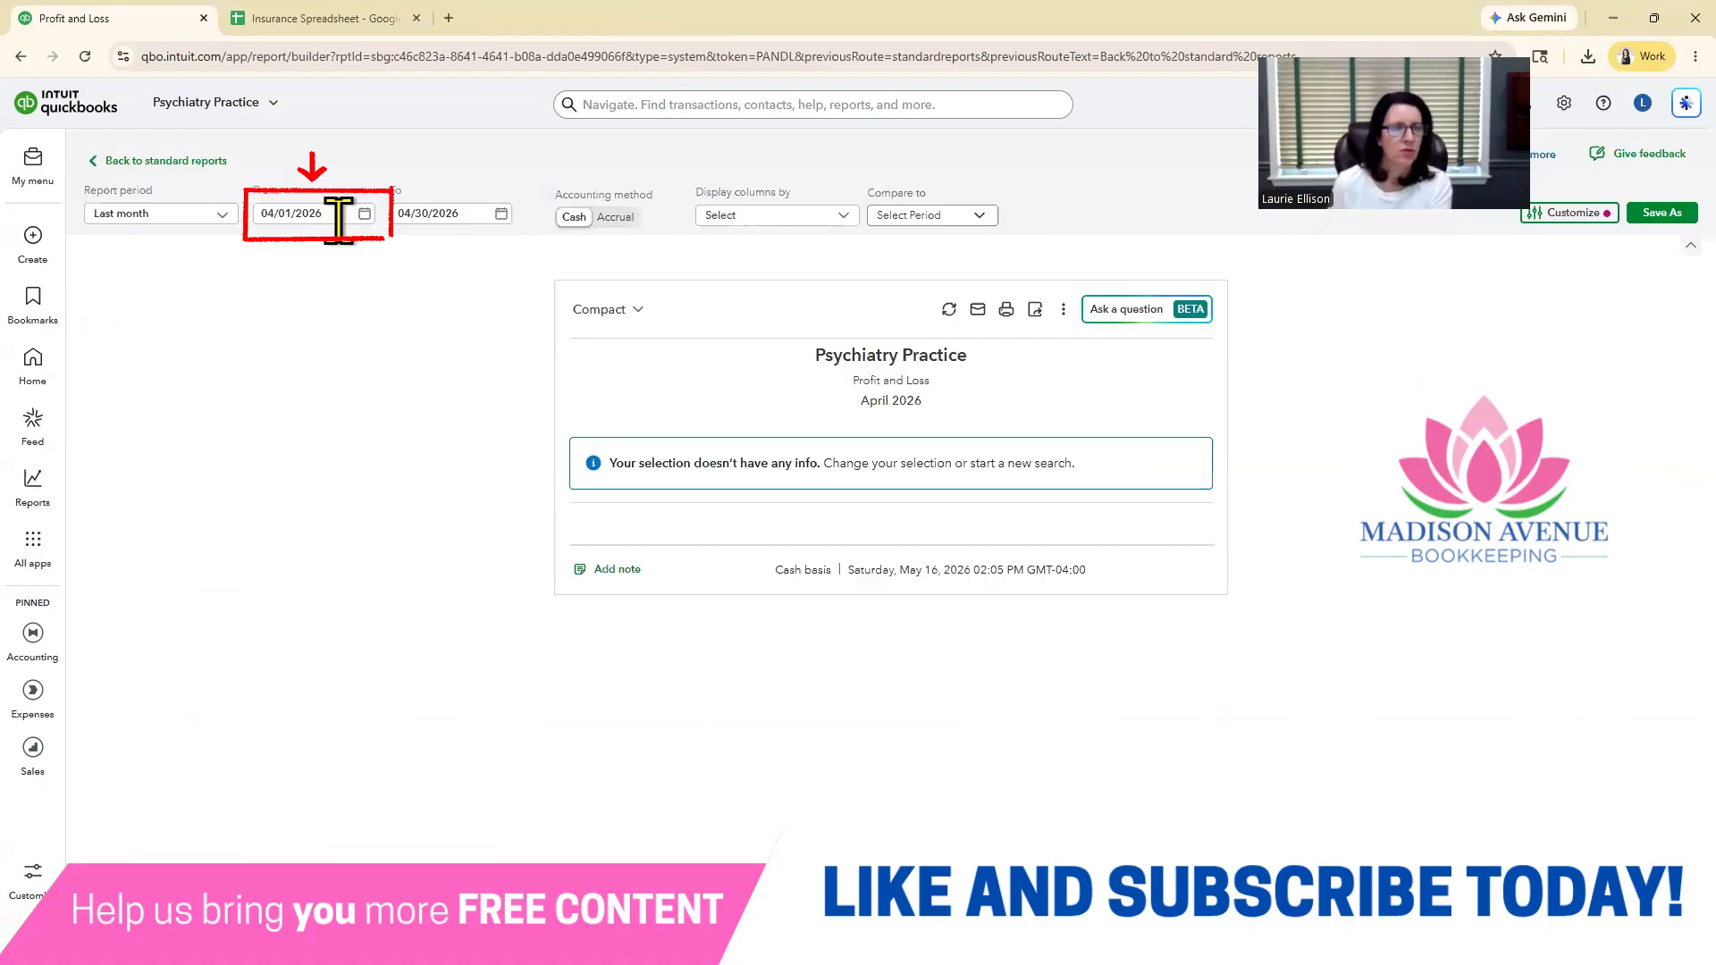
pyautogui.click(337, 215)
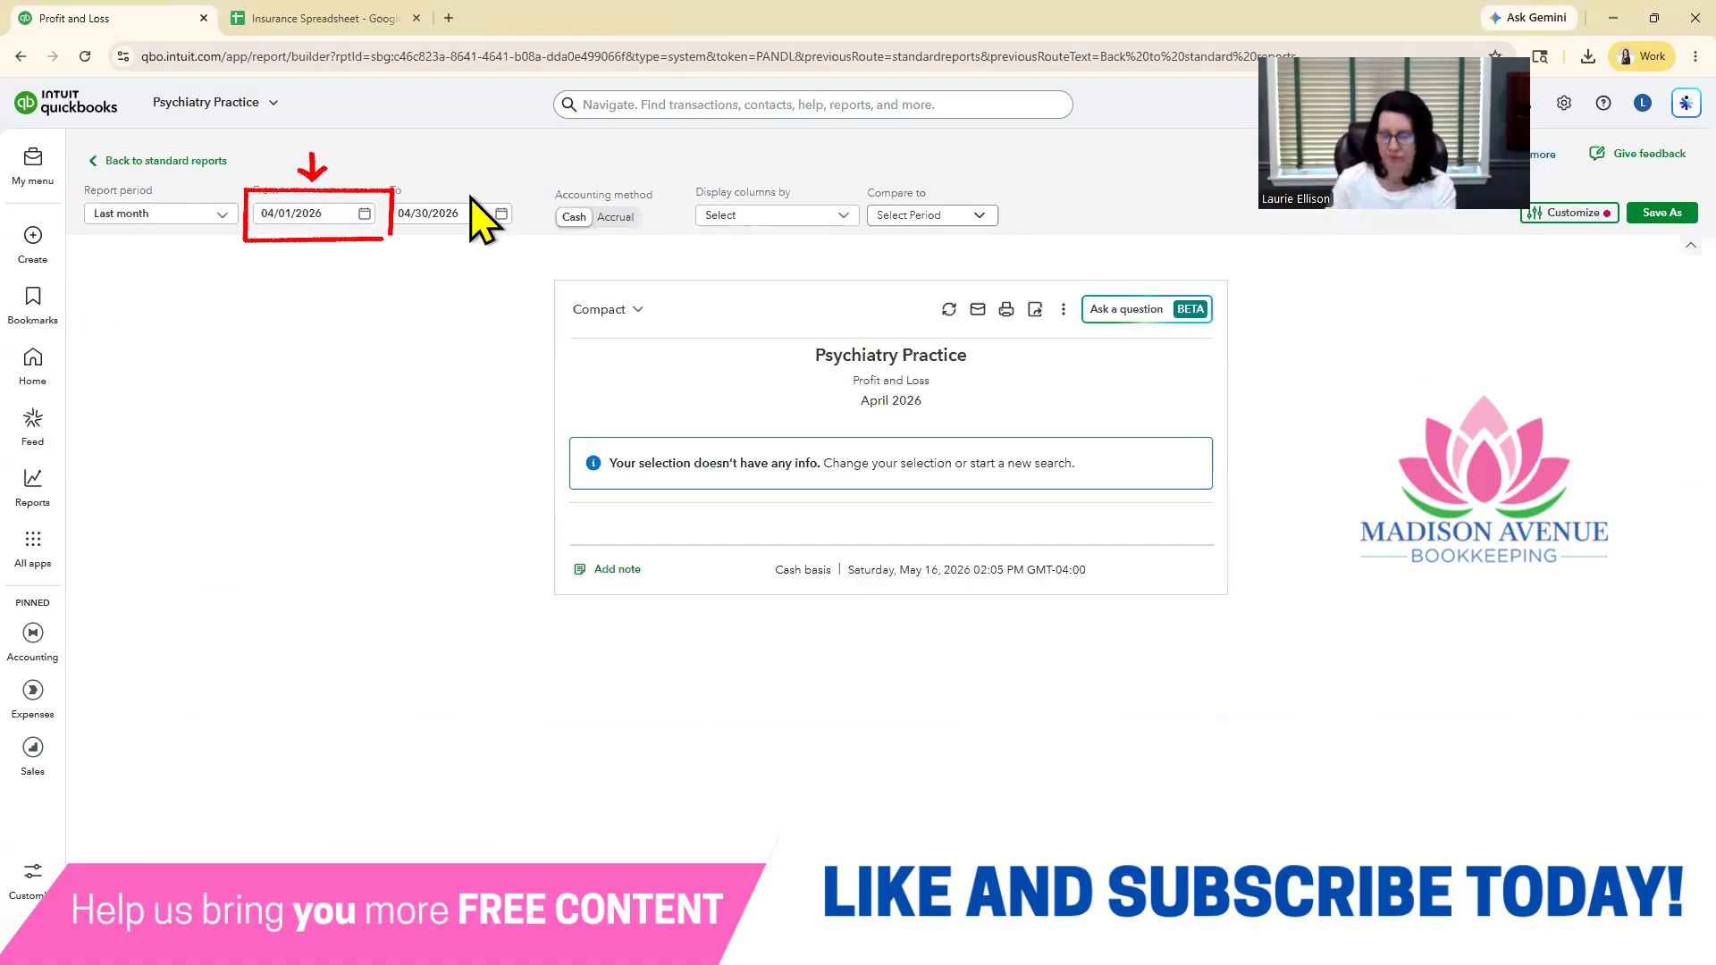
pyautogui.write('1/1/26')
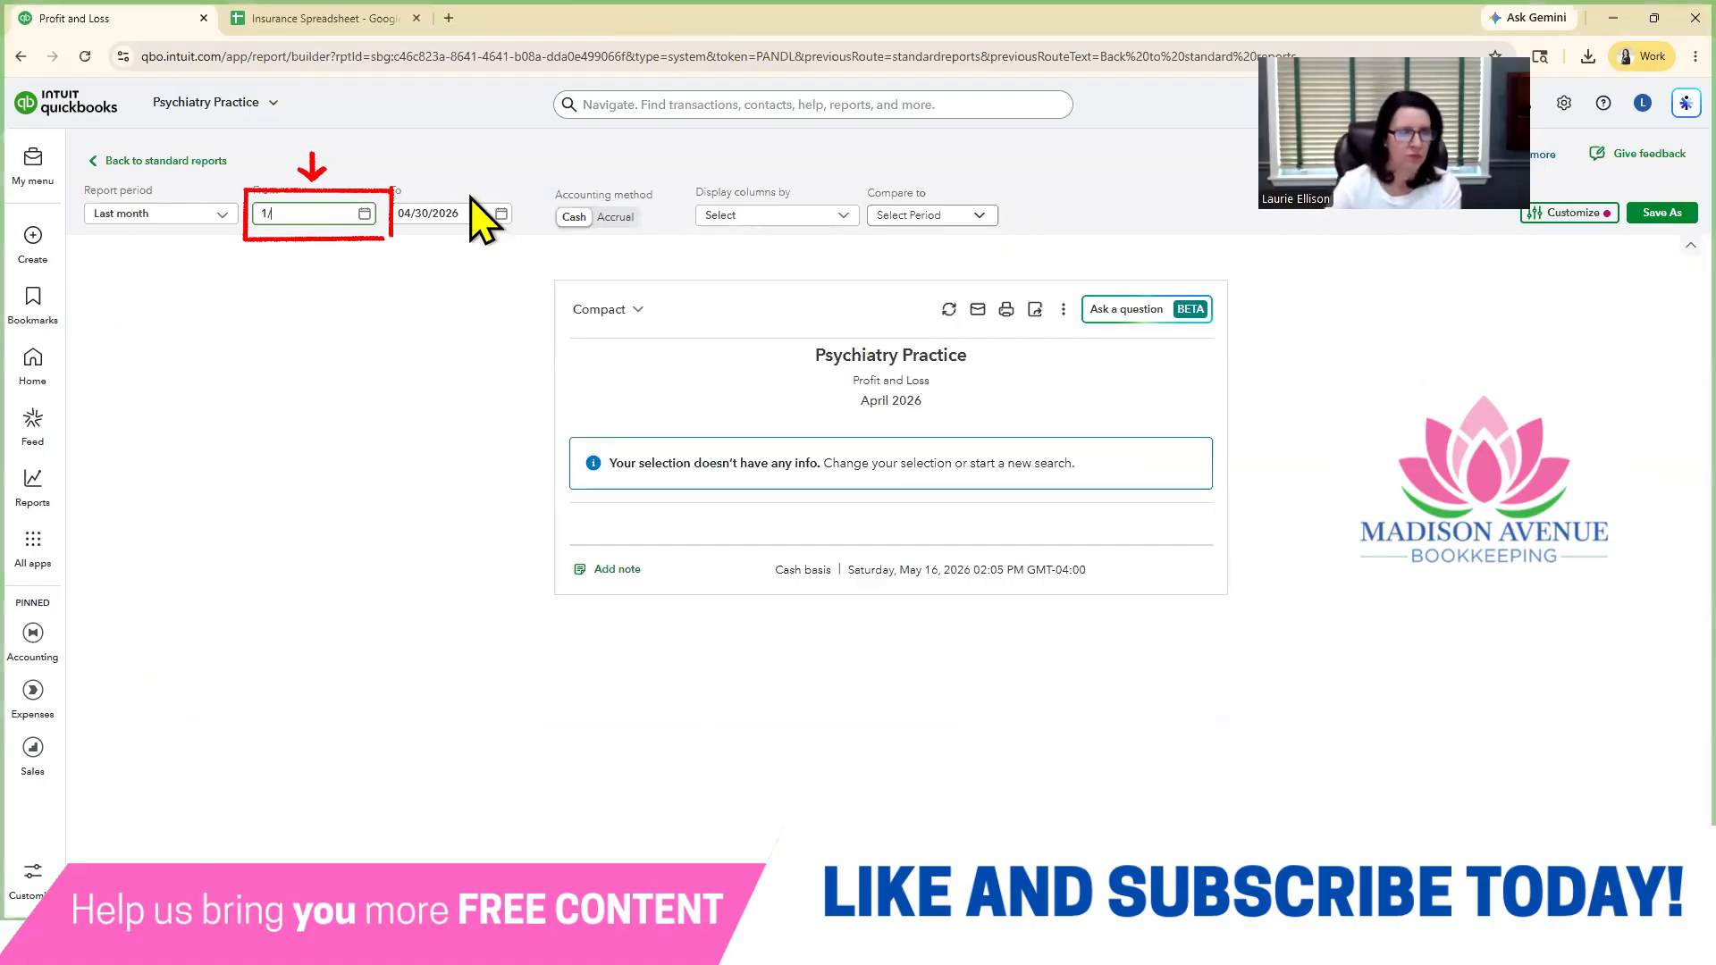
pyautogui.click(483, 214)
pyautogui.write('1/31/26')
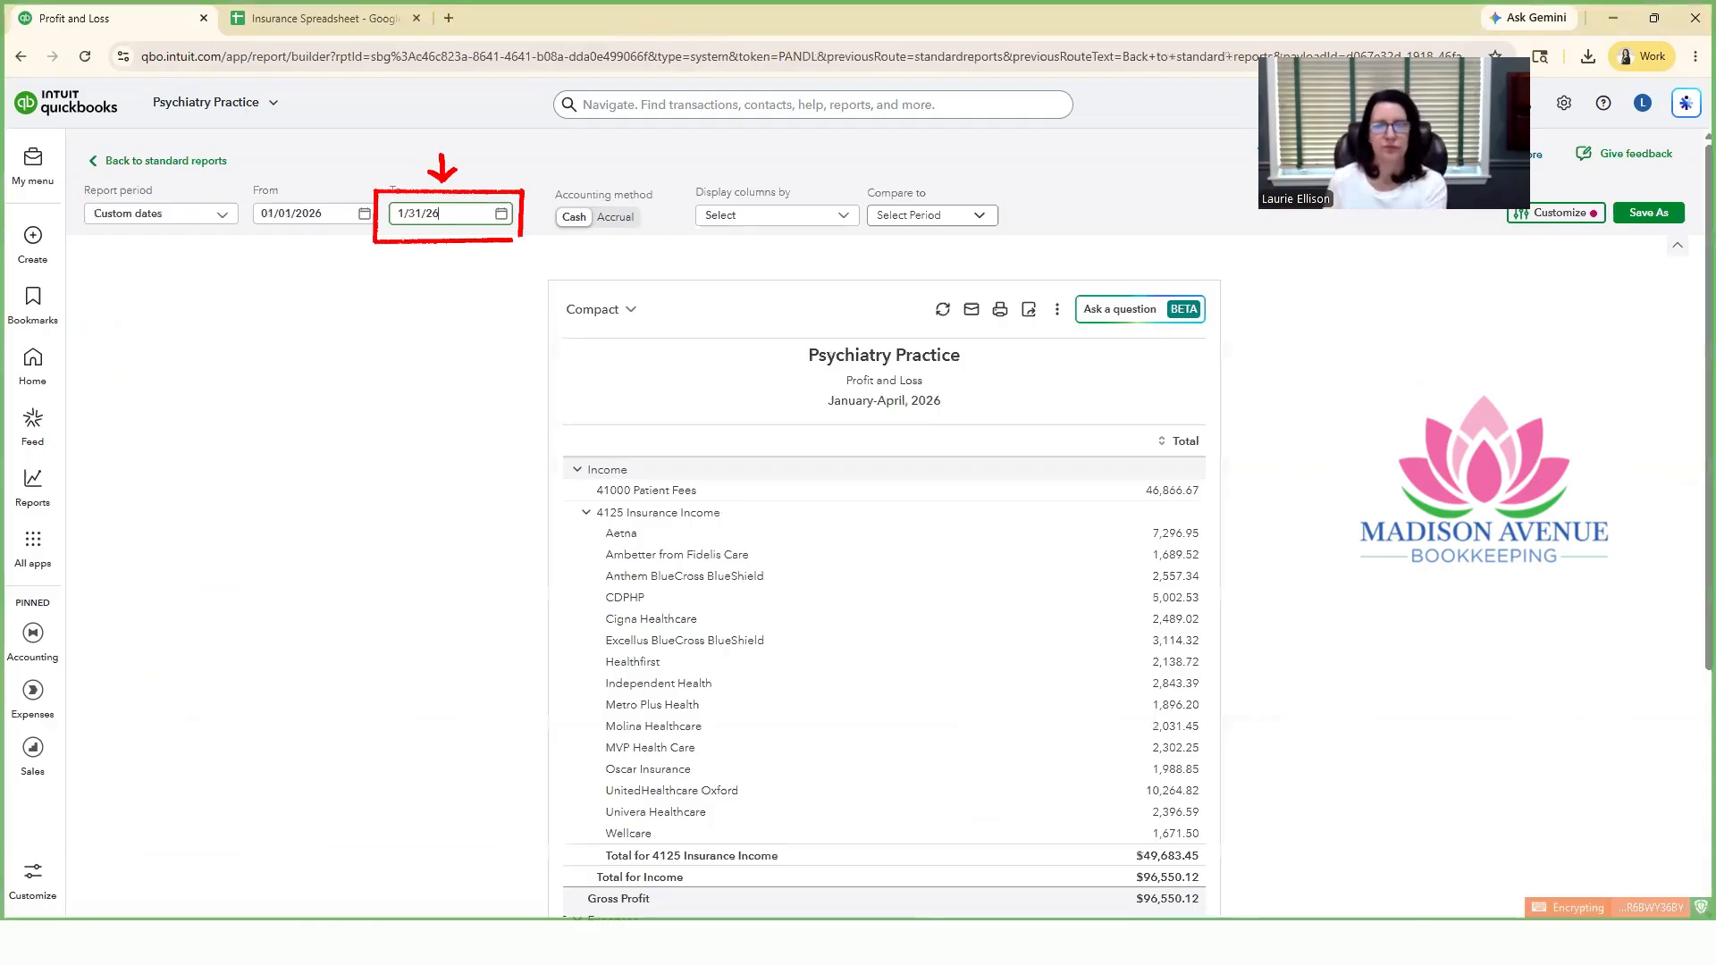
pyautogui.press('Return')
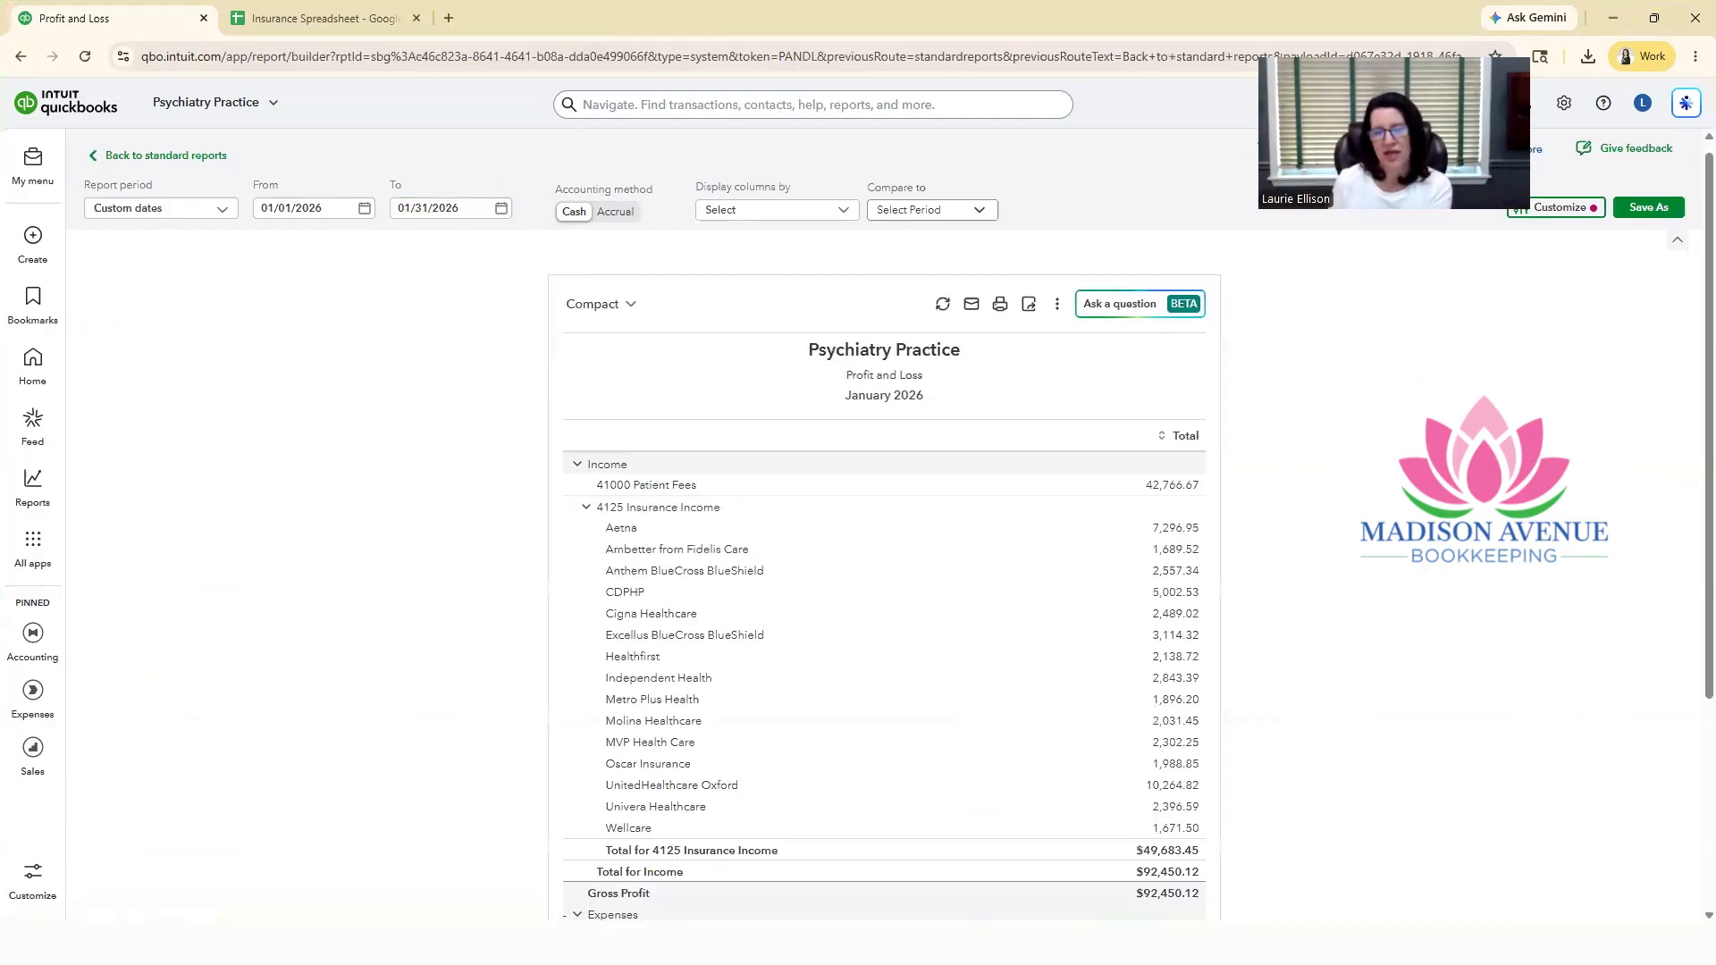
pyautogui.scroll(-2, 1180, 375)
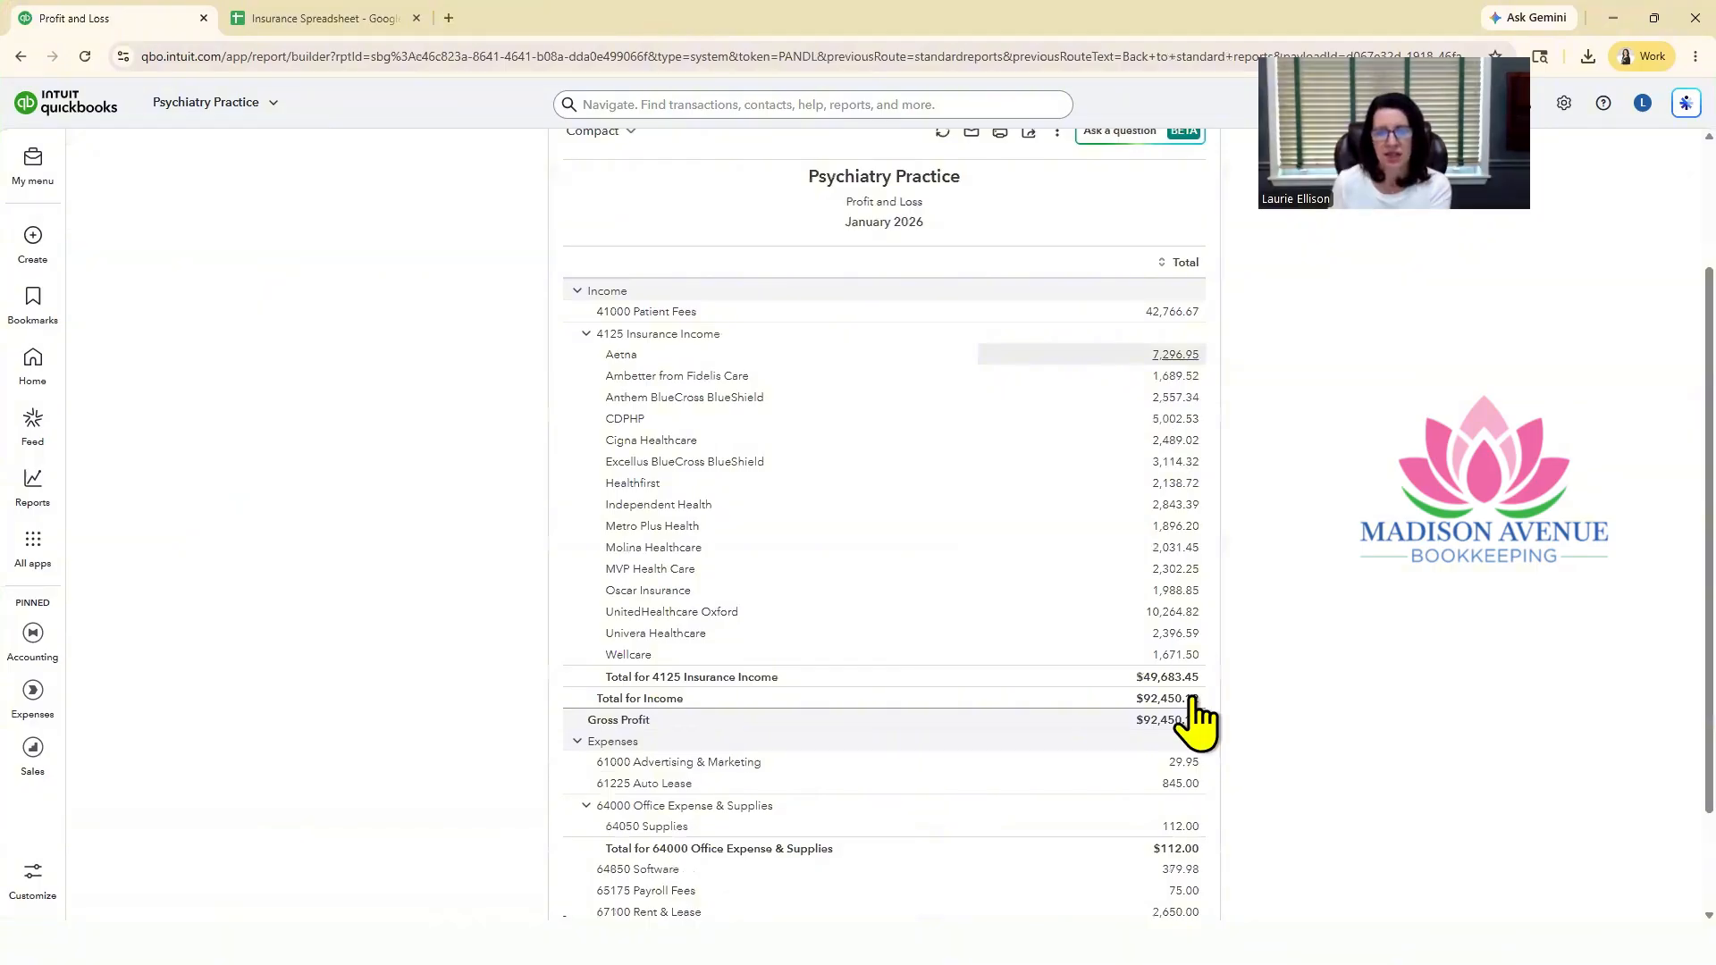